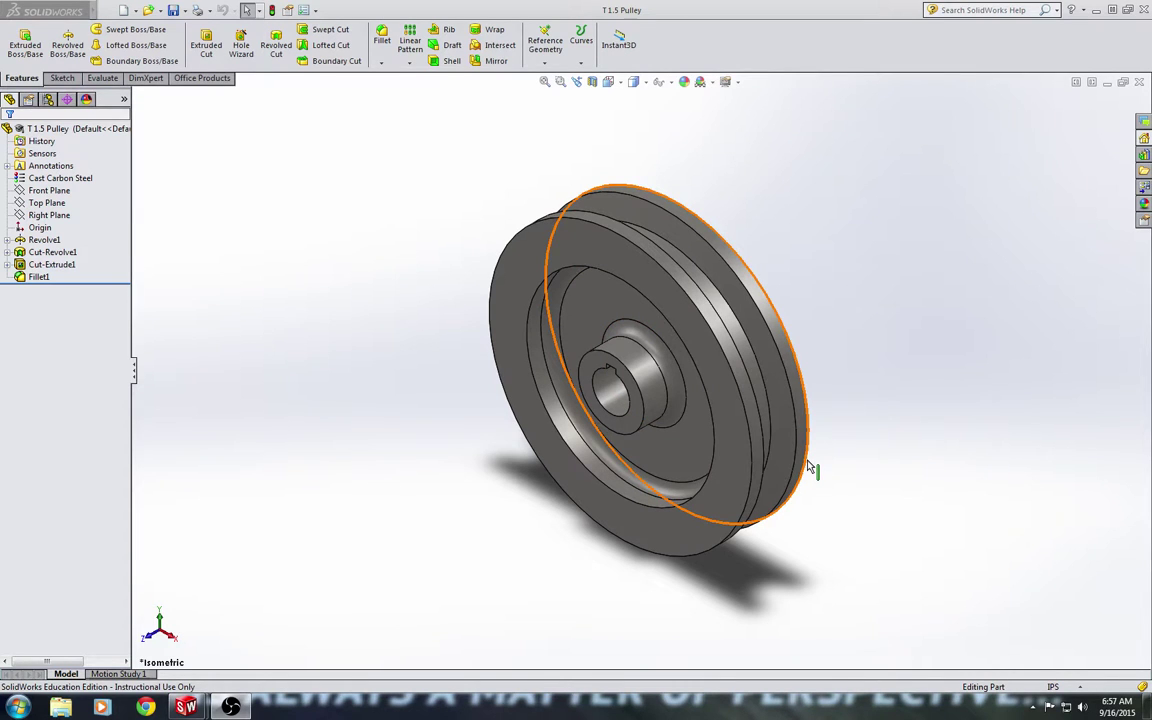
Step: Create a new part and start a sketch on the Right Plane with the Centerline tool
left_click(122, 11)
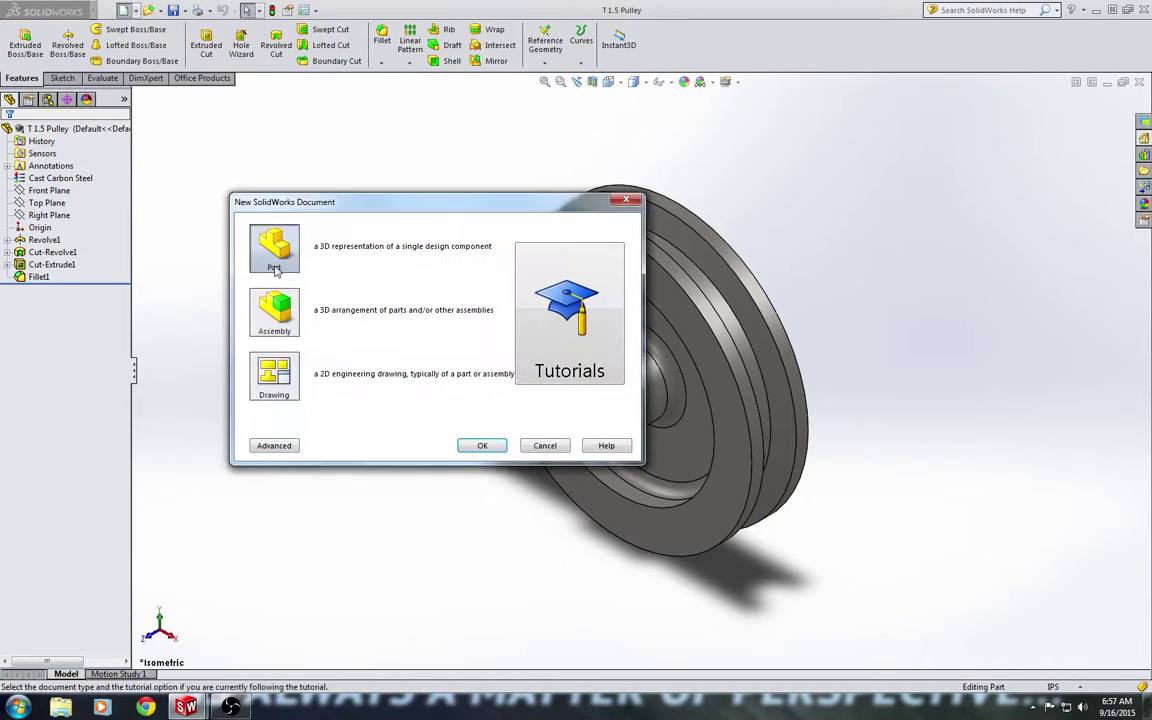
double_click(265, 245)
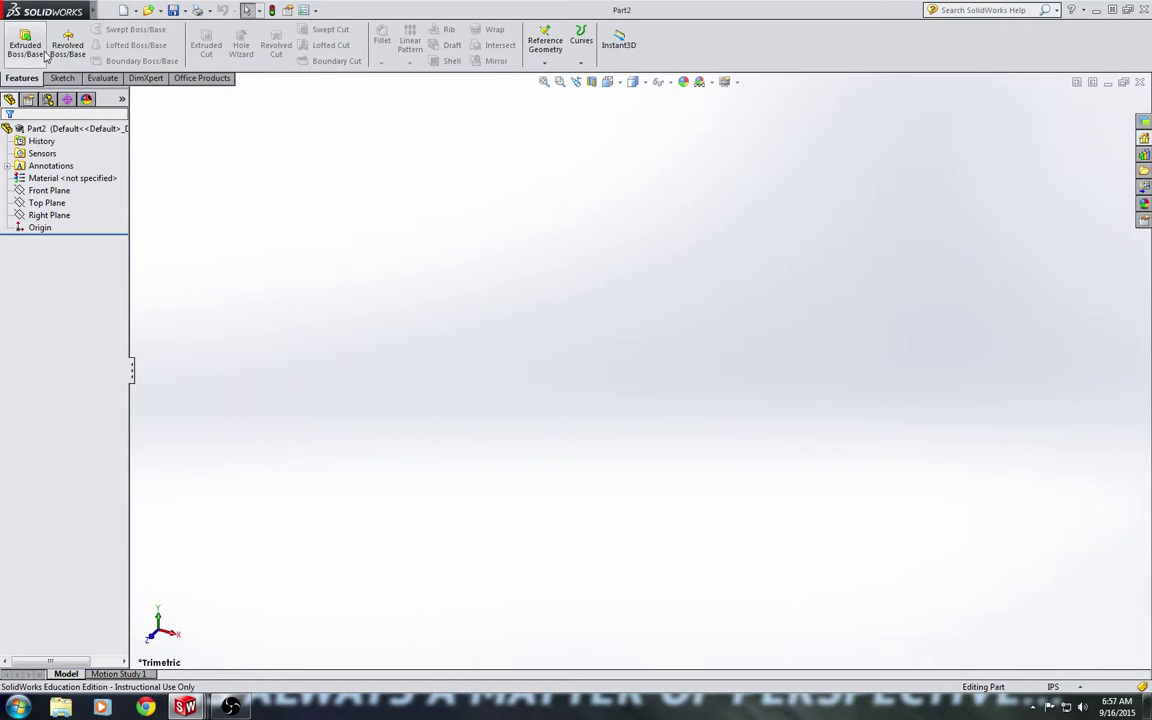
left_click(62, 78)
left_click(97, 33)
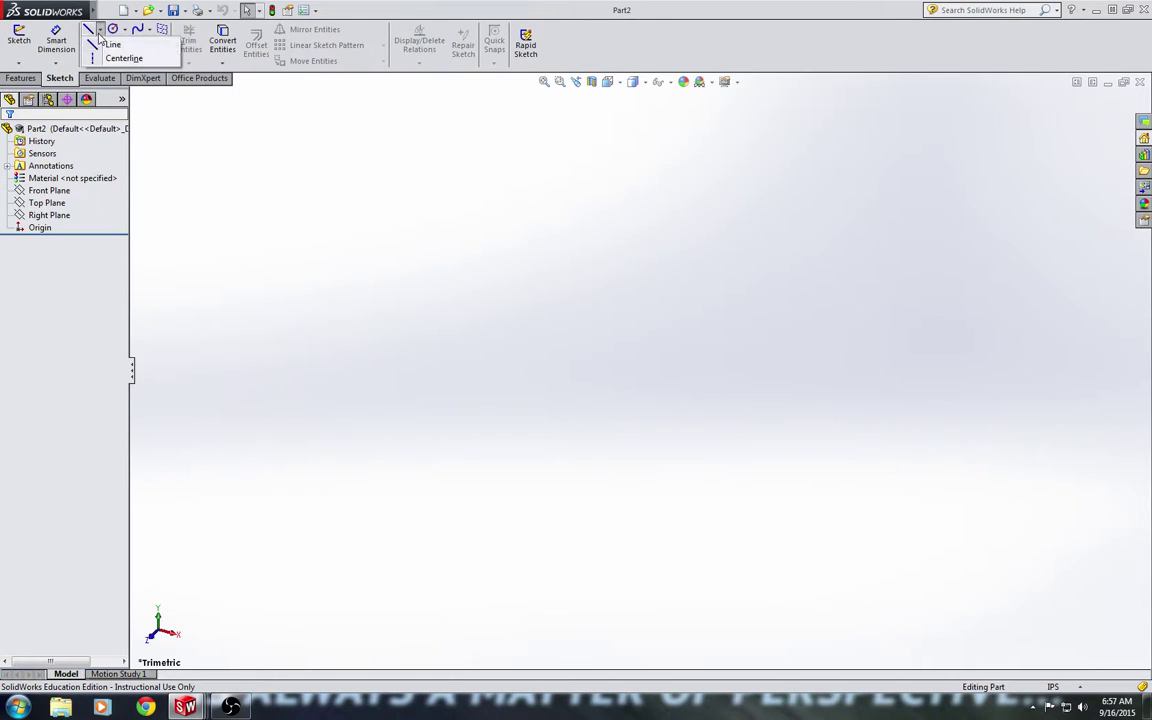
left_click(100, 56)
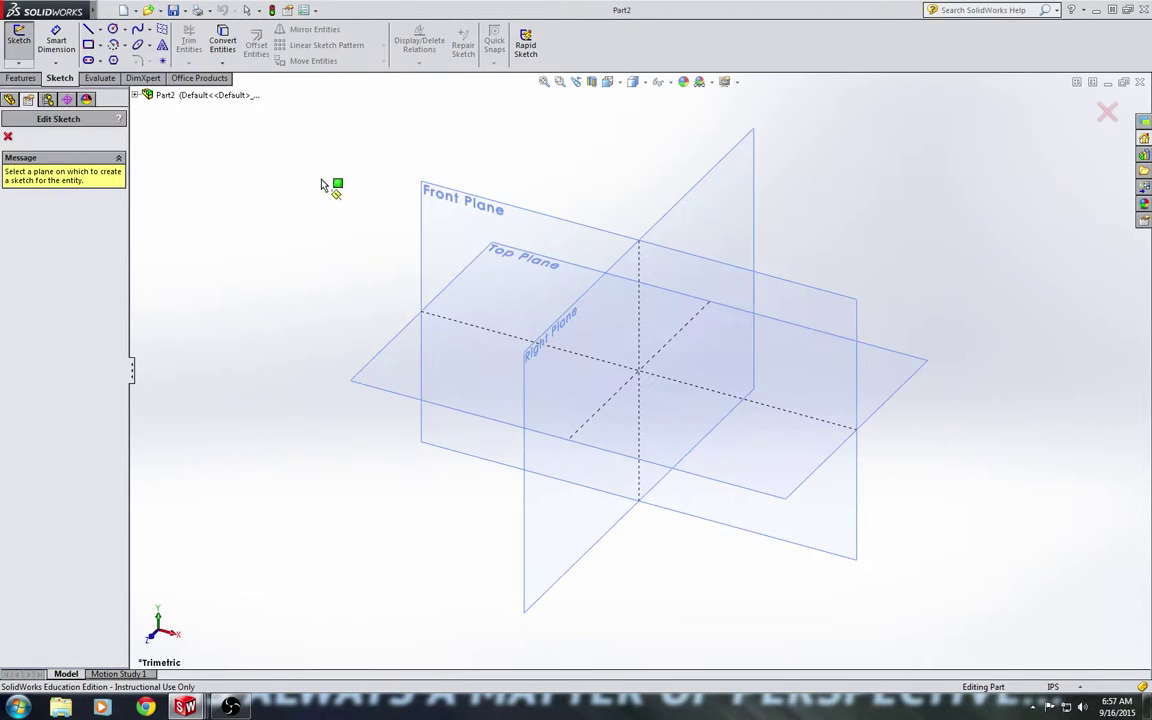
left_click(727, 200)
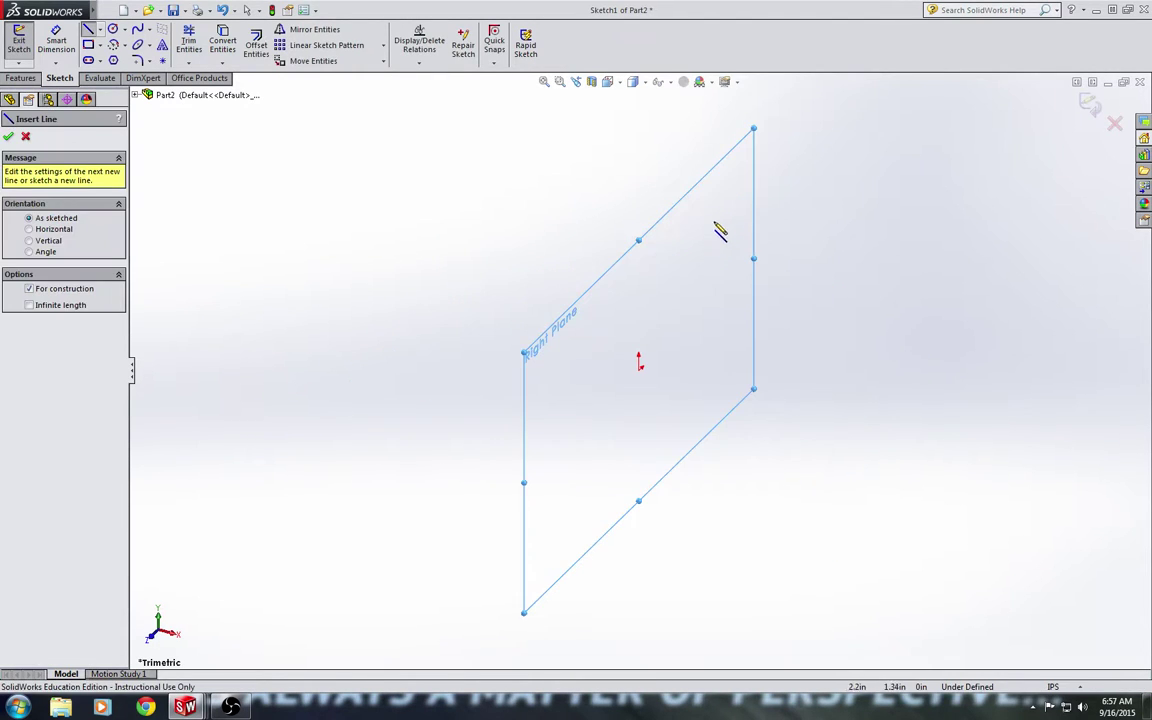
Step: Orient the view to the Right Plane and sketch a vertical centerline upward from the origin
key("space")
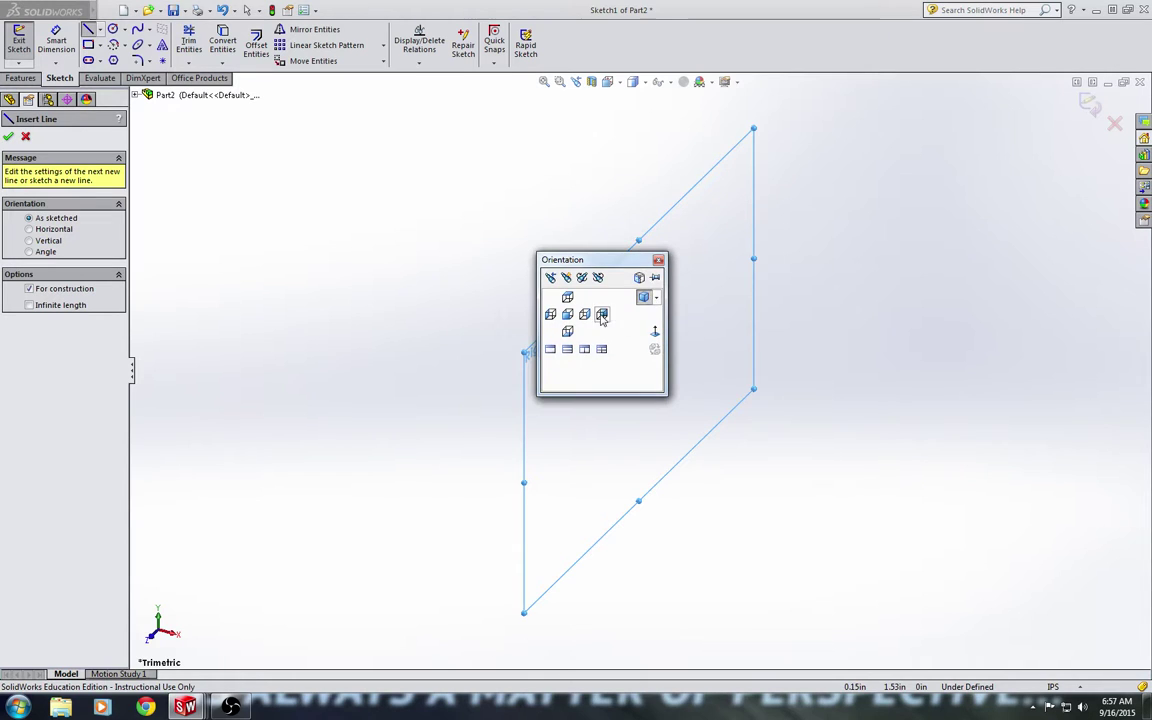
left_click(602, 315)
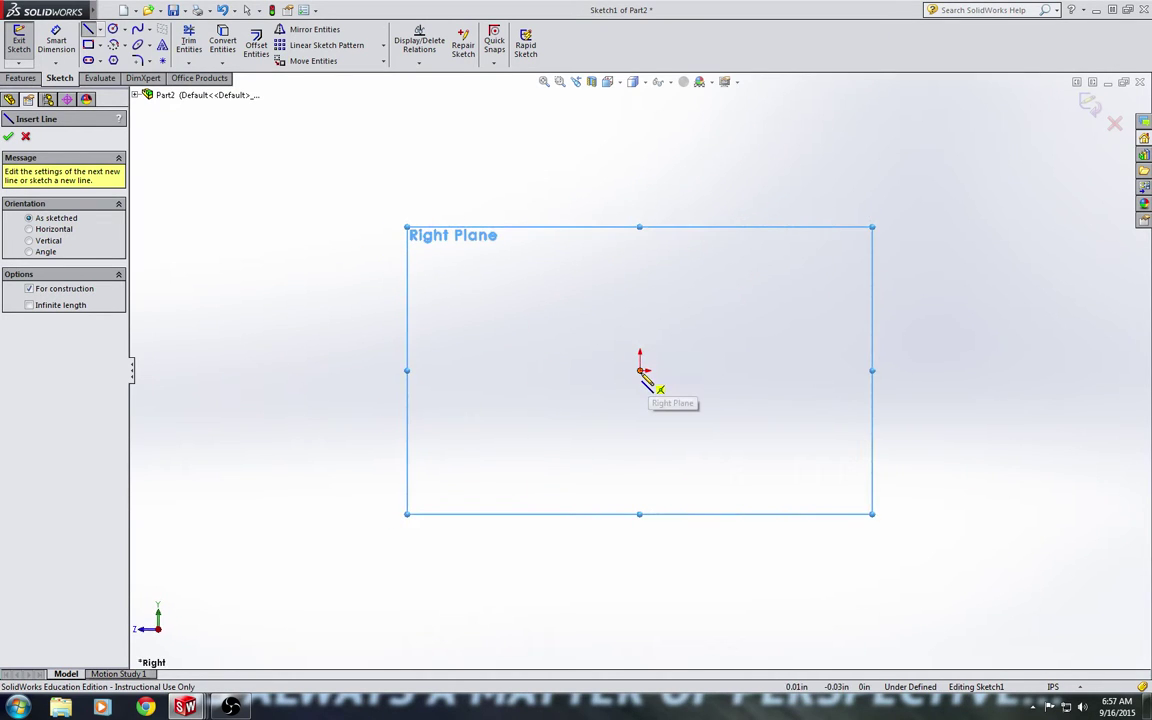
left_click(640, 370)
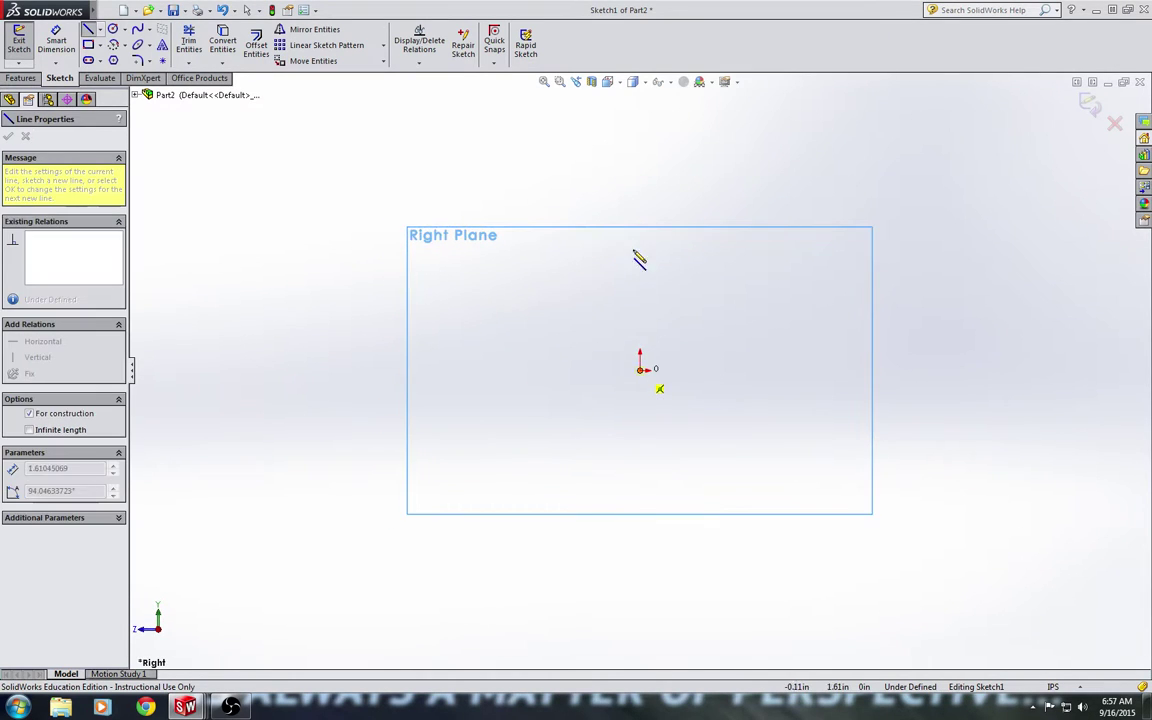
left_click(640, 134)
key("Escape")
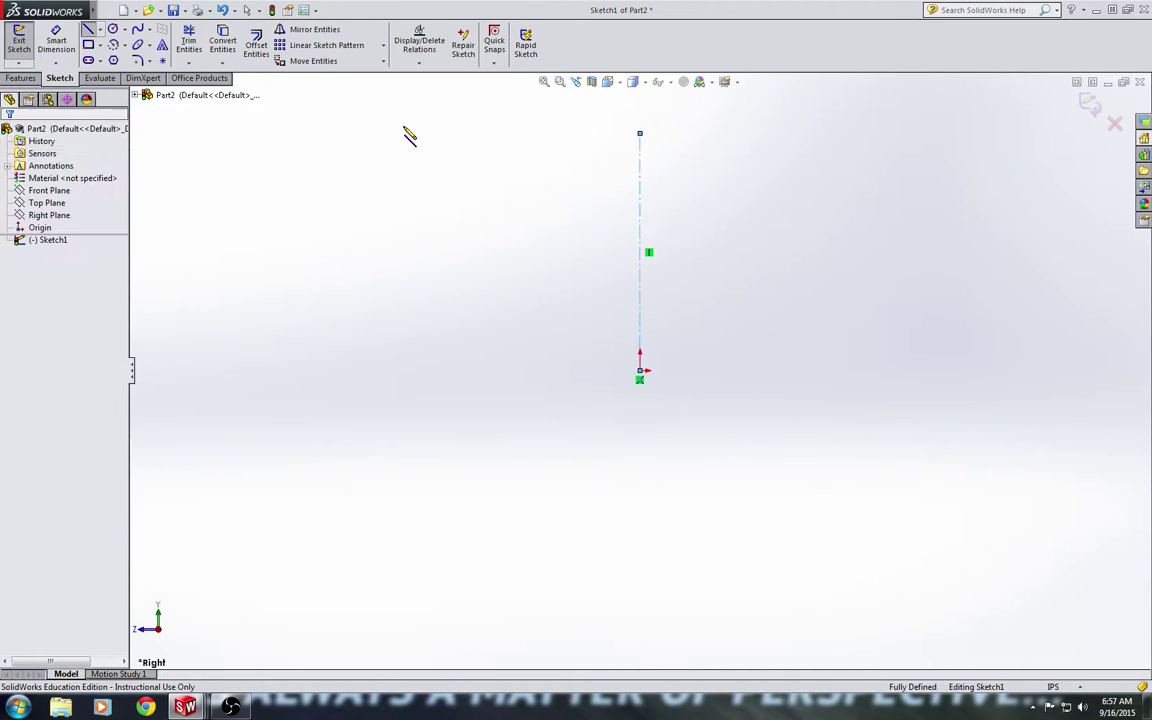
Step: Sketch two center rectangles centred on the centerline, the lower about 4.05 by 0.81 in and the upper about 3.14 by 0.74 in
left_click(100, 46)
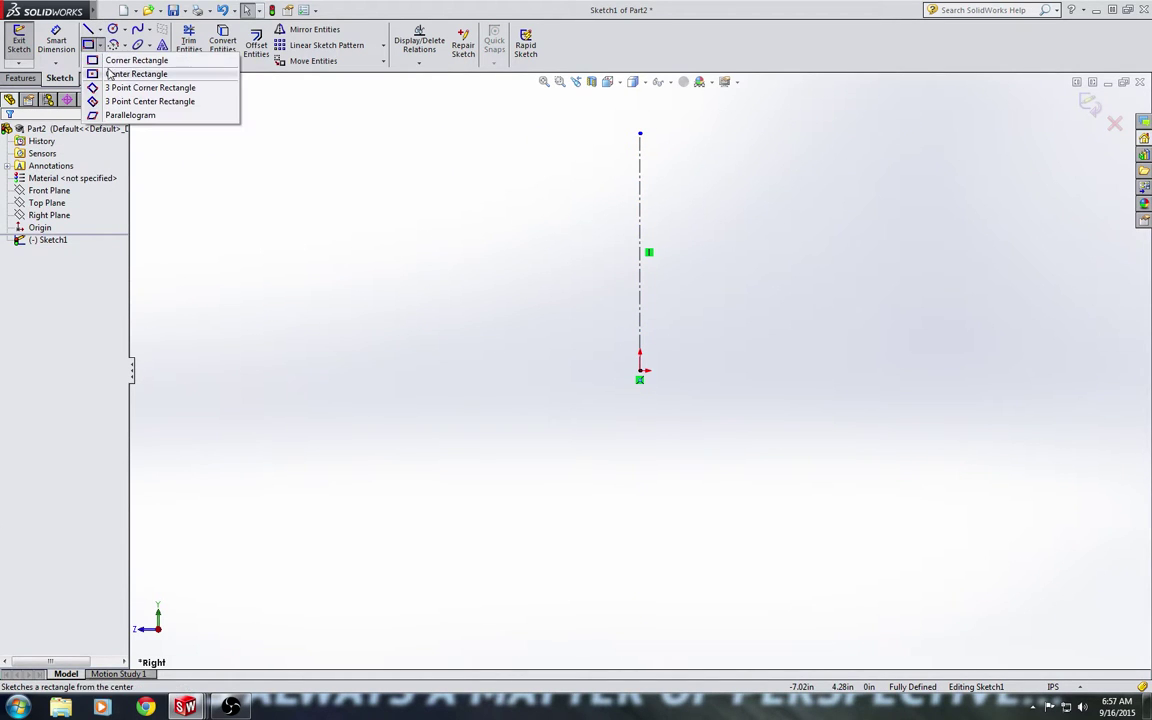
left_click(112, 76)
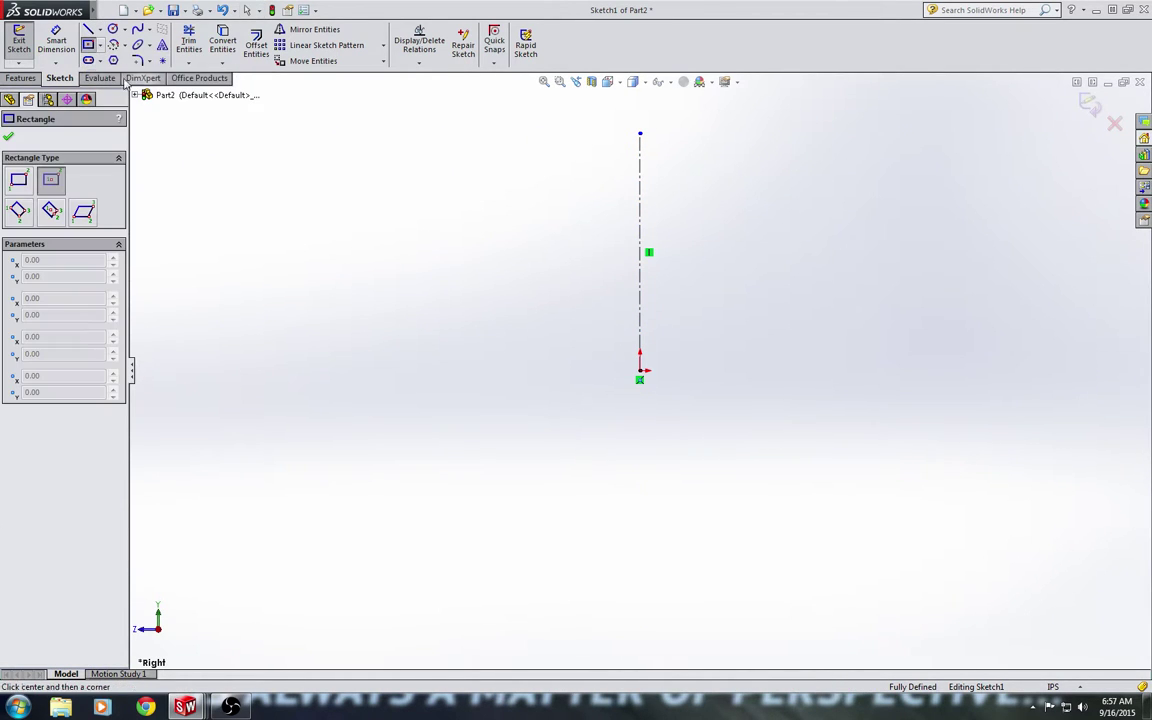
left_click(640, 314)
left_click(775, 340)
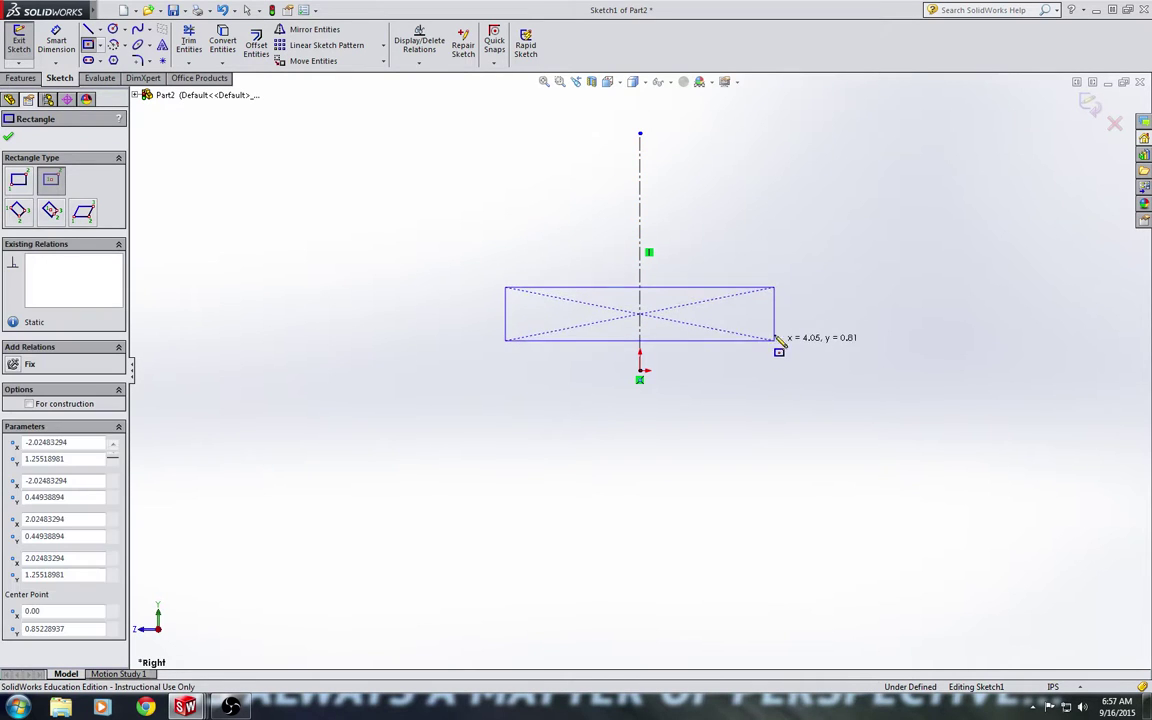
left_click(640, 181)
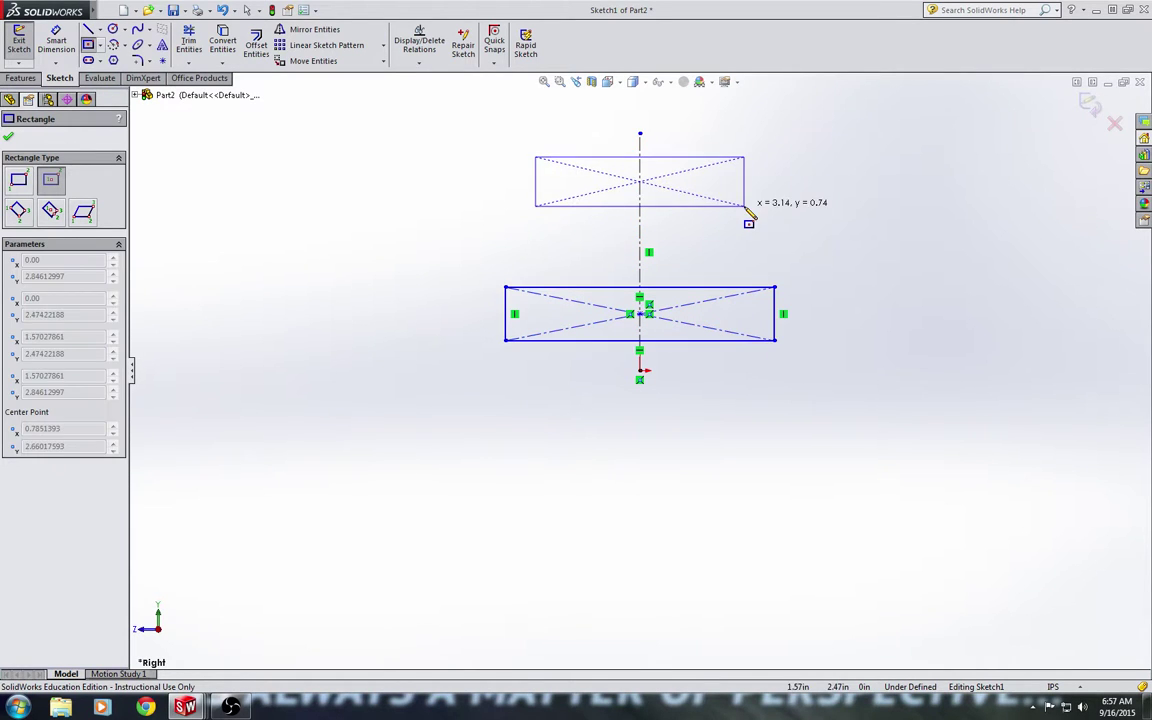
left_click(744, 206)
key("Escape")
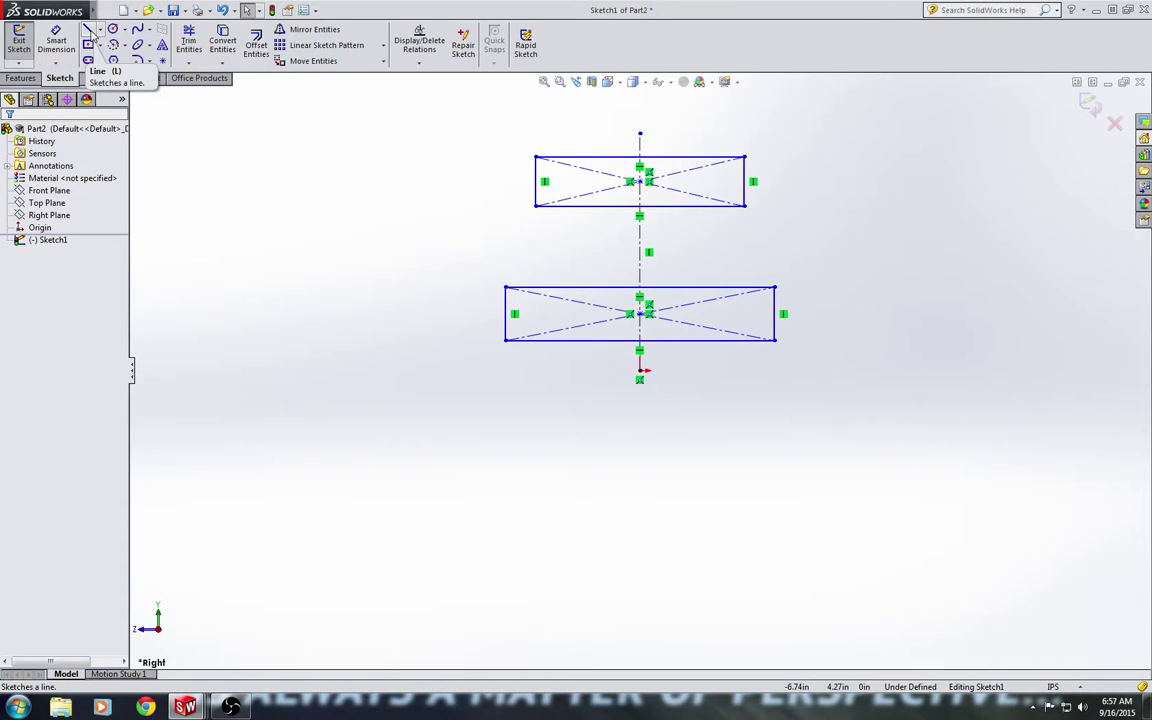
Step: Connect the two rectangles with two vertical lines about 1.22 in long, one on each side of the centerline
left_click(88, 30)
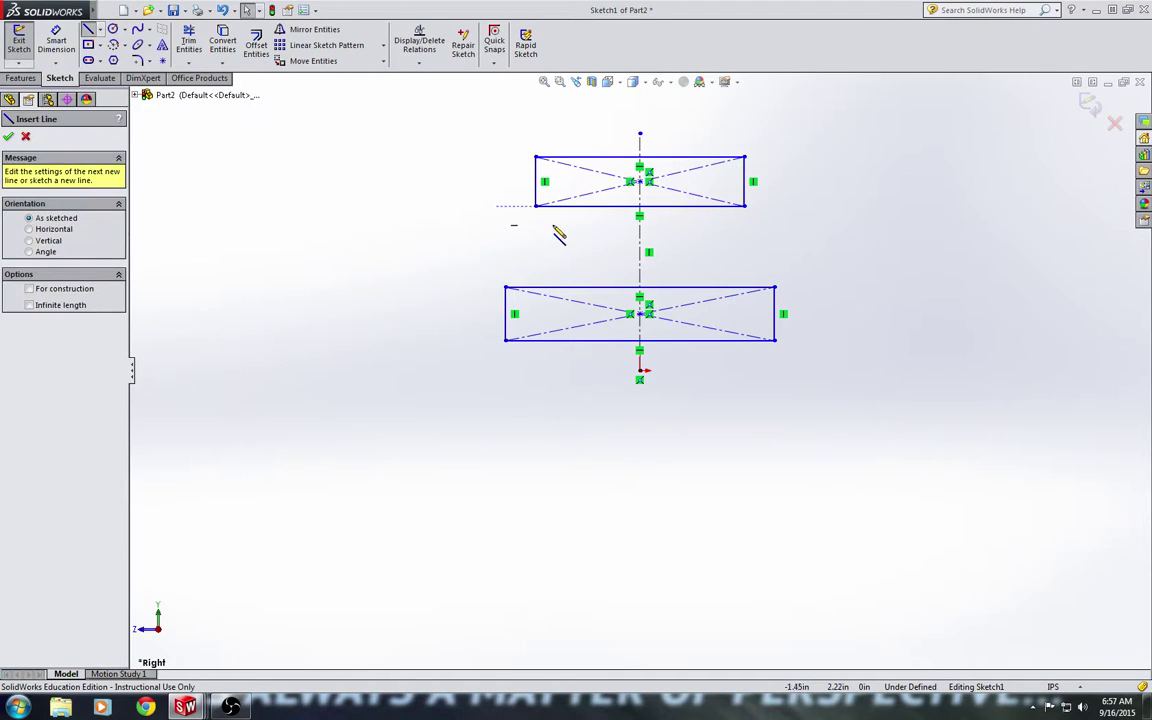
left_click(580, 206)
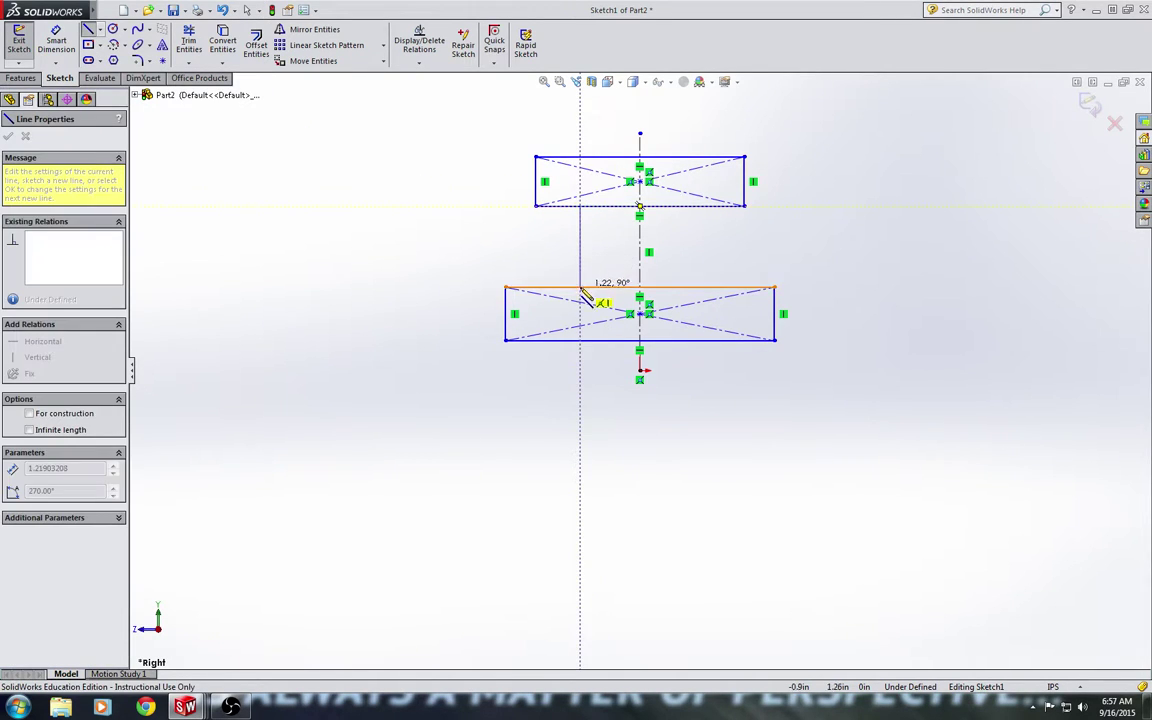
left_click(580, 287)
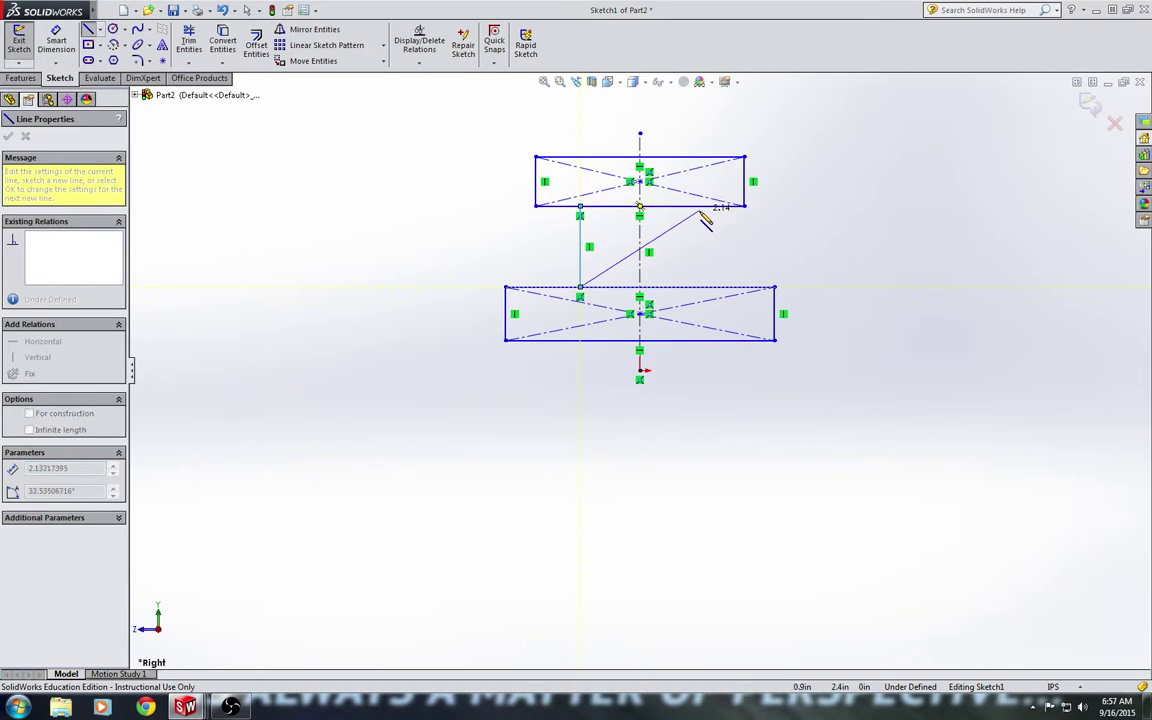
key("Escape")
left_click(88, 30)
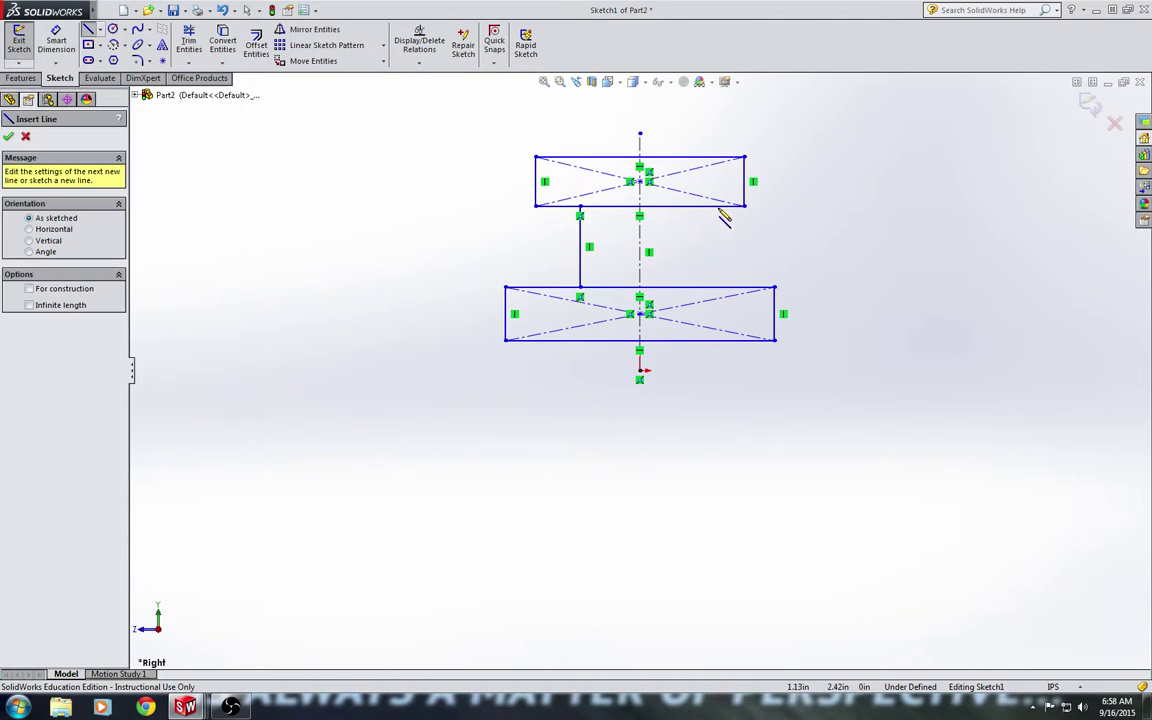
left_click(716, 252)
left_click(705, 206)
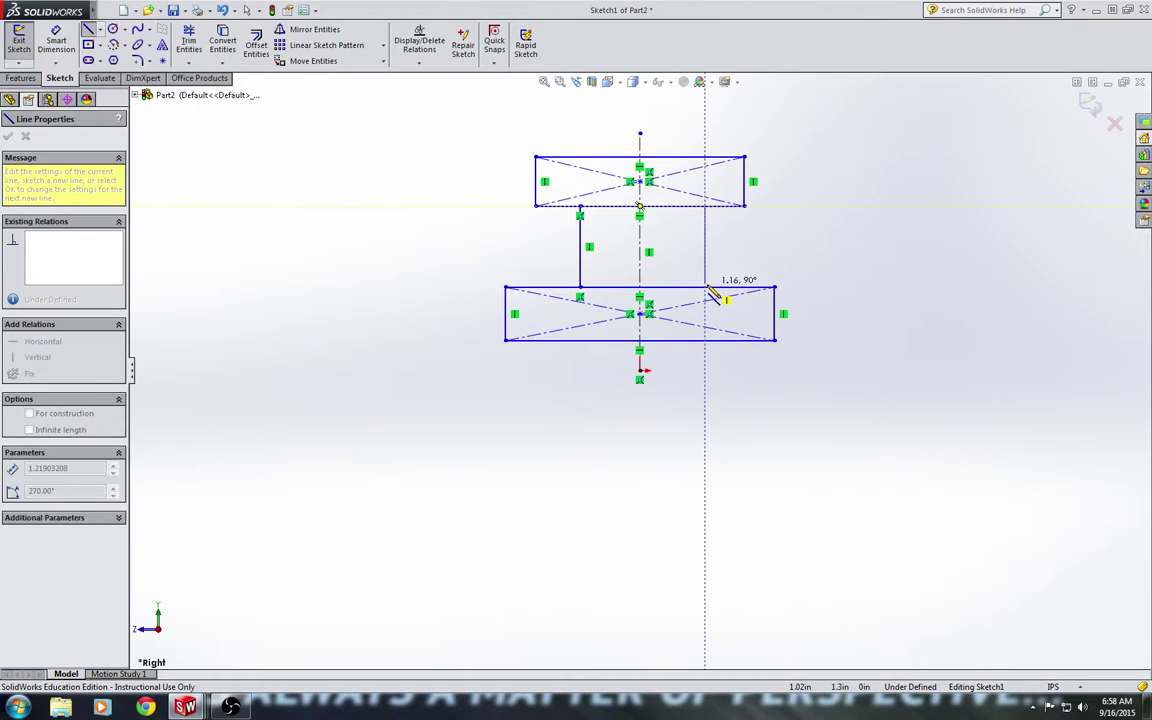
left_click(707, 289)
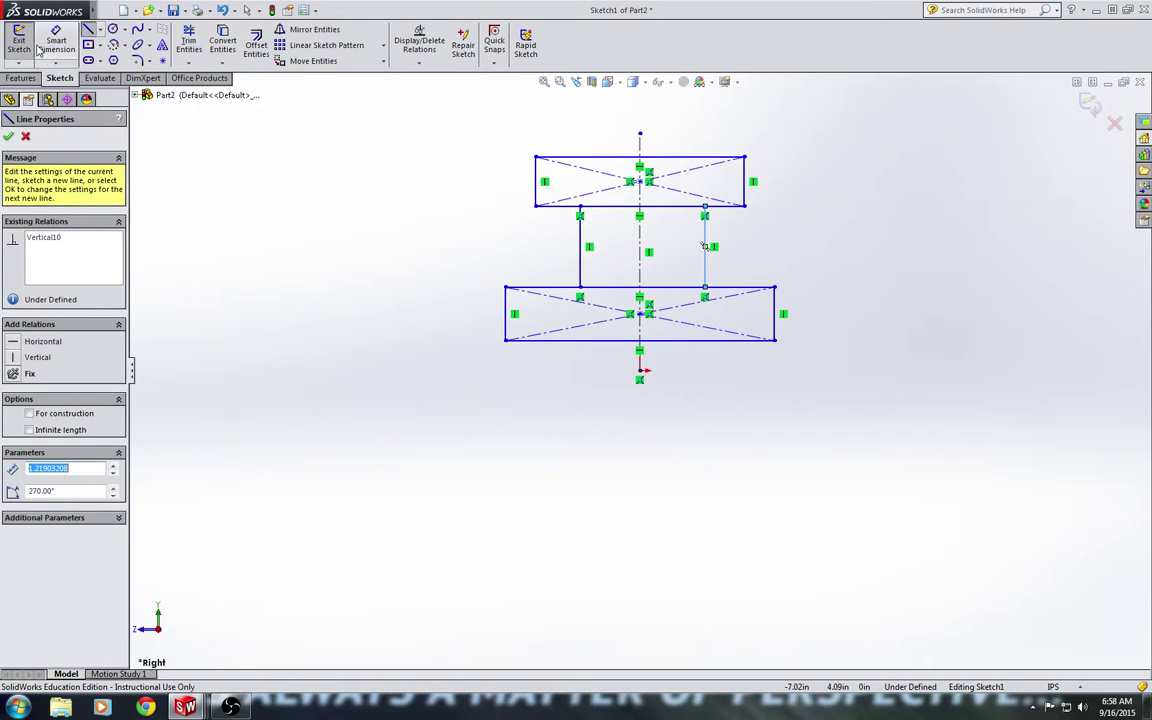
key("Escape")
Step: Dimension the upper rectangle's width as 1.5 in
key("d")
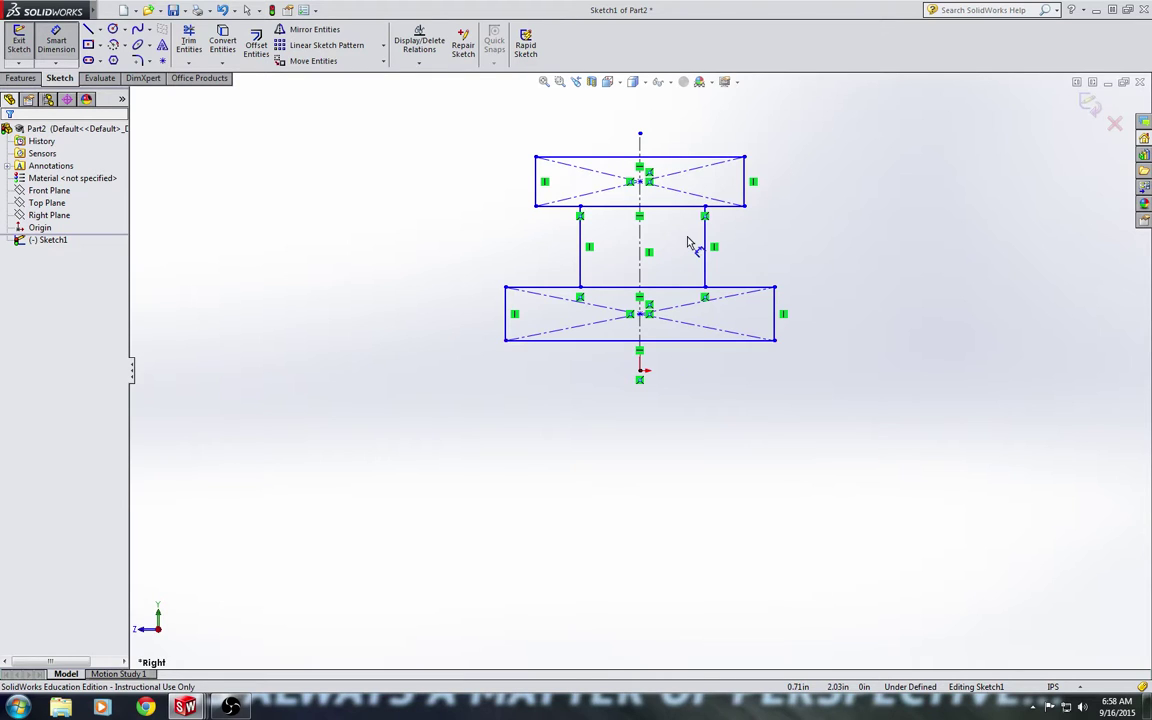
left_click(681, 158)
left_click(675, 120)
type("1.5")
key("Return")
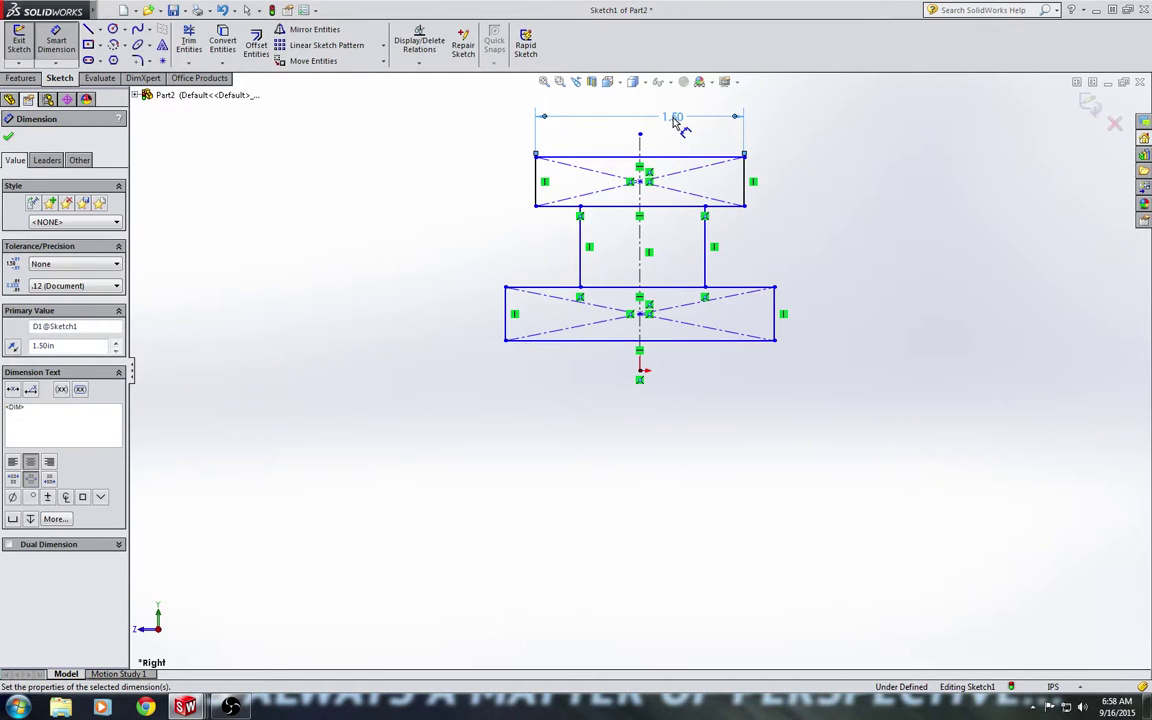
Step: Dimension the lower rectangle's width as 2 in
left_click(686, 340)
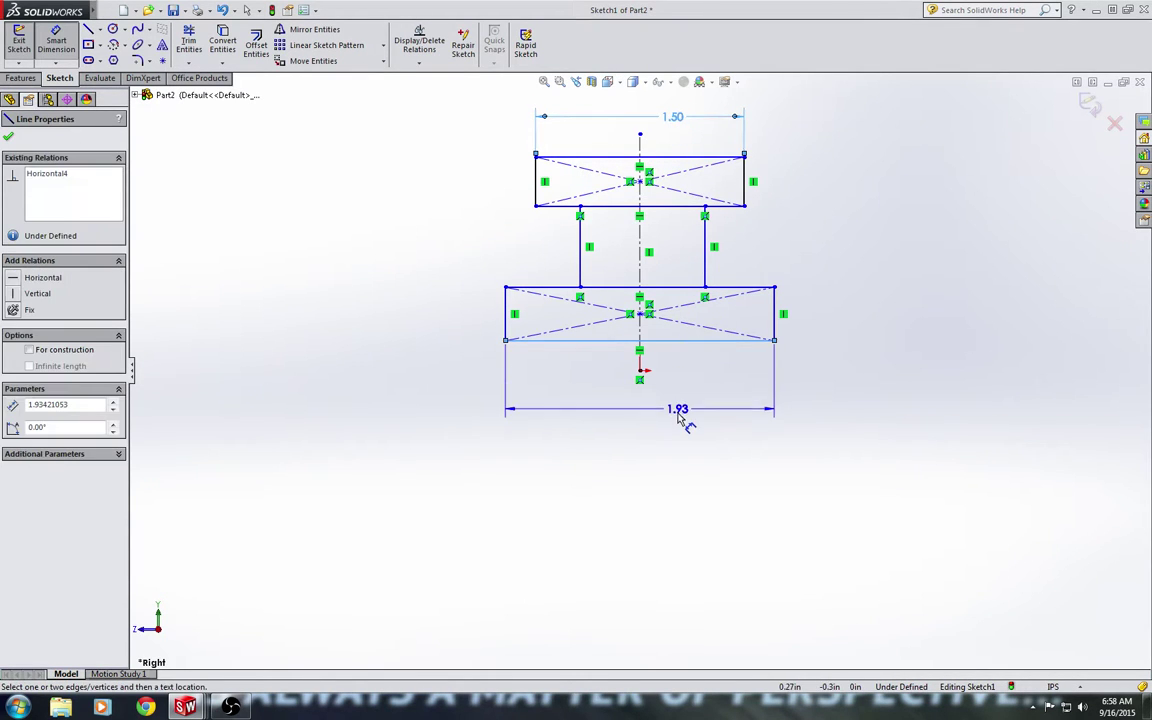
left_click(681, 416)
type("2")
key("Return")
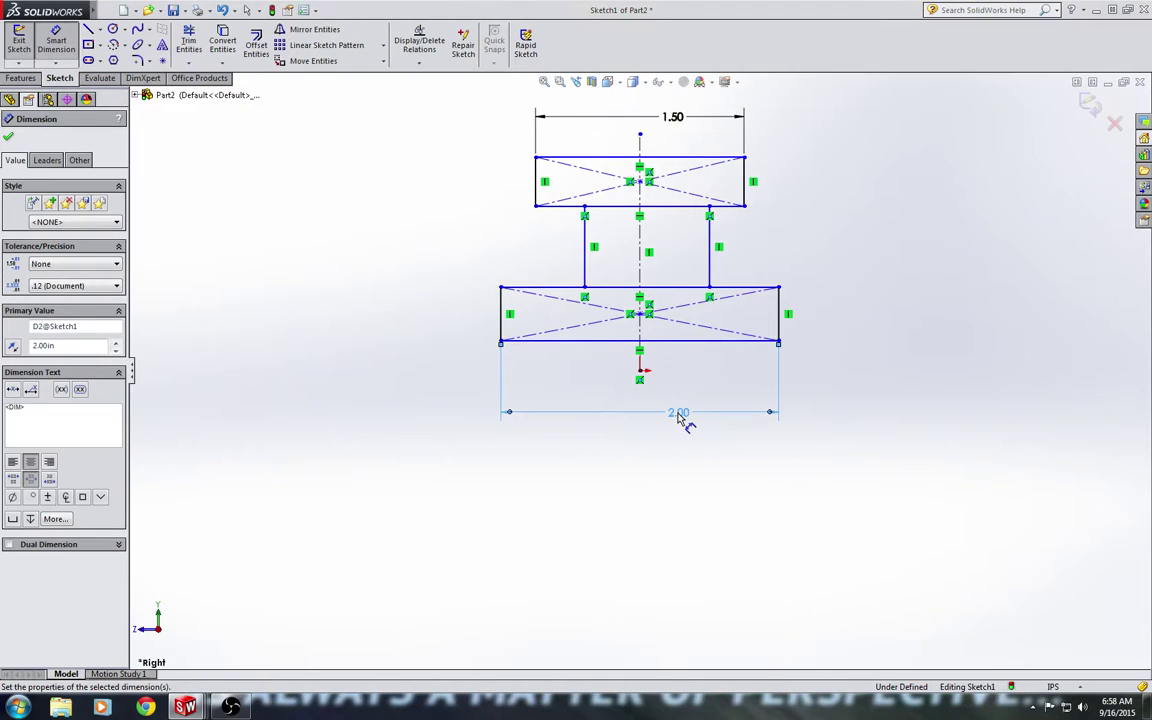
key("Escape")
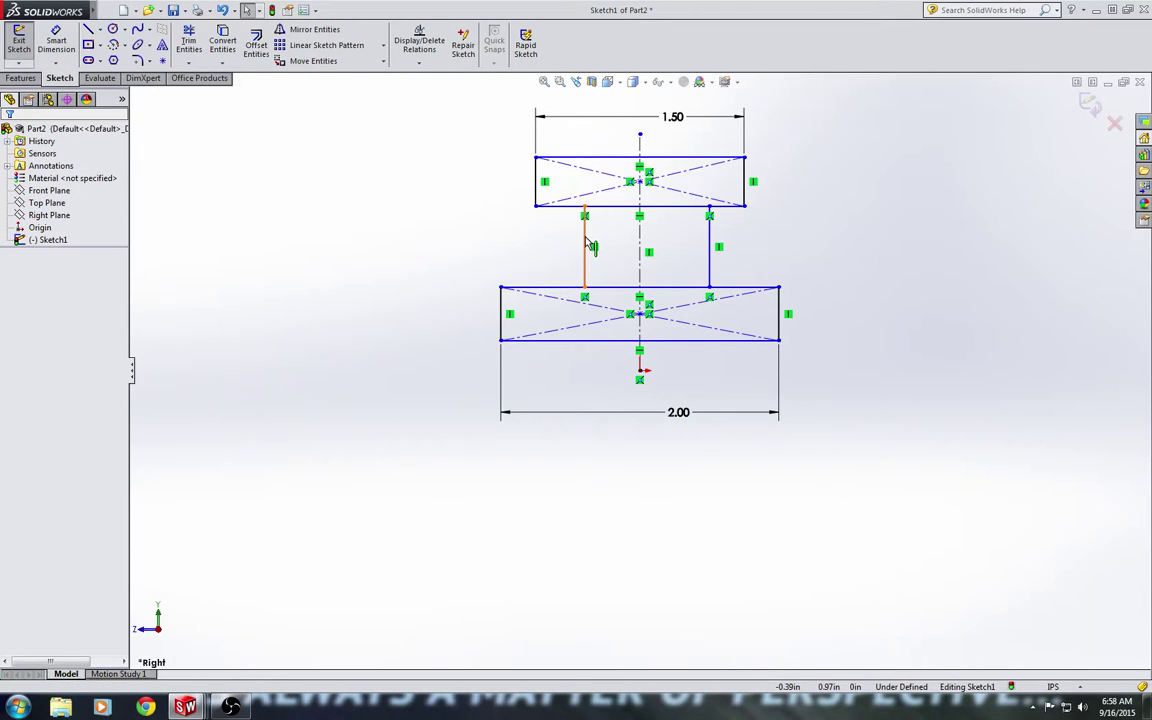
Step: Move the left connecting line across the centerline and back, and shift the right connecting line slightly
left_click(587, 246)
left_click_drag(587, 246, 678, 255)
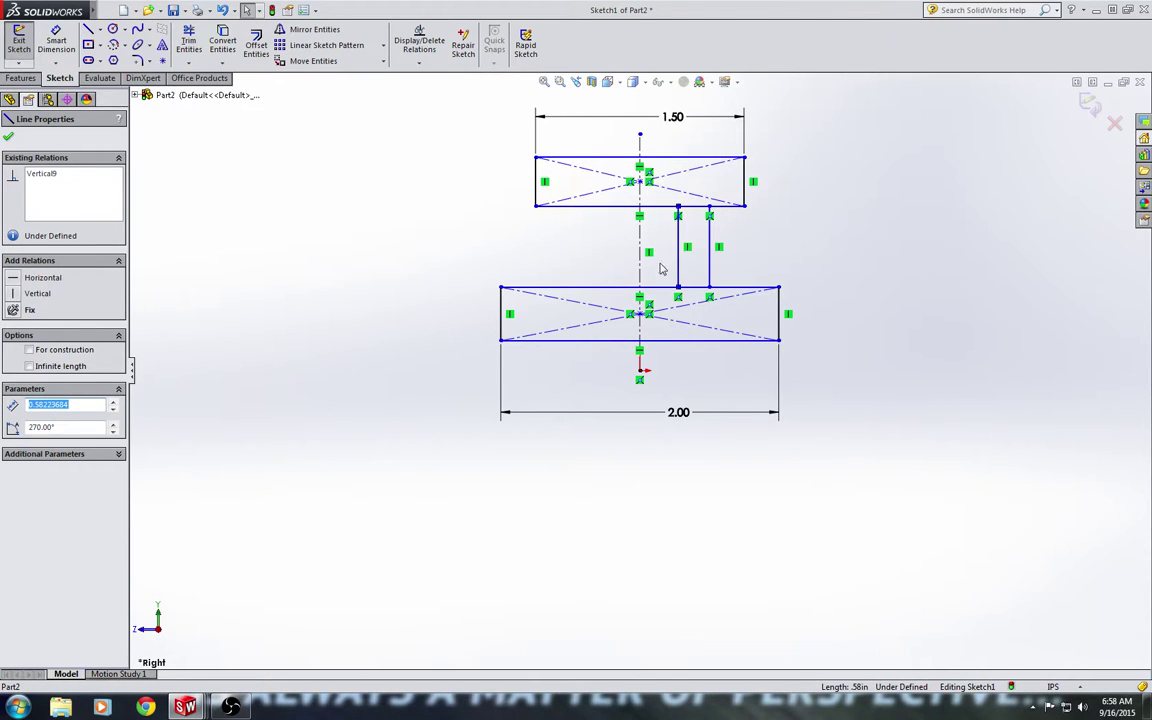
left_click_drag(681, 241, 578, 250)
mouse_move(709, 250)
left_mouse_down()
mouse_move(616, 257)
mouse_move(711, 258)
left_mouse_up()
left_click(753, 266)
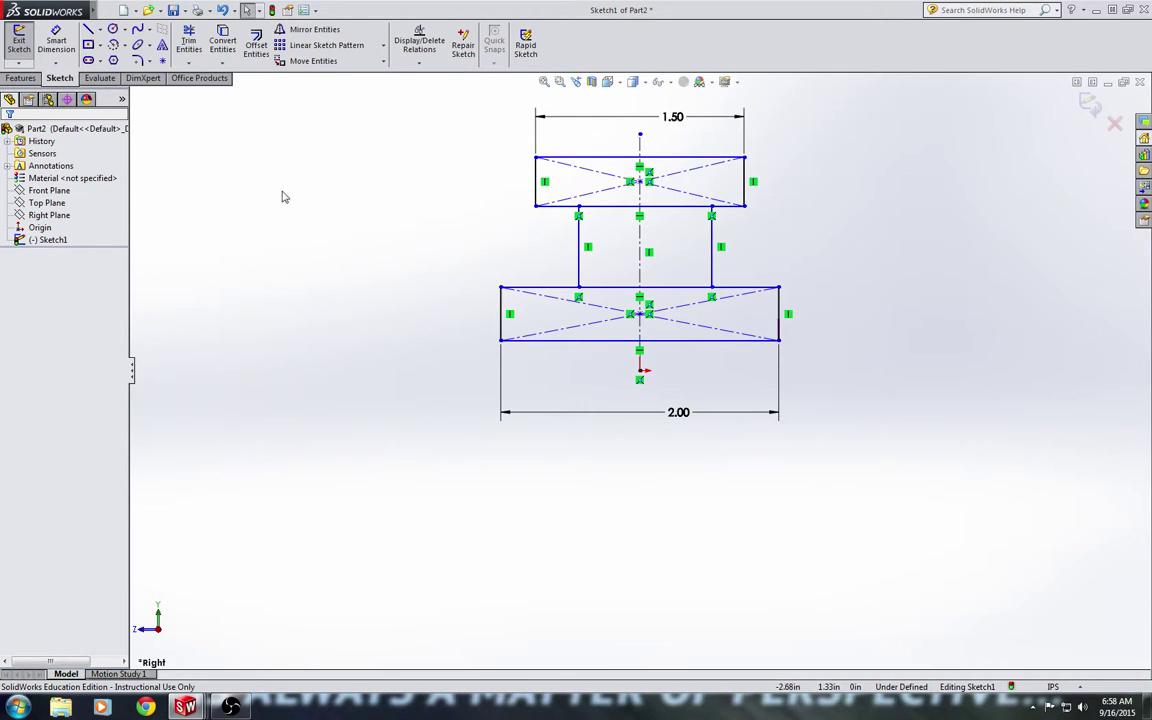
Step: Dimension the distance between the two vertical connecting lines as 0.25 in
left_click(56, 44)
left_click(578, 270)
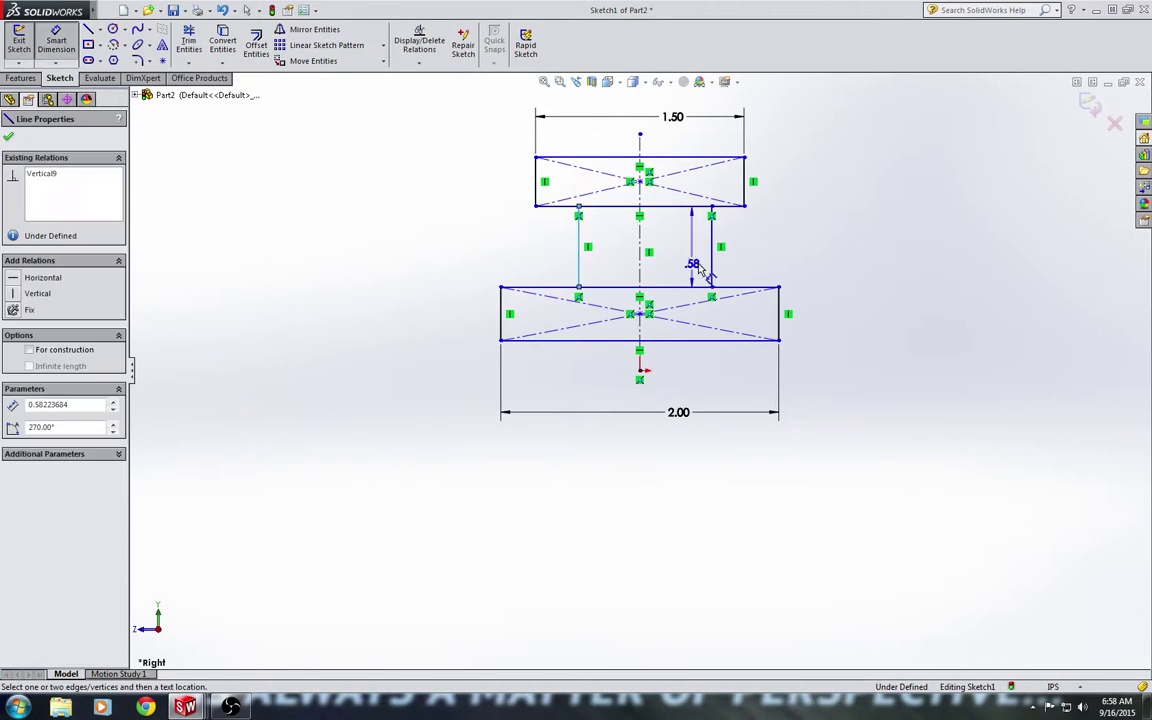
left_click(712, 264)
left_click(852, 244)
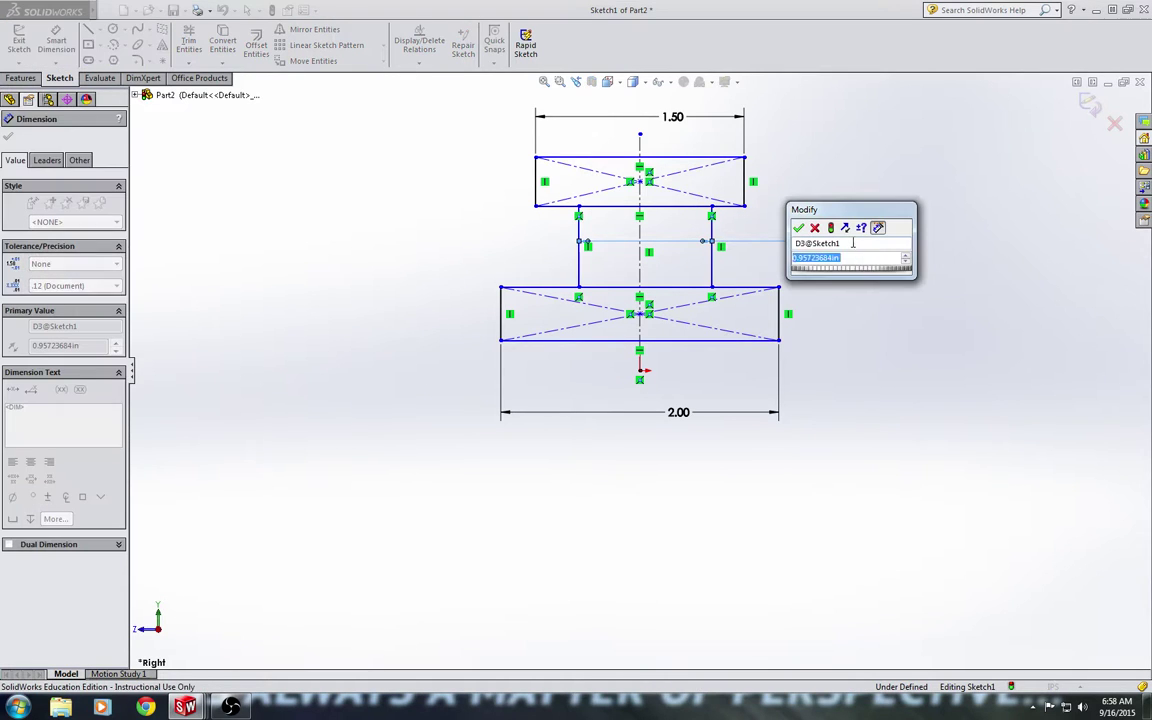
type(".25")
key("Return")
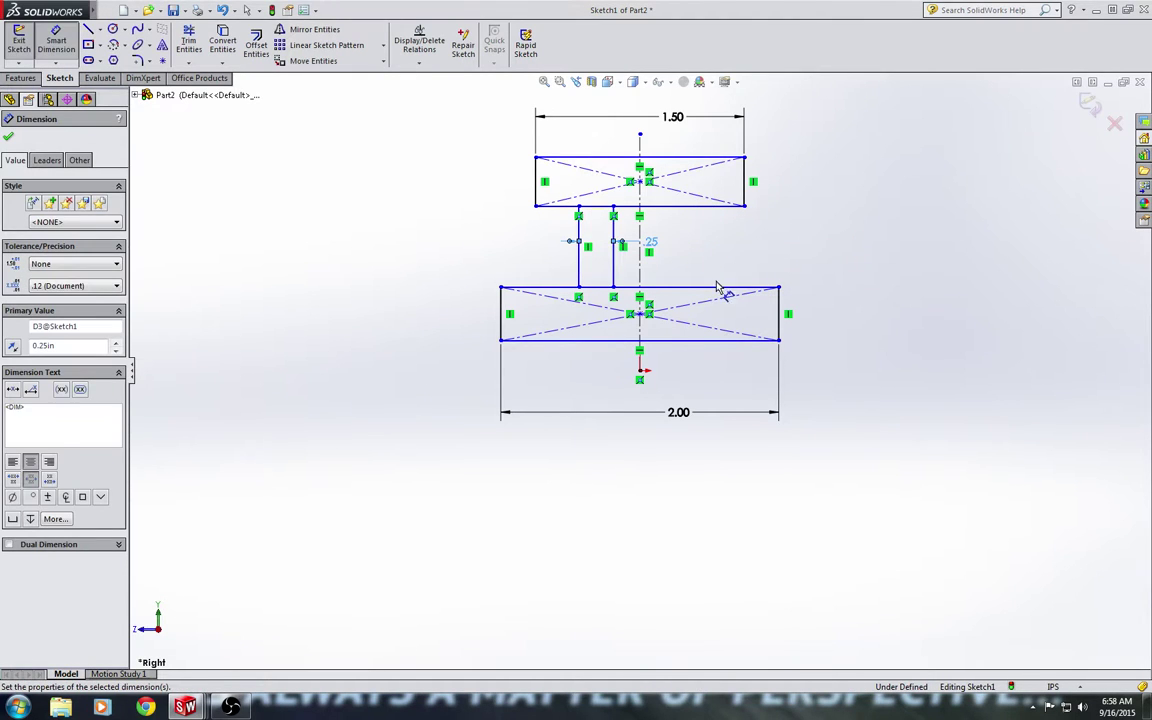
key("Escape")
Step: Move the connecting lines so they straddle the centerline and make them symmetric about it
left_click_drag(578, 244, 655, 255)
left_click(912, 279)
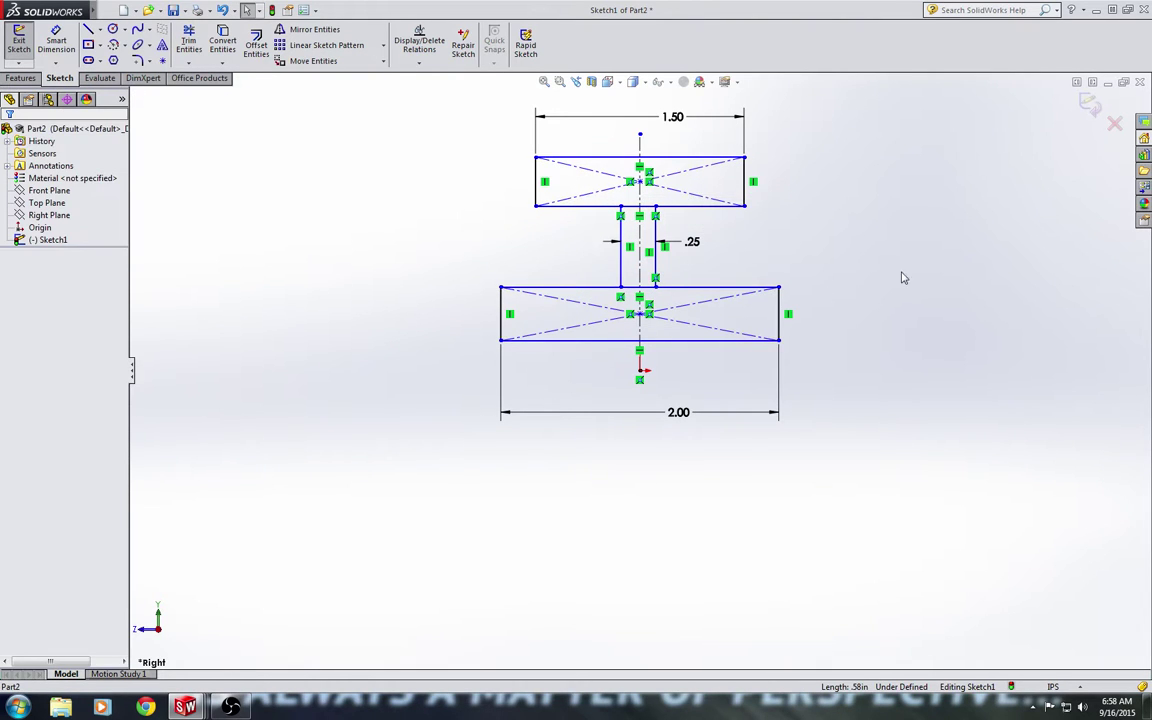
left_click(622, 268)
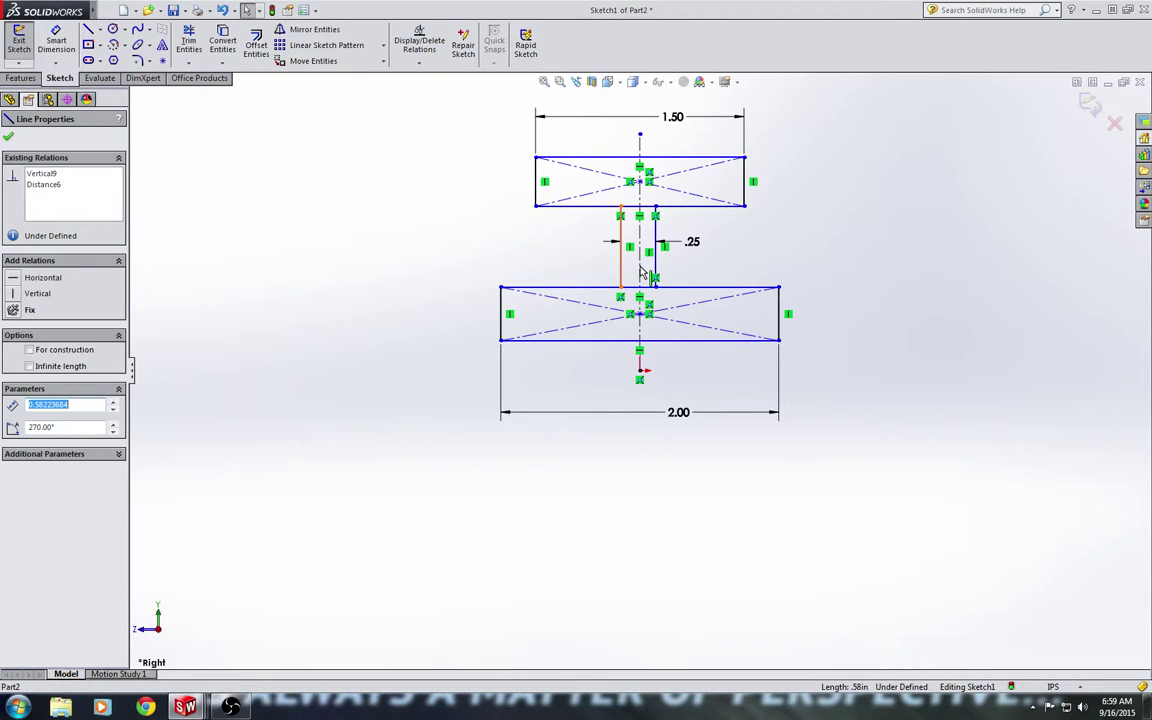
left_click(641, 268, "ctrl")
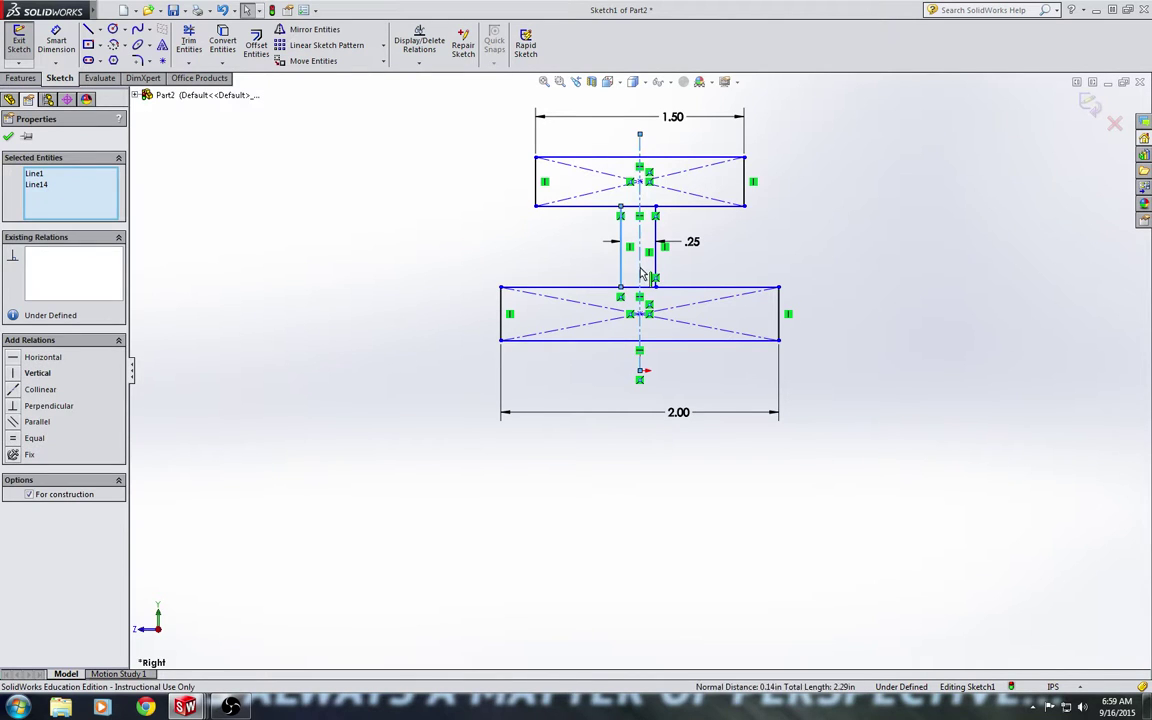
left_click(656, 268, "ctrl")
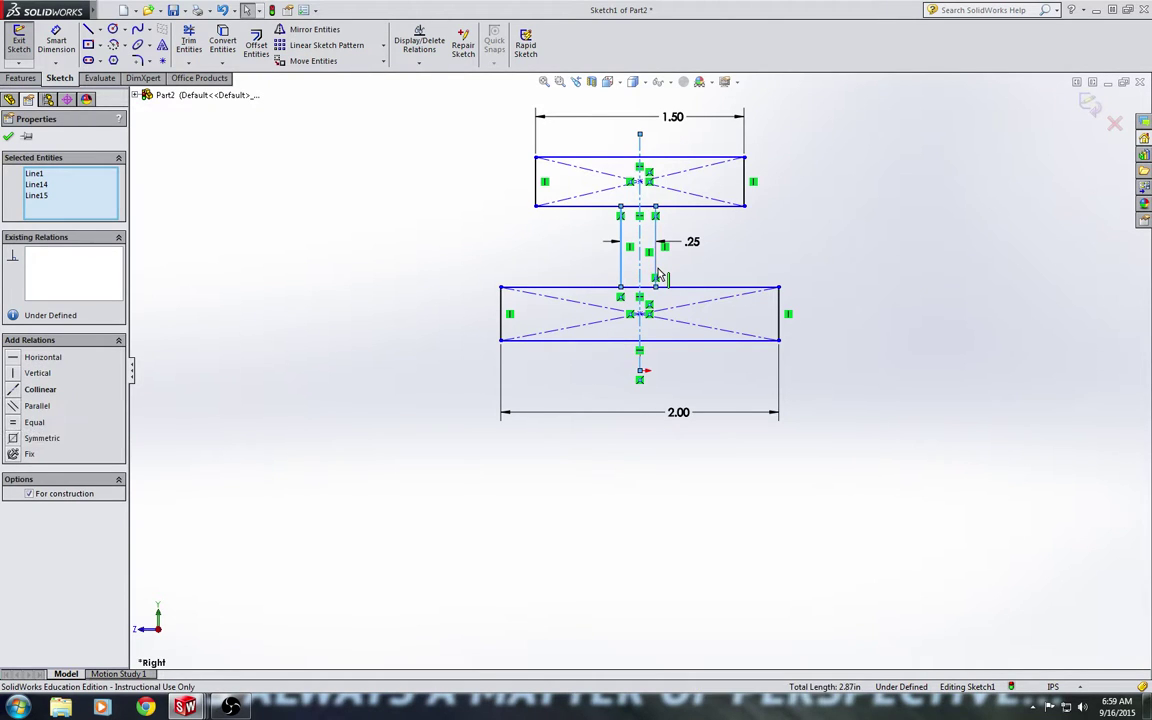
left_click(14, 440)
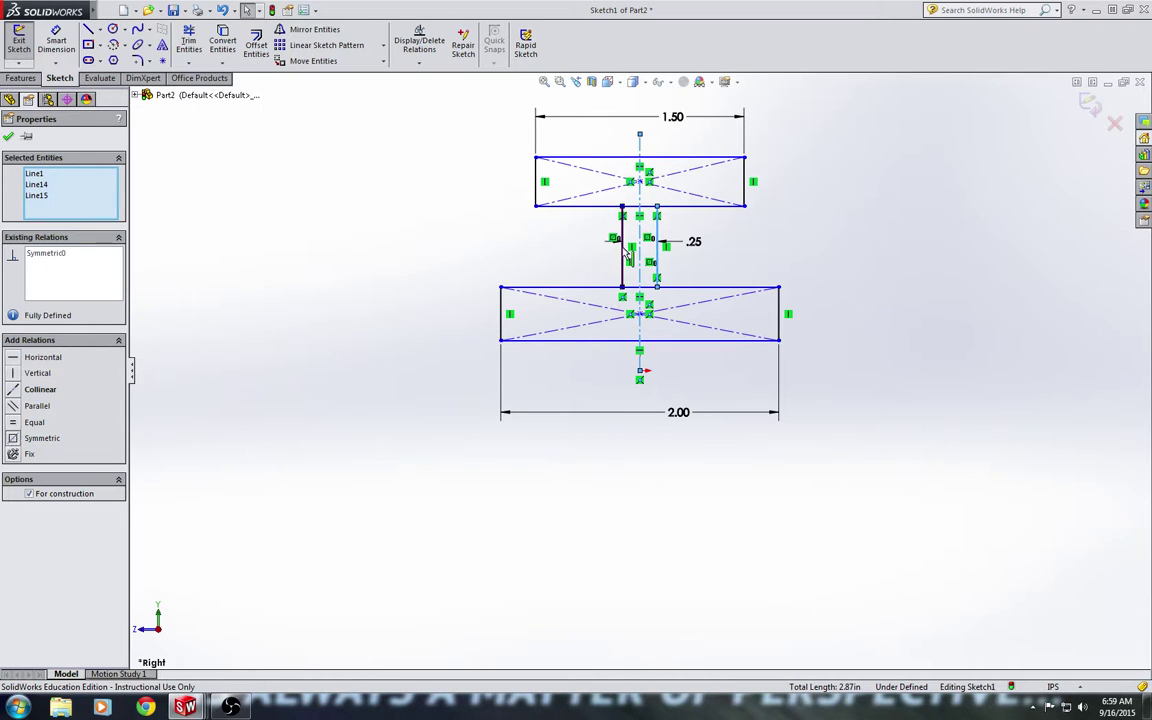
Step: Draw a horizontal centerline about 1.78 in long from the origin toward the right of the profile
left_click(667, 366)
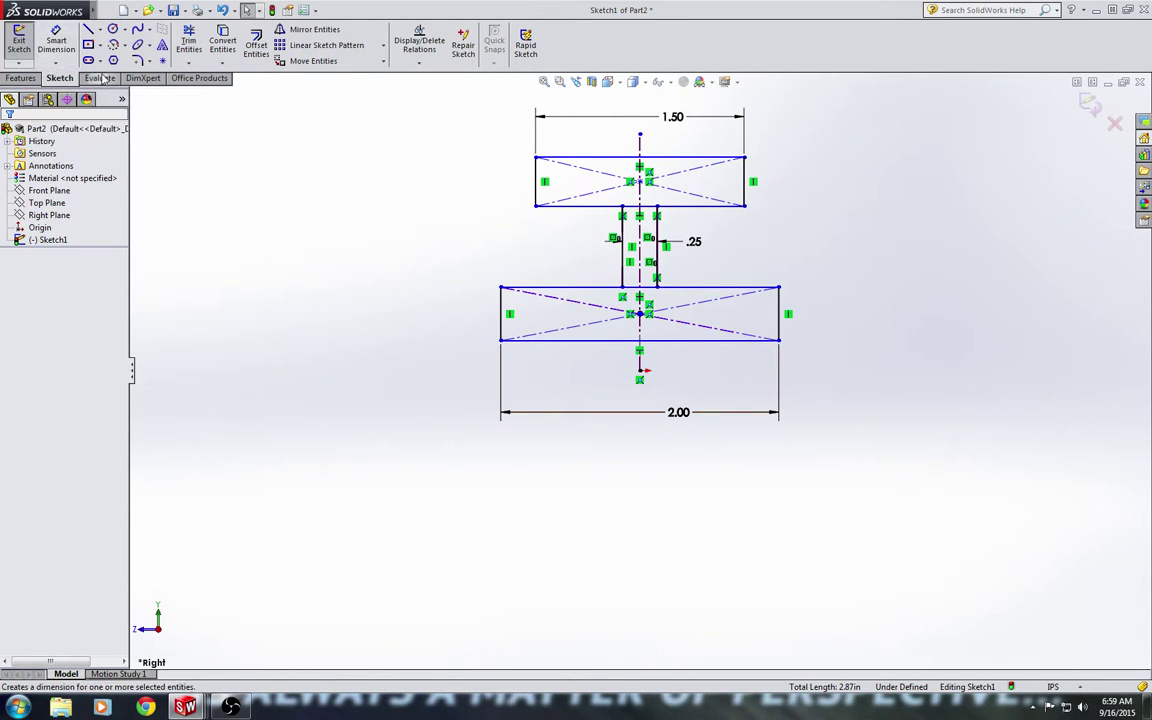
left_click(99, 29)
left_click(110, 57)
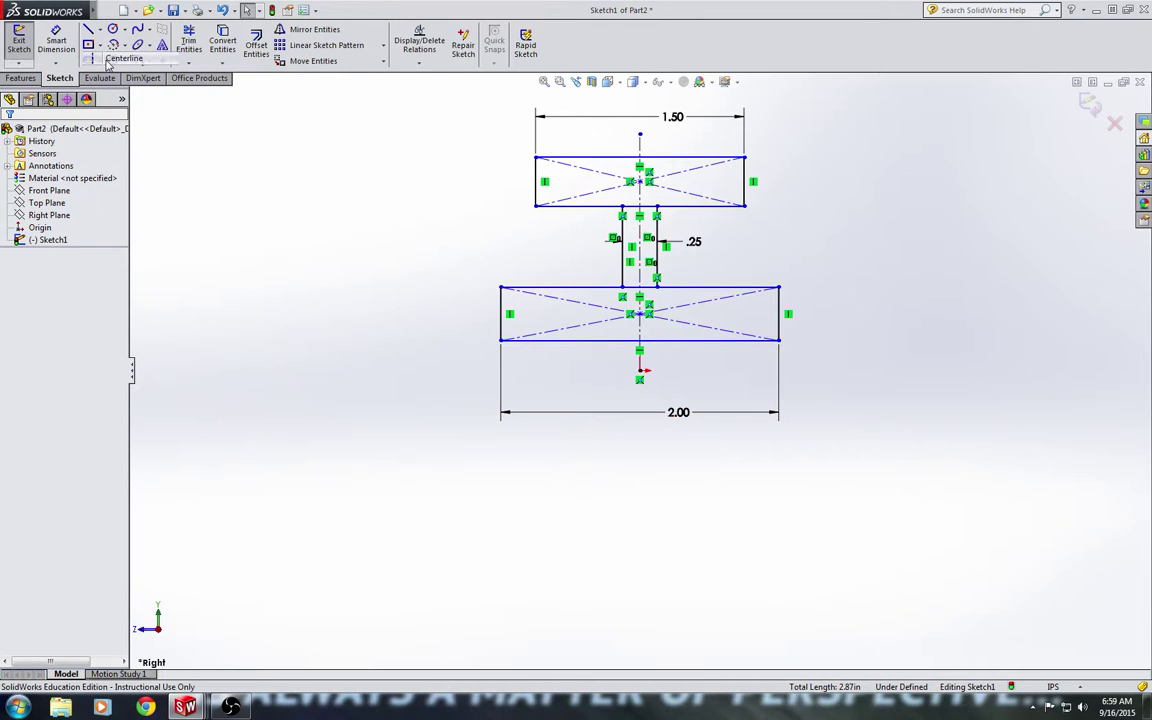
left_click(641, 372)
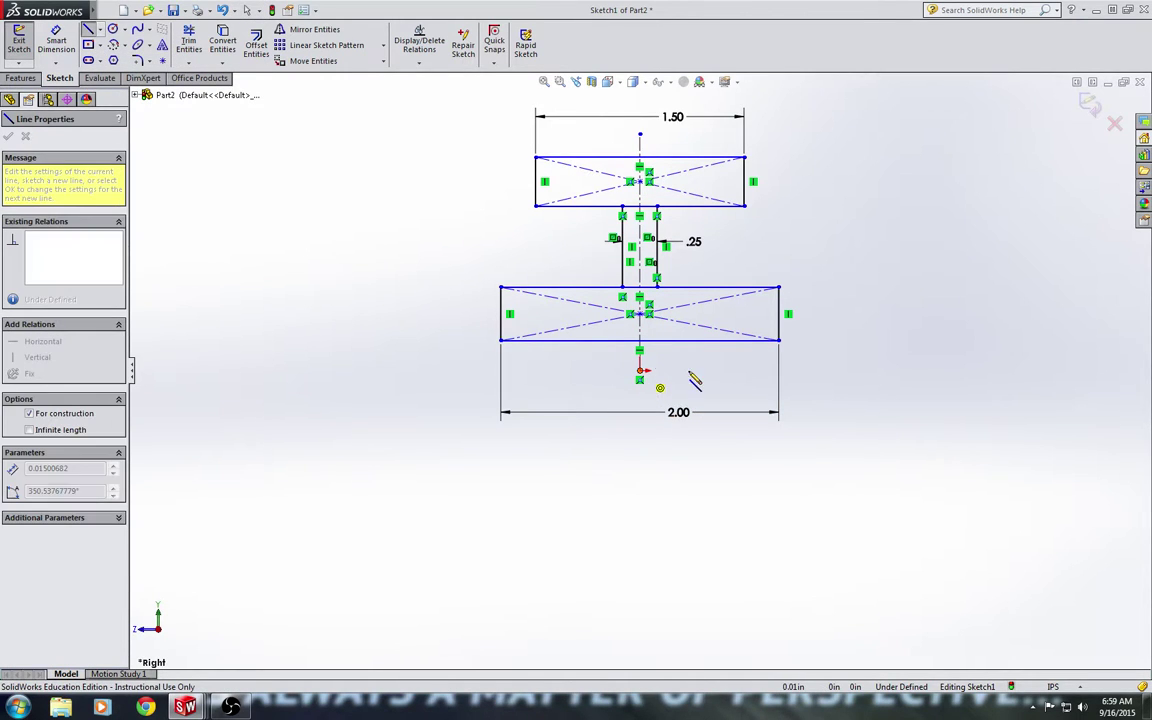
left_click(887, 371)
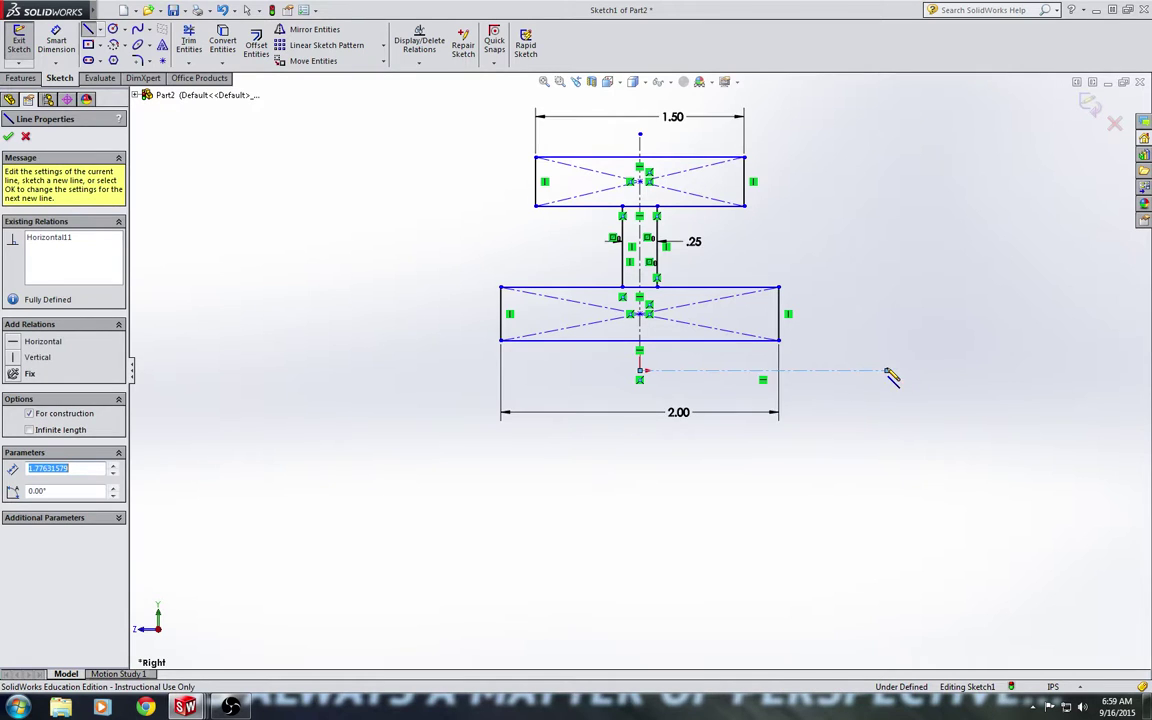
left_click(88, 30)
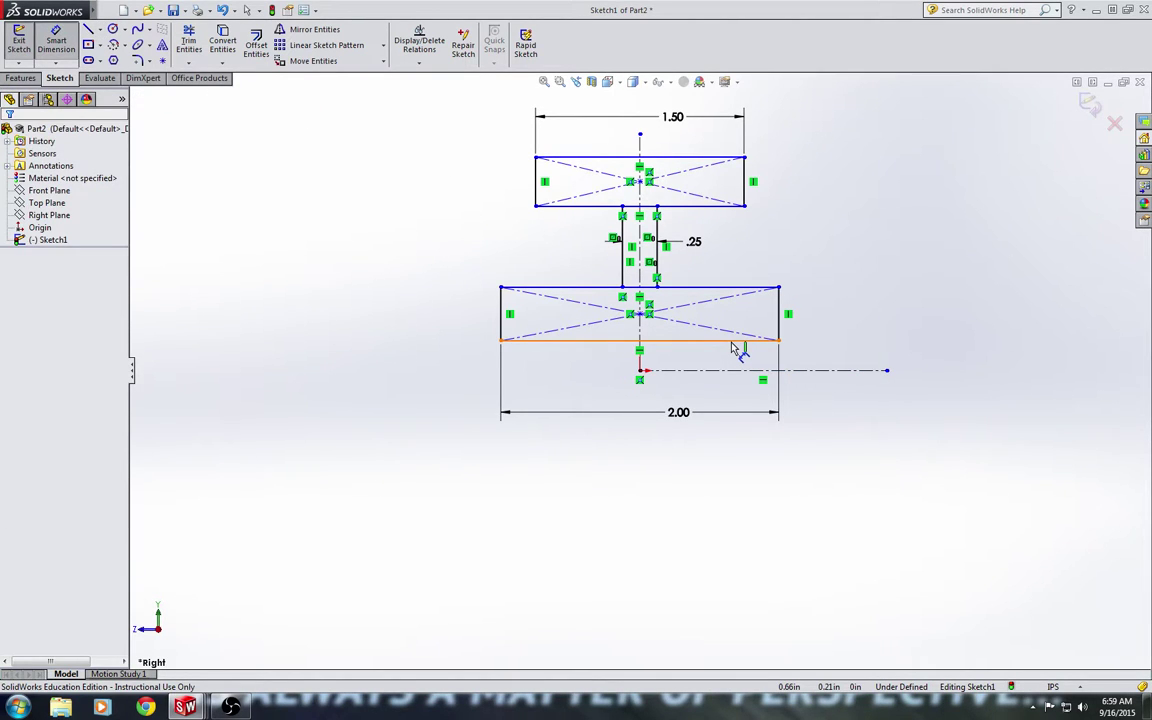
Step: Dimension the lower rectangle's bottom edge about the horizontal centerline as a 1 in diameter
left_click(736, 343)
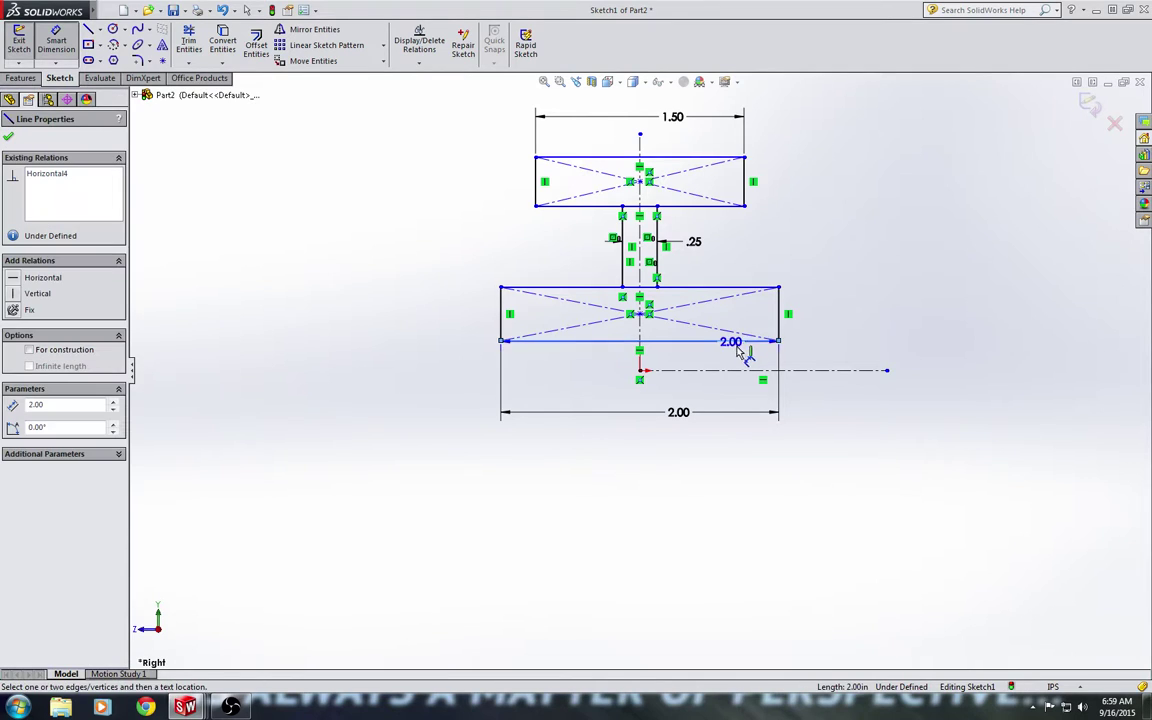
left_click(806, 371)
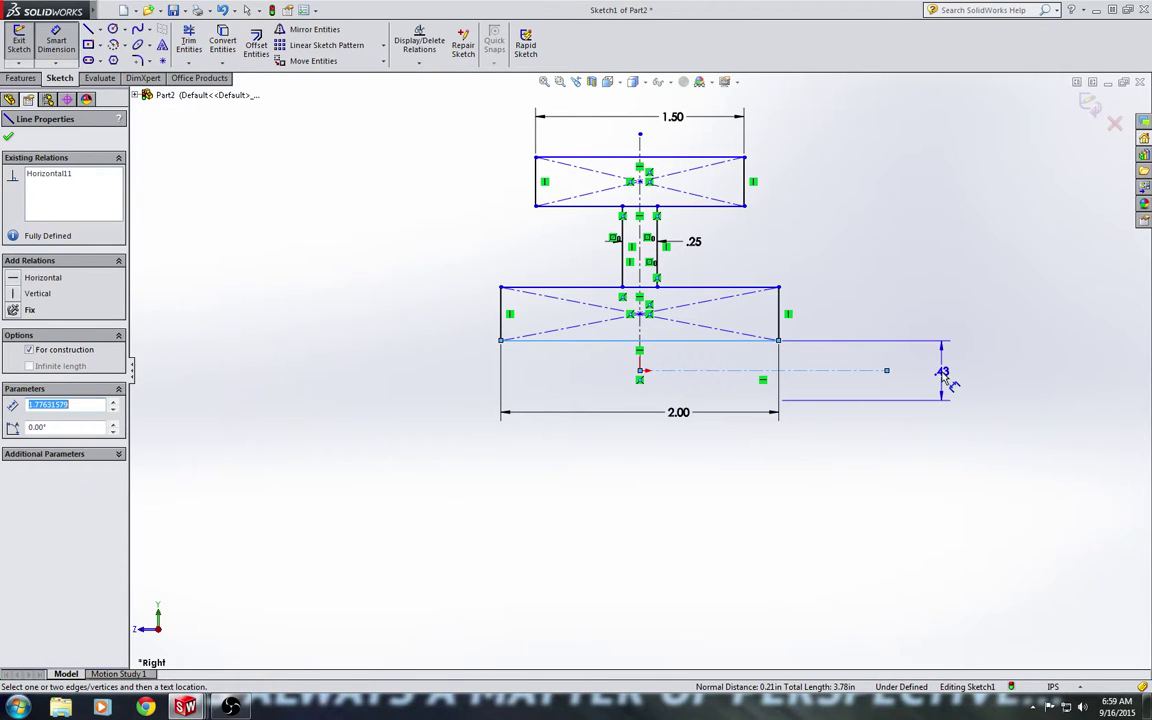
left_click(945, 377)
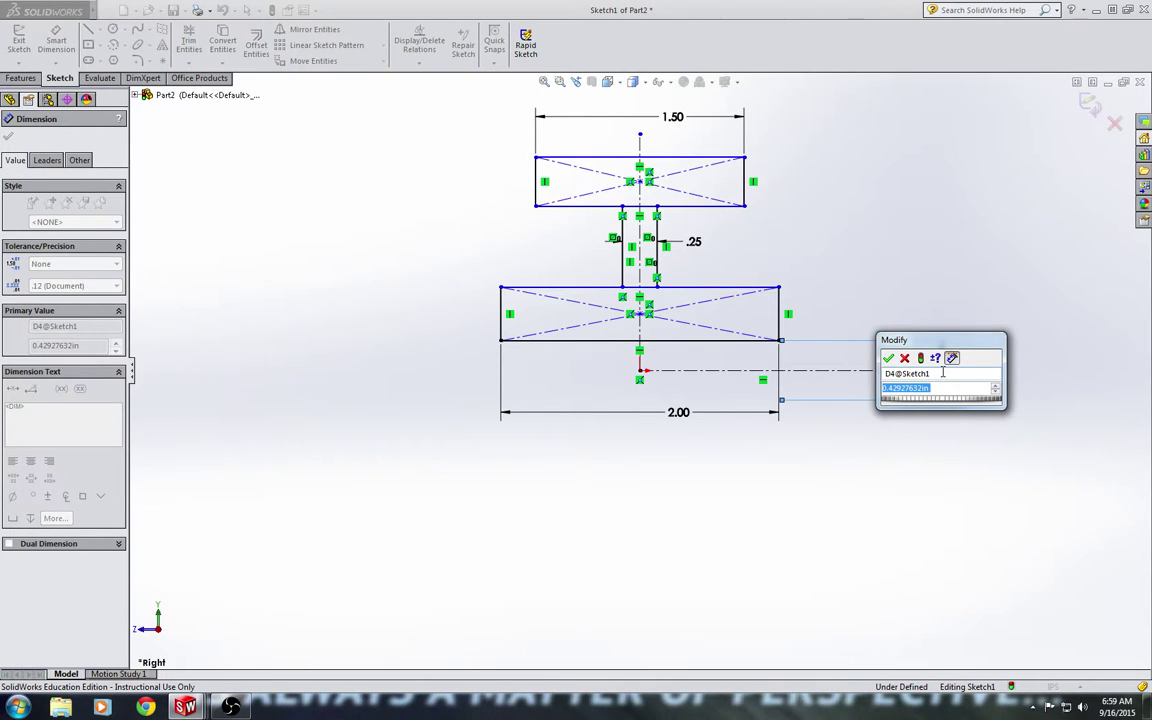
type("1")
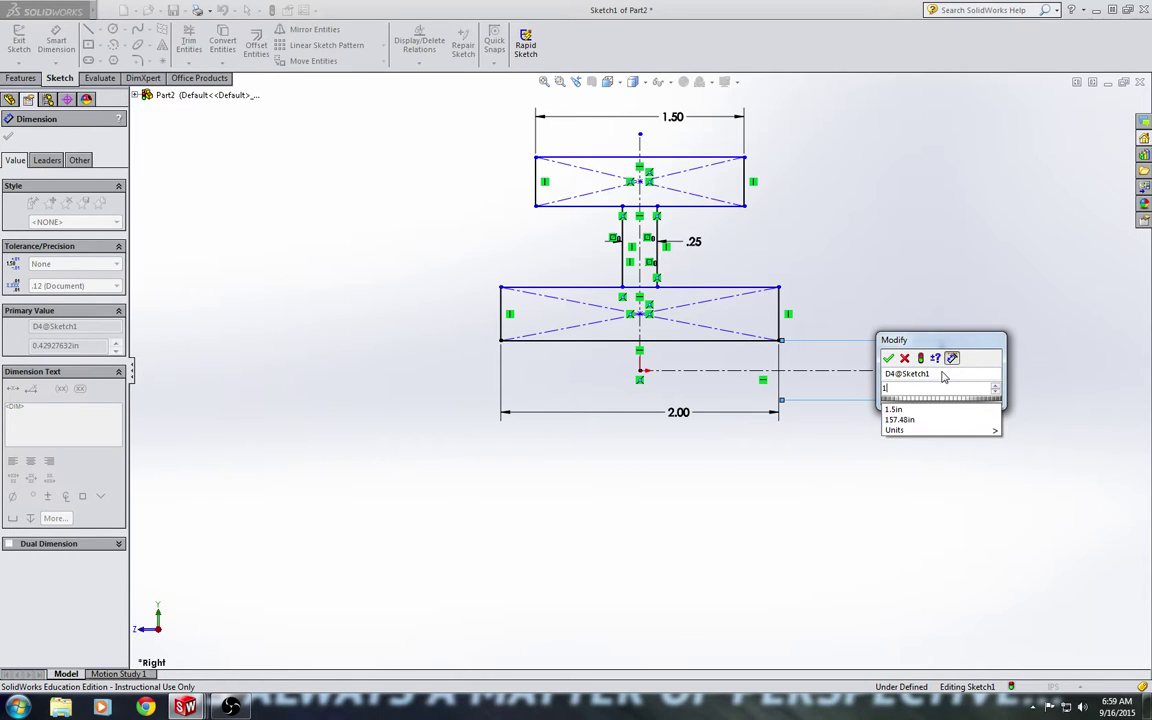
key("Return")
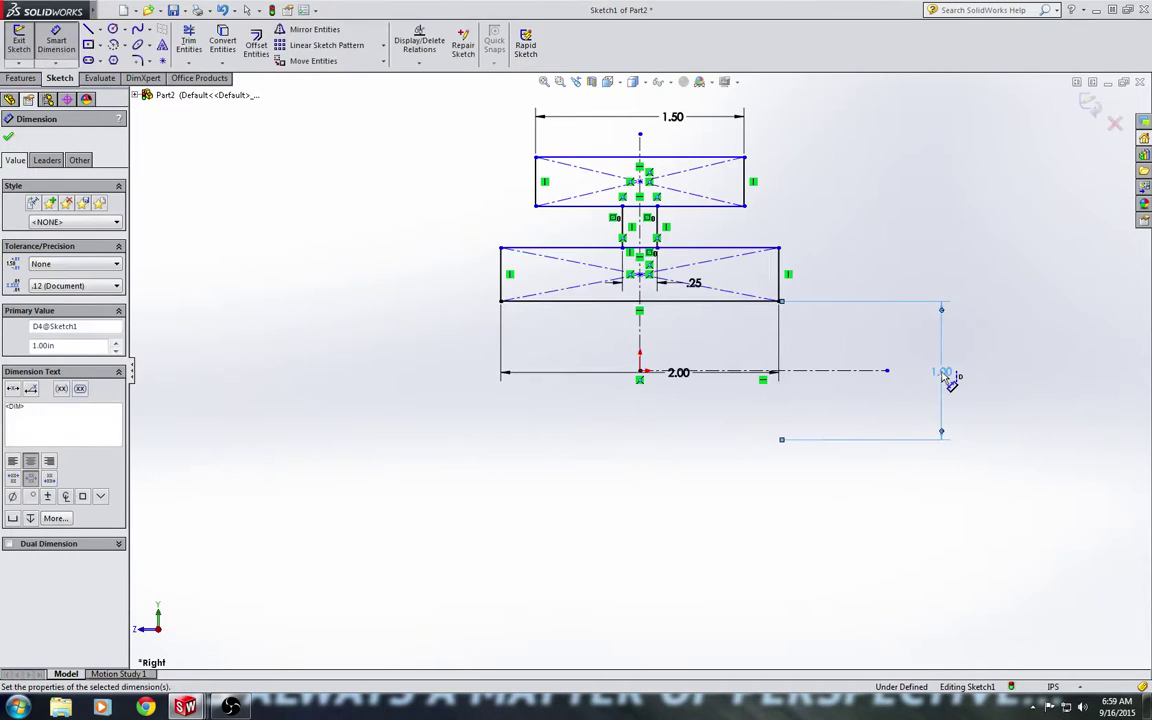
Step: Dimension the lower rectangle's upper right corner about the horizontal centerline as a 1.75 in diameter
left_click(779, 249)
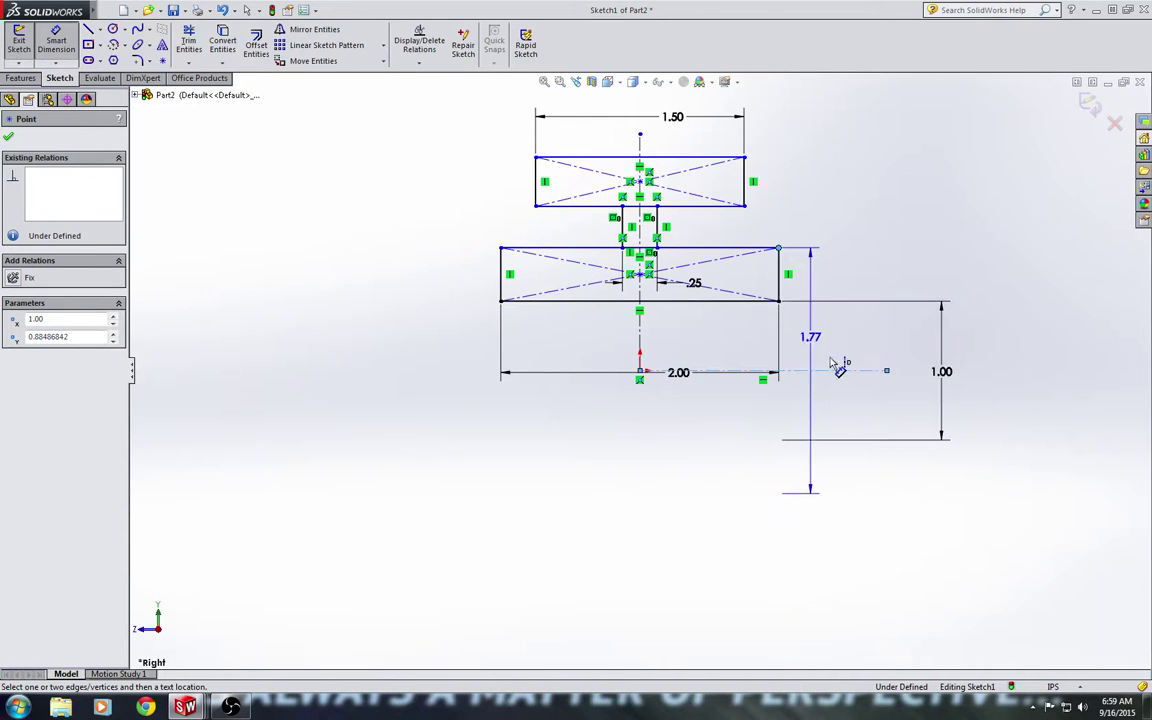
left_click(1033, 371)
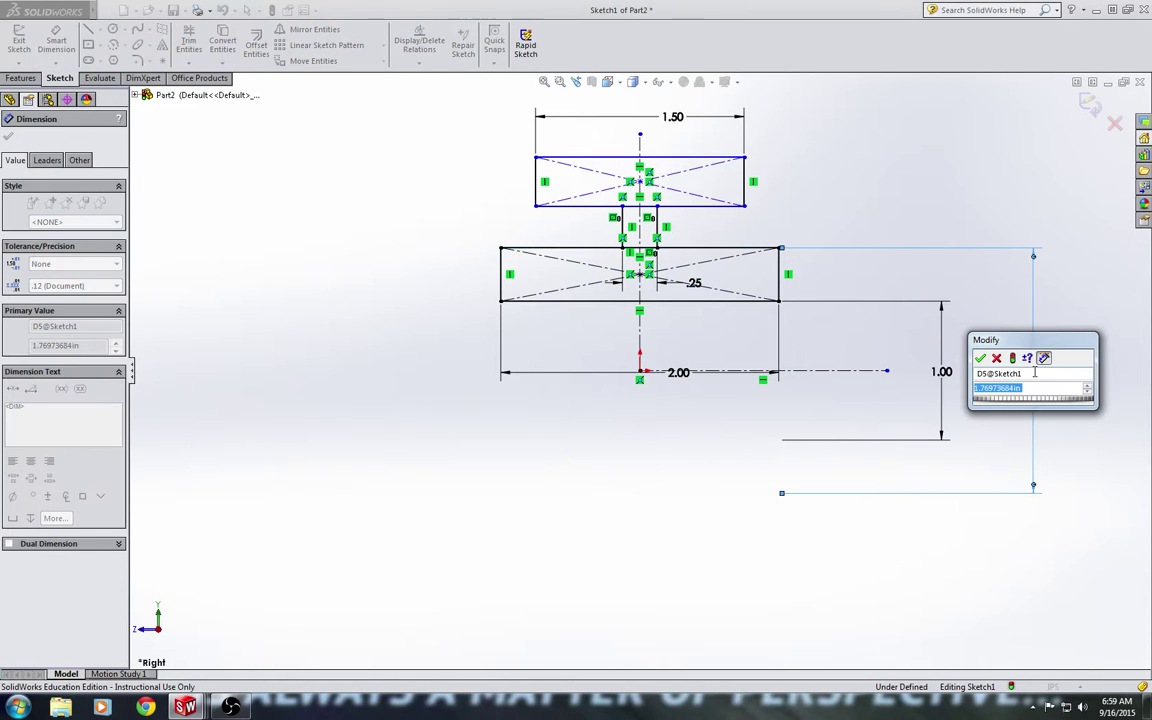
type("1.75")
key("Return")
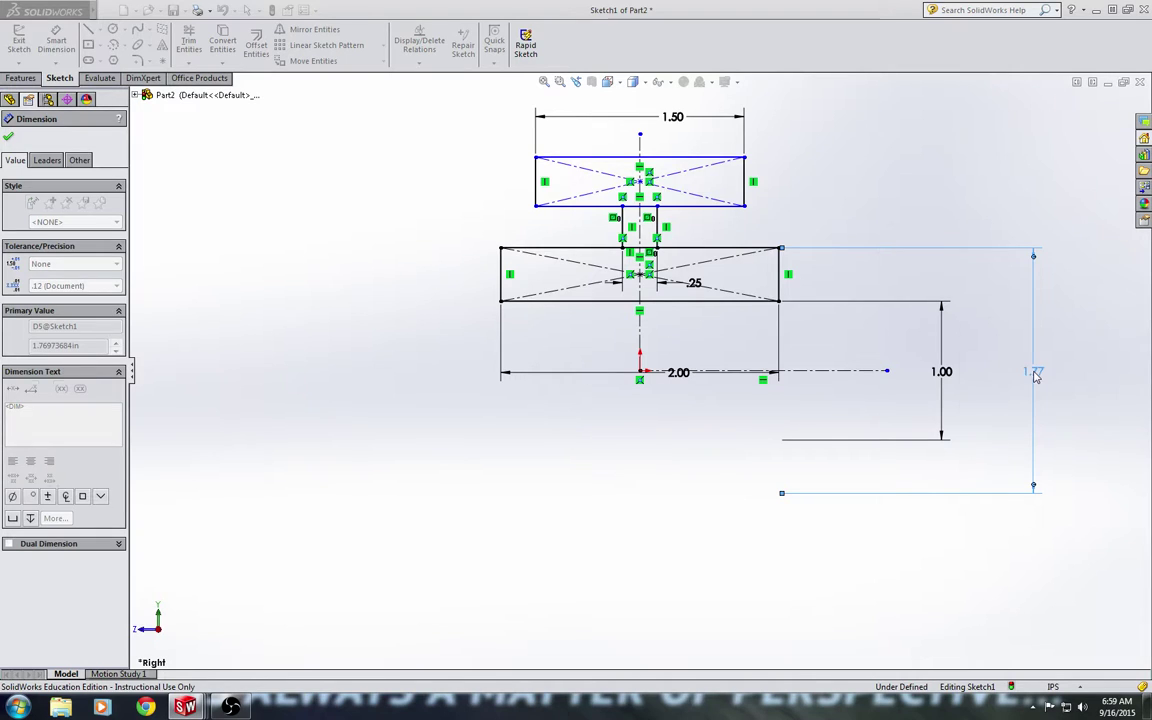
Step: Dimension the upper rectangle's bottom edge about the horizontal centerline as a 5 in diameter
left_click(725, 206)
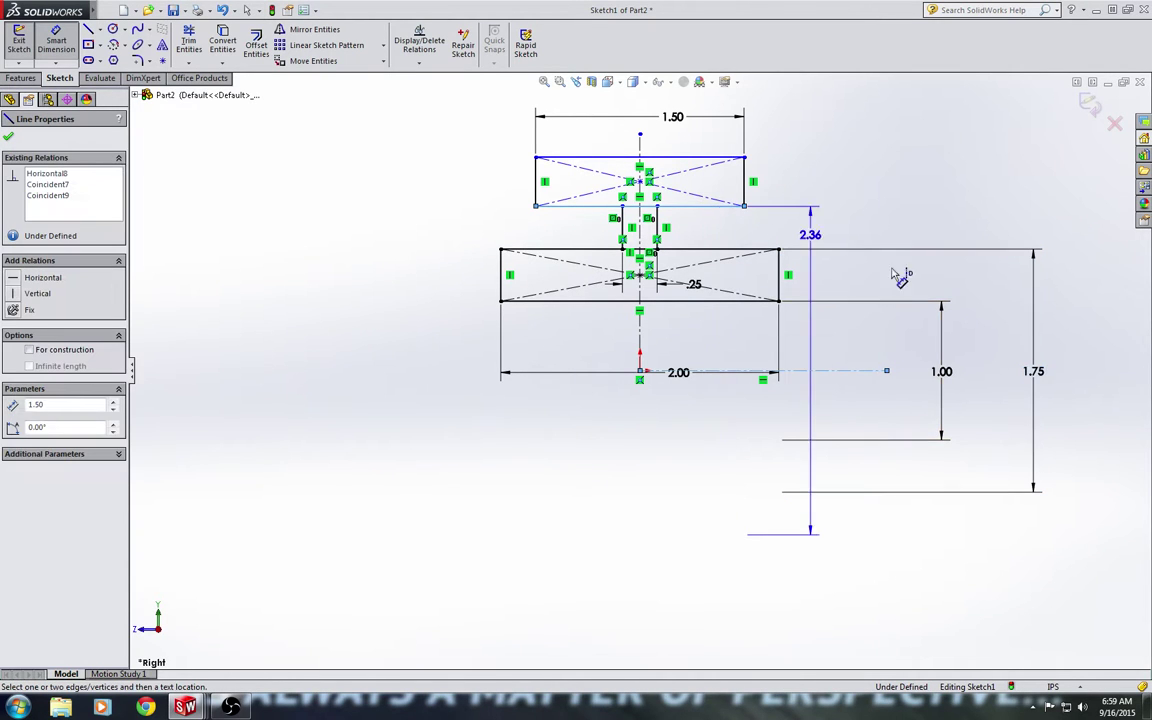
left_click(1101, 370)
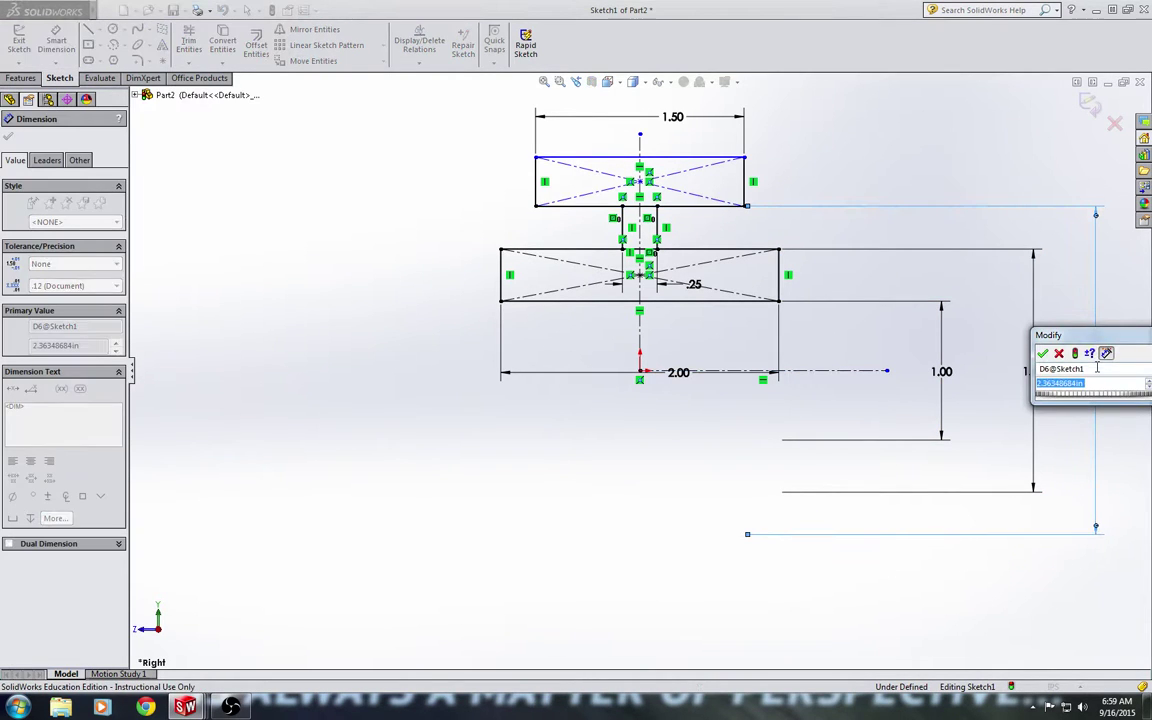
type("5")
key("Return")
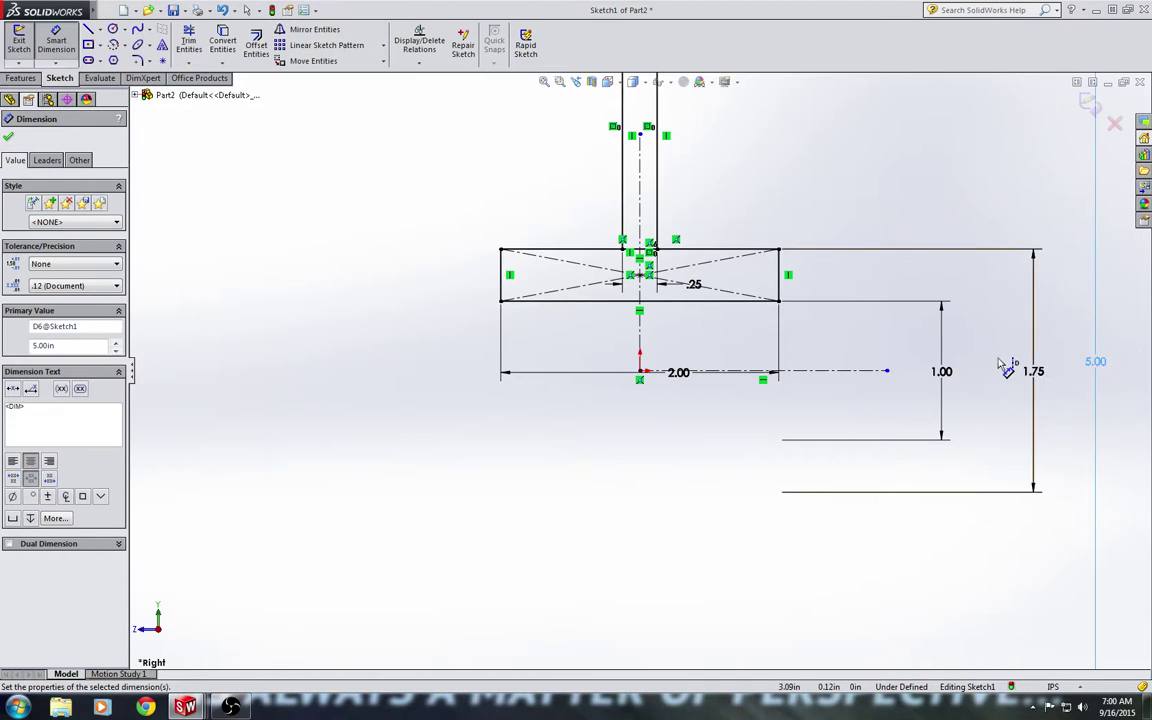
Step: Dimension the upper rectangle's top edge about the horizontal centerline as a 7 in diameter
key("z")
left_click(618, 141)
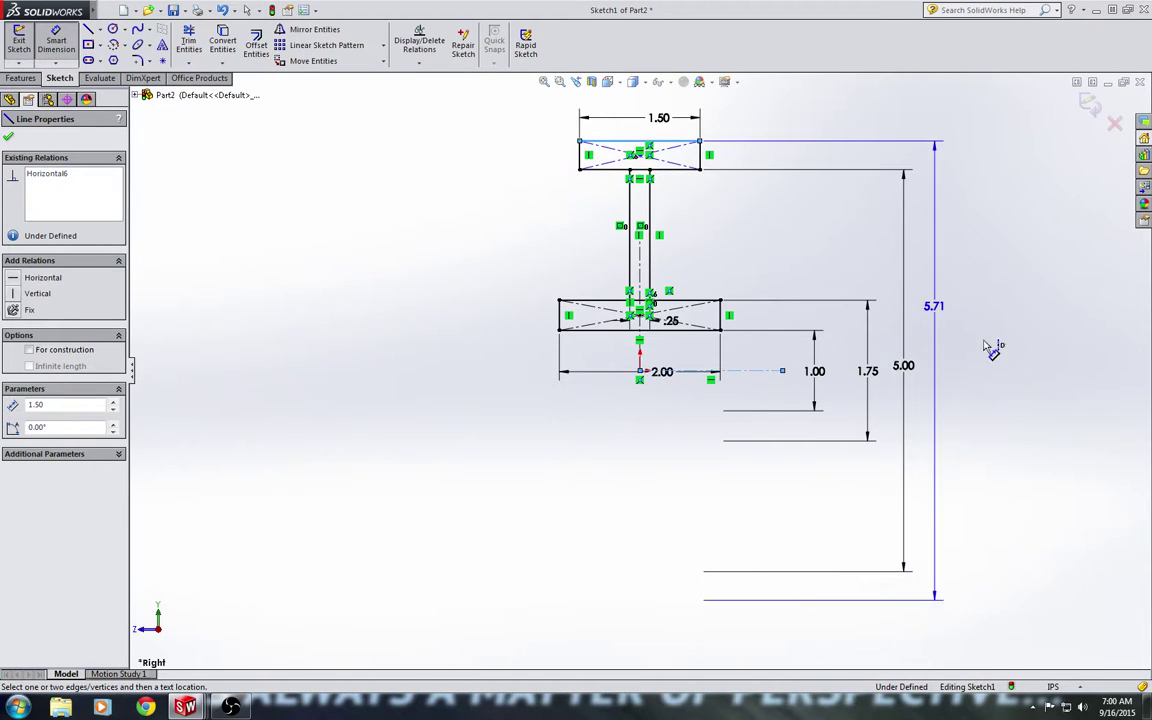
left_click(1030, 378)
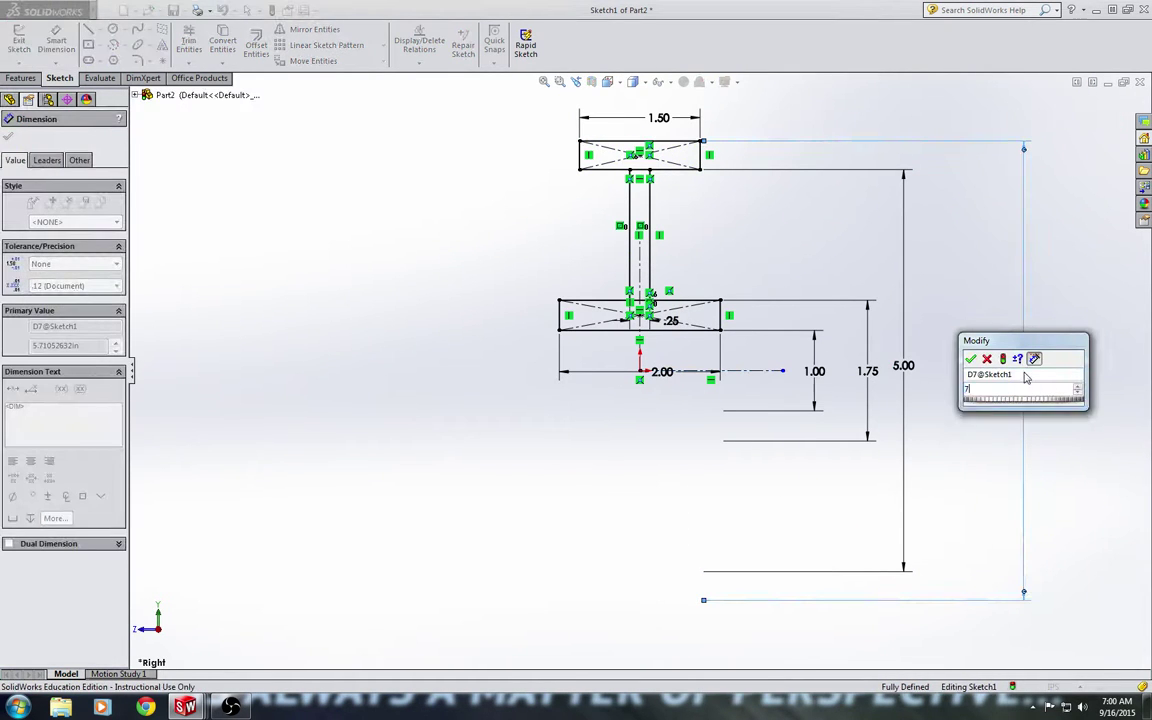
type("7")
key("Return")
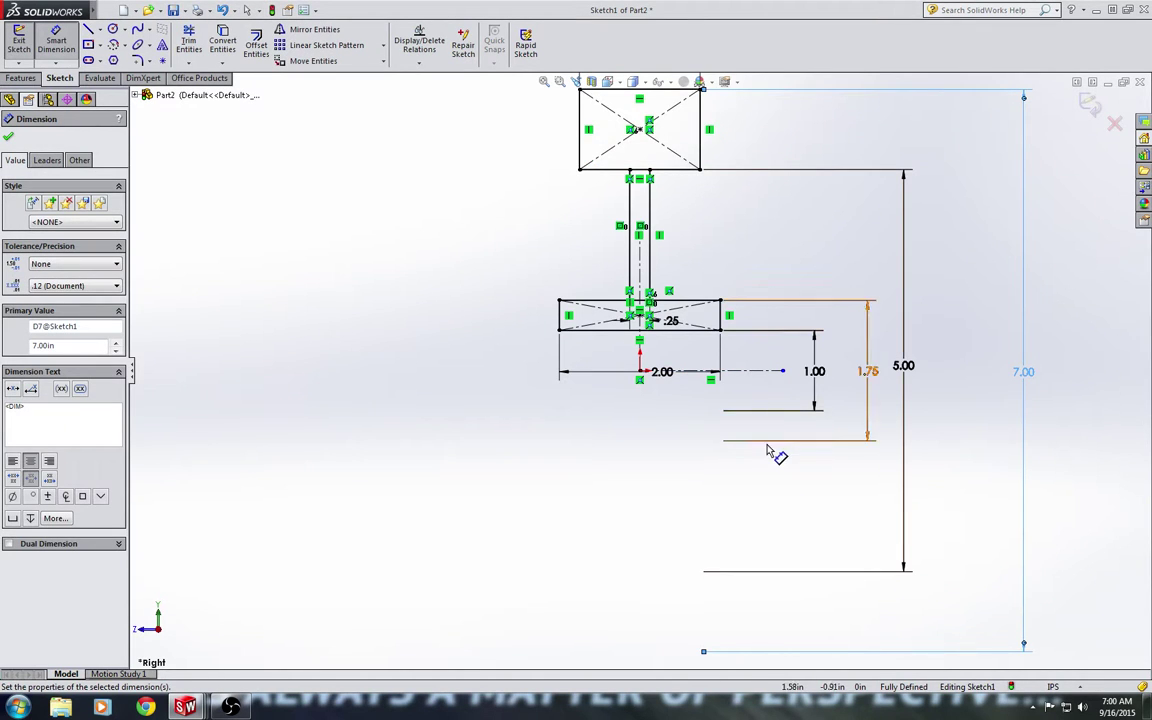
key("z")
key("Escape")
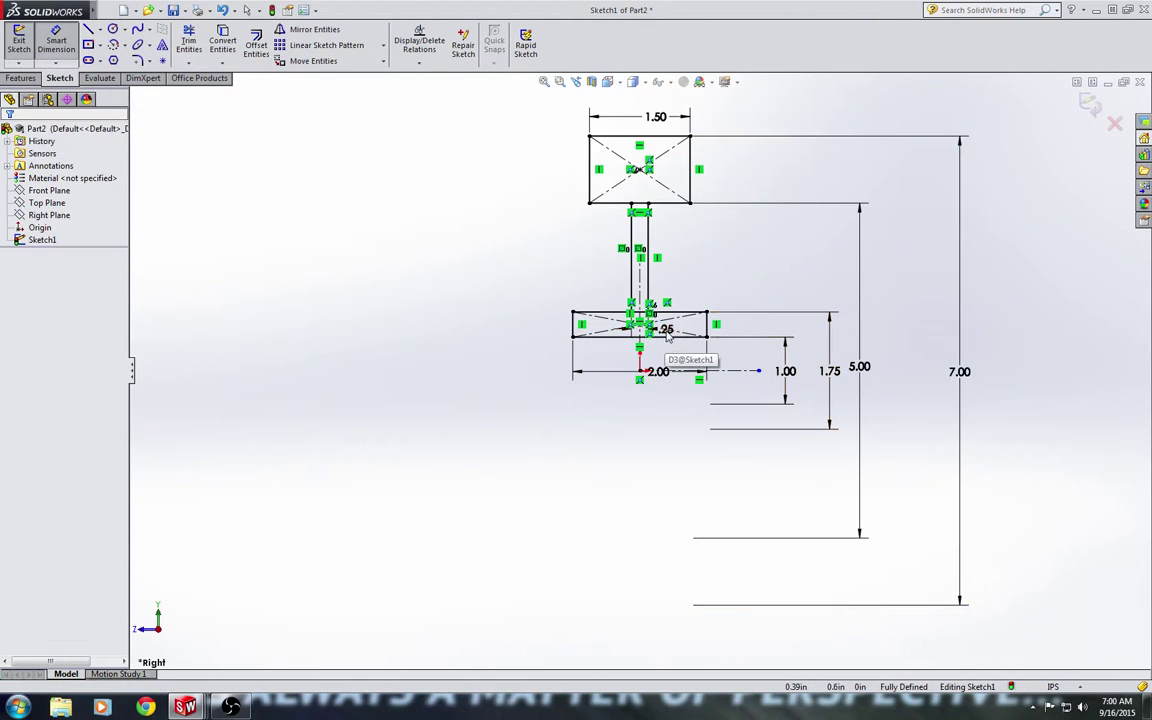
Step: Move the 0.25 and 2.00 dimensions clear of the profile geometry and exit the sketch
left_click_drag(668, 333, 720, 264)
left_click_drag(648, 383, 655, 410)
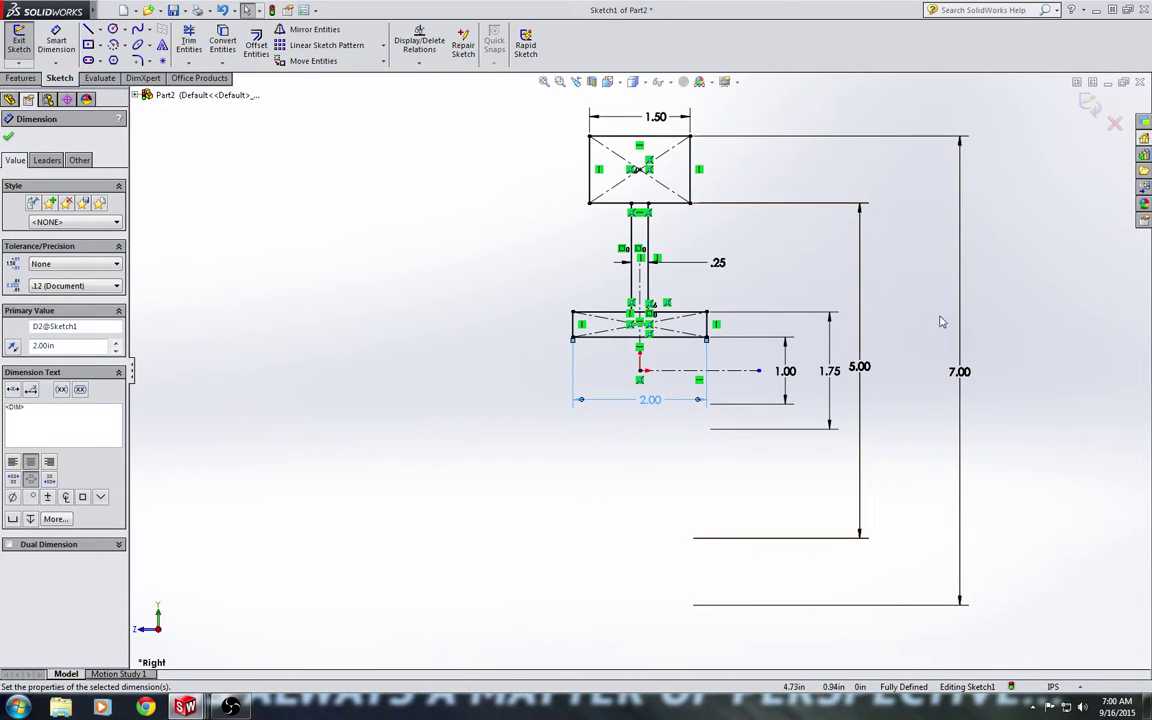
left_click(1089, 104)
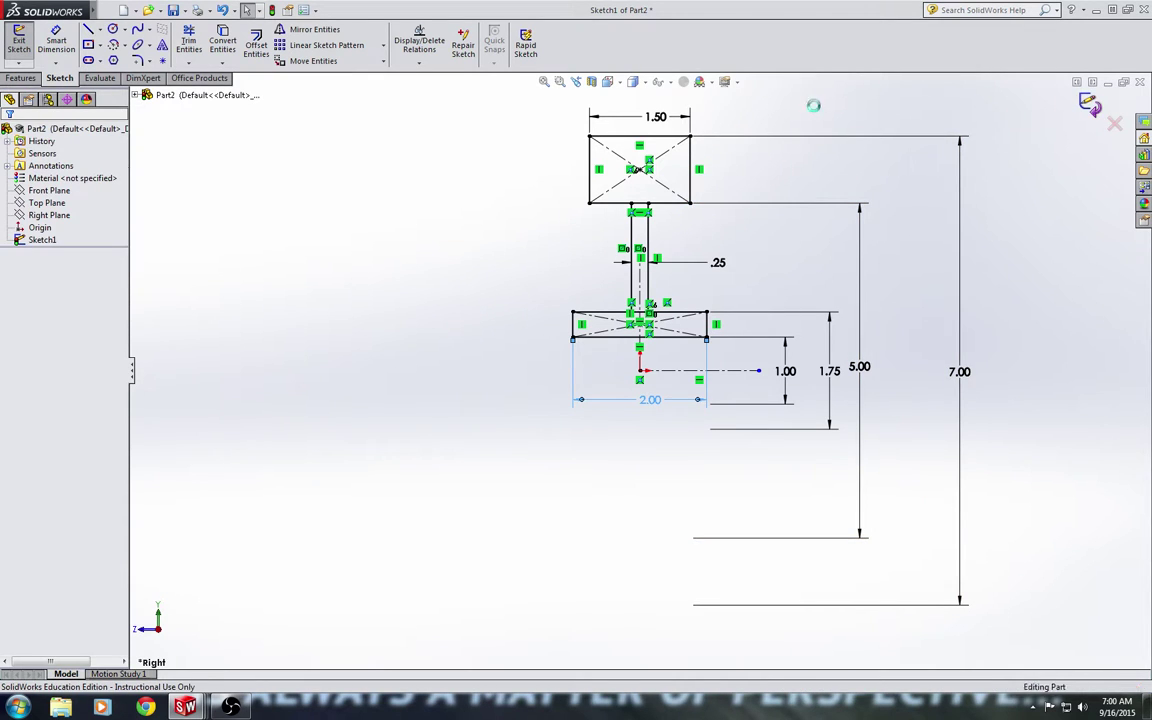
Step: Start a 360° Revolved Boss/Base about the horizontal centerline with the Thin Feature option turned off
left_click(19, 79)
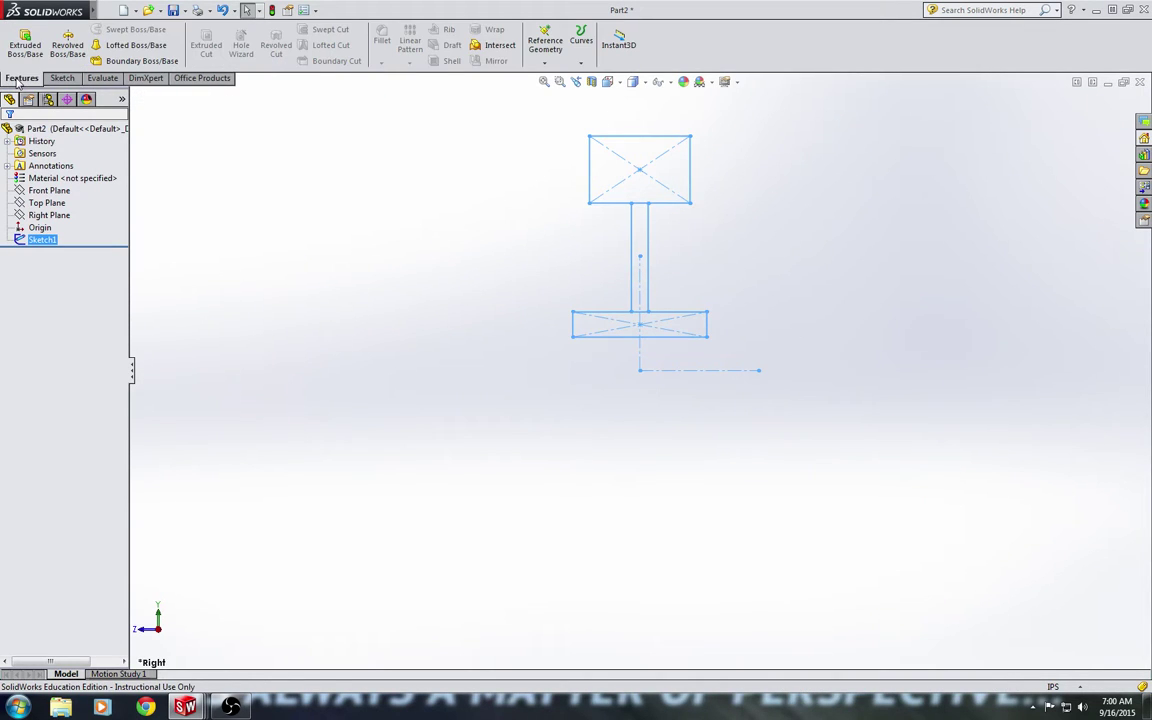
left_click(69, 47)
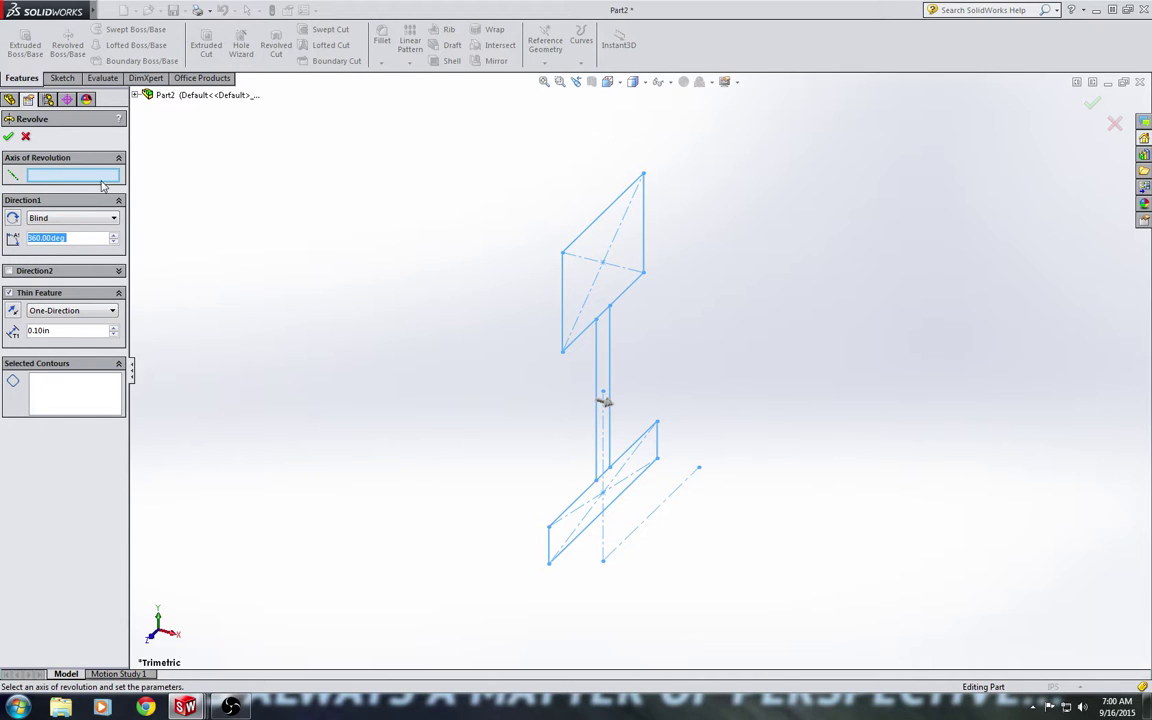
left_click(91, 179)
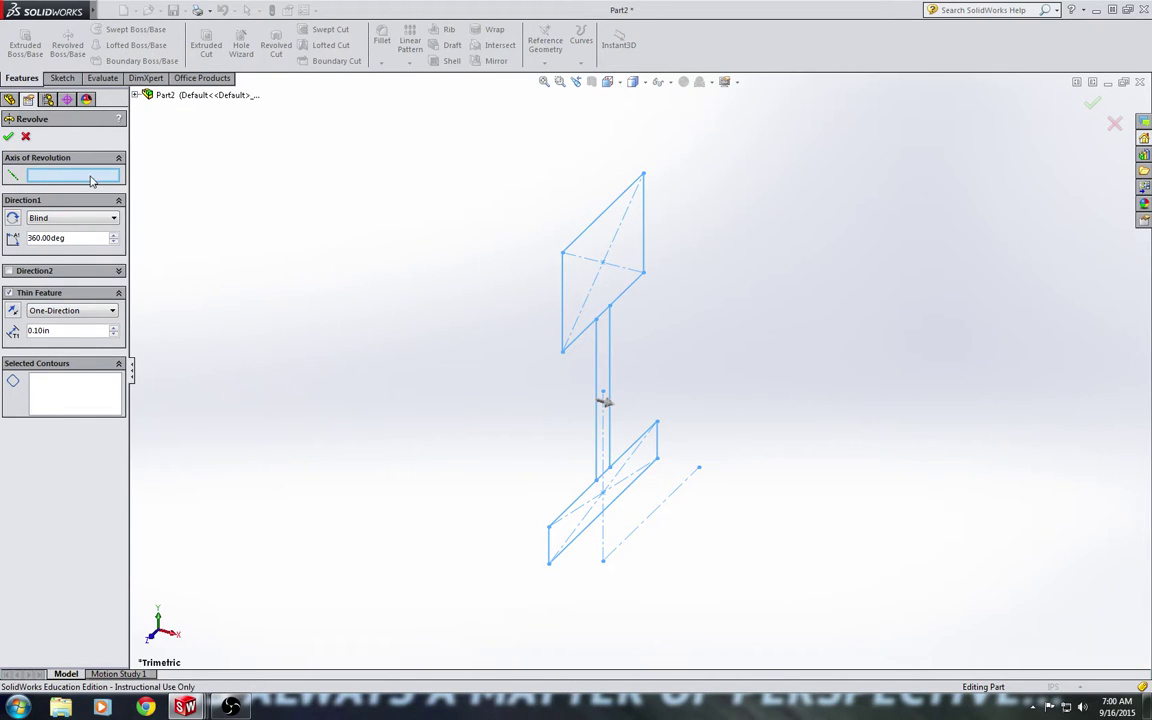
left_click(660, 515)
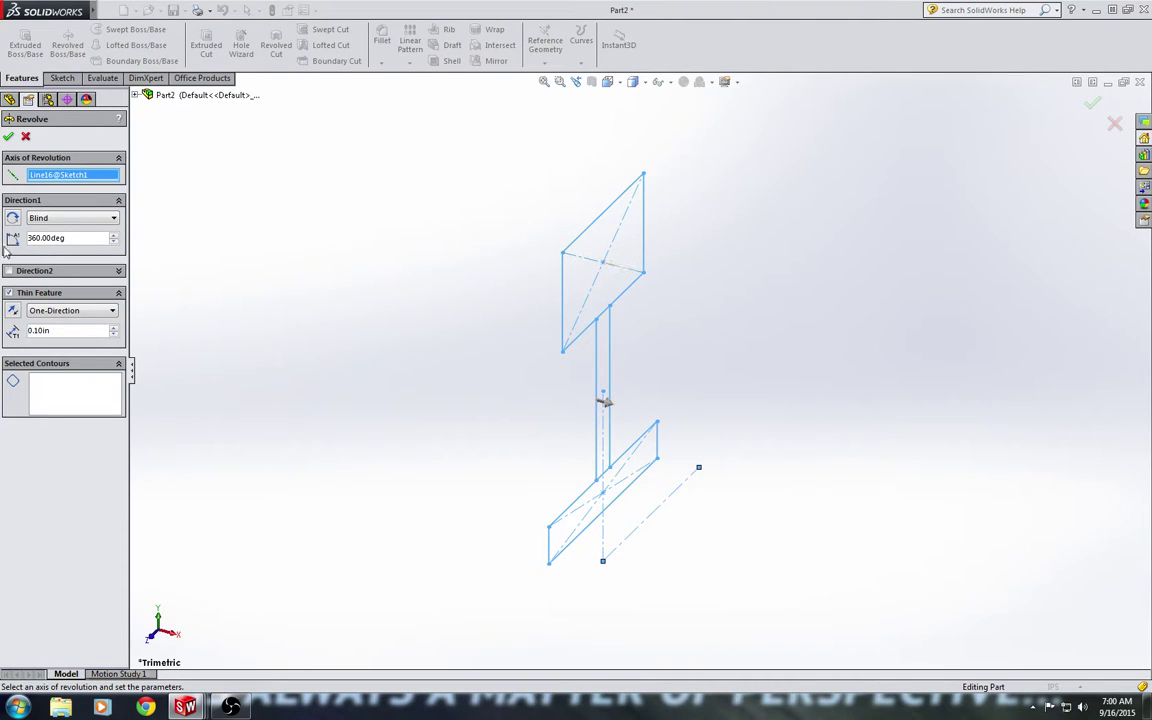
left_click(9, 293)
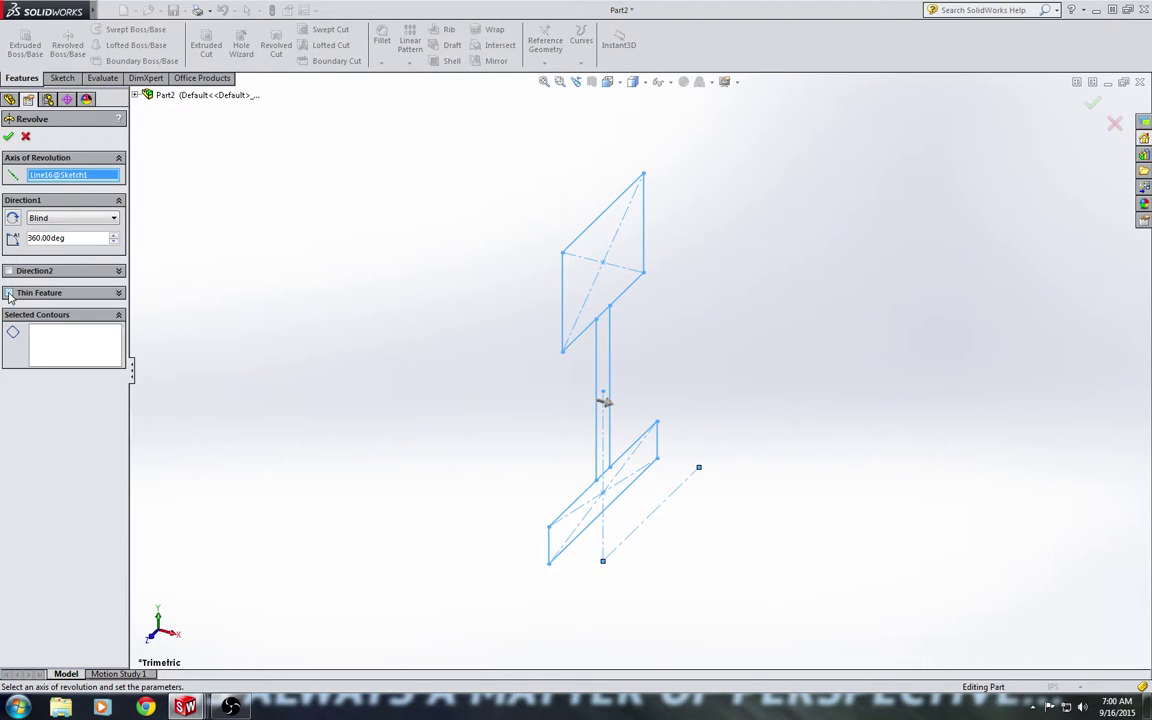
Step: Choose the upper rectangle, connecting web and lower rectangle as the contours to revolve, and complete the revolve
left_click(62, 344)
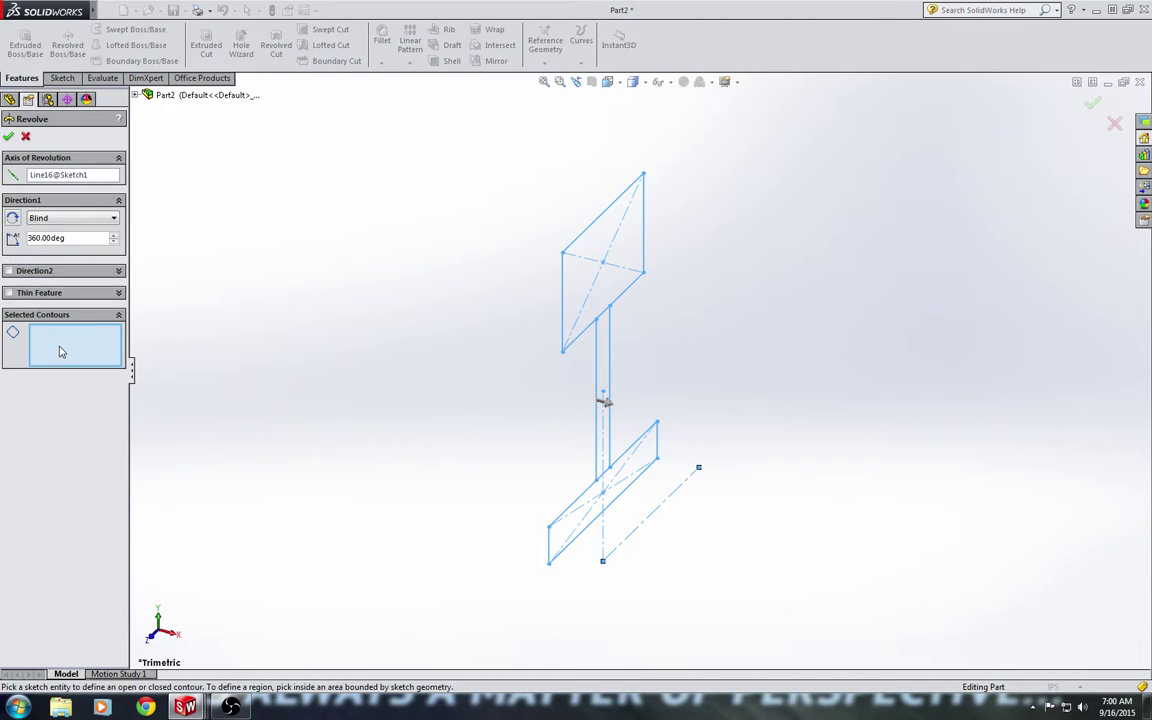
left_click(590, 296)
left_click(604, 345)
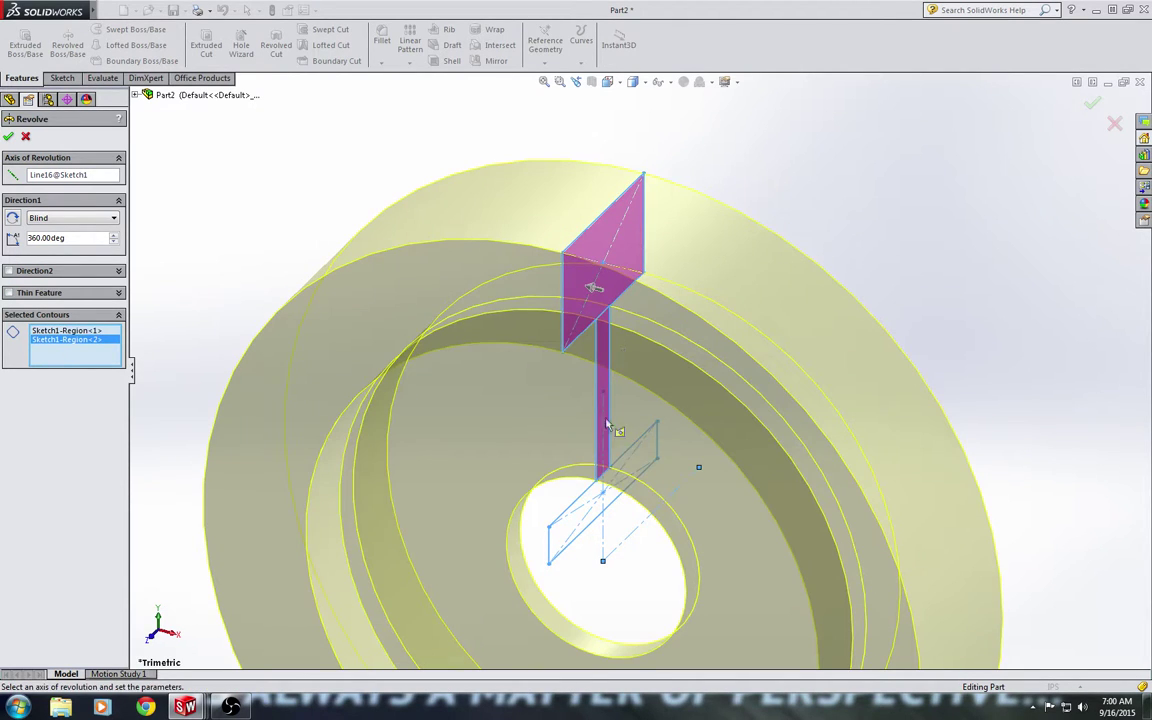
left_click(570, 534)
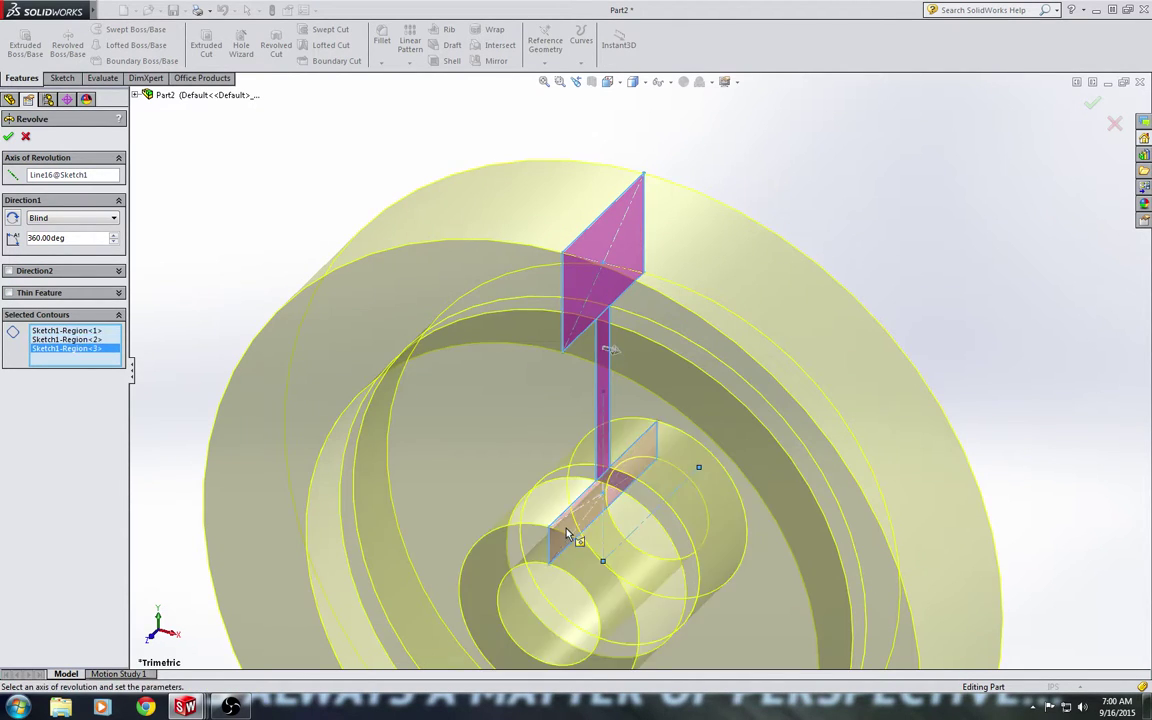
left_click(1093, 101)
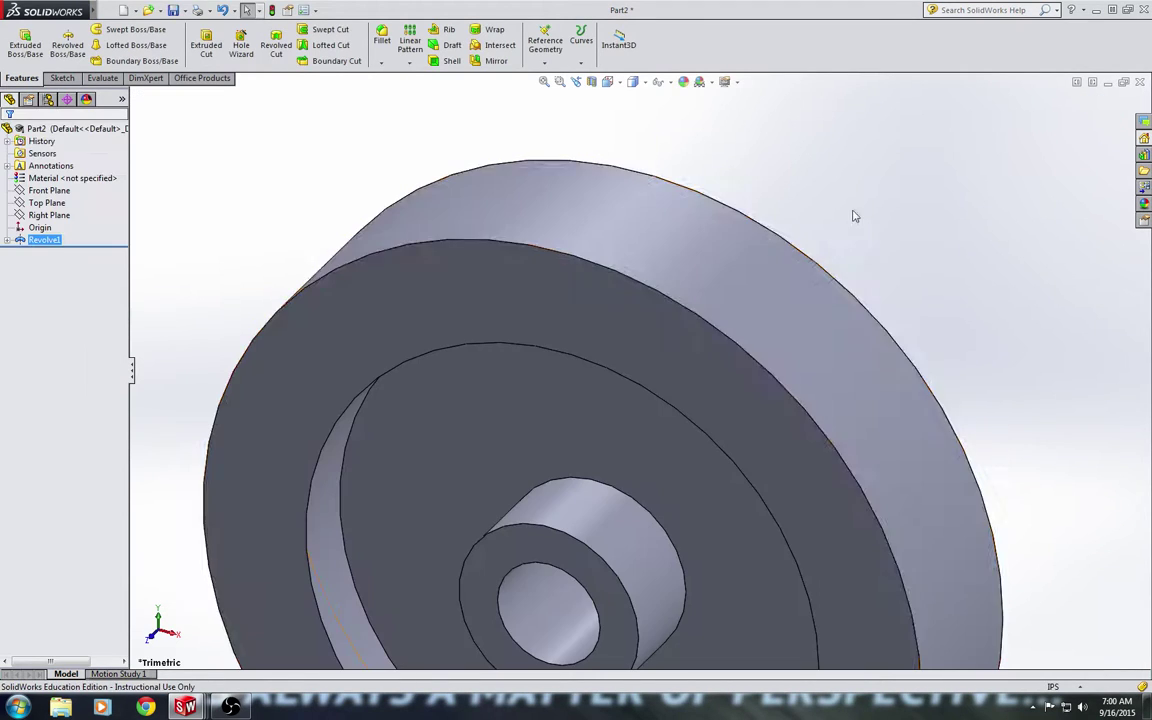
Step: View the whole revolved pulley in the trimetric and Right orientations
left_click(607, 81)
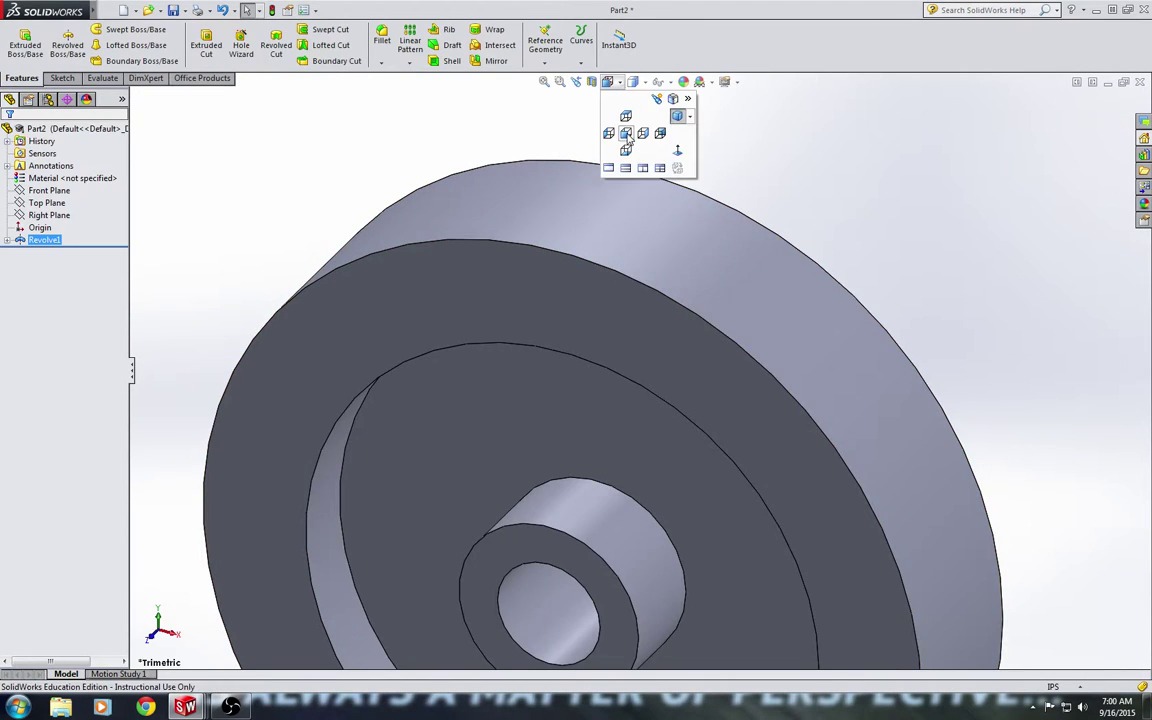
left_click(677, 116)
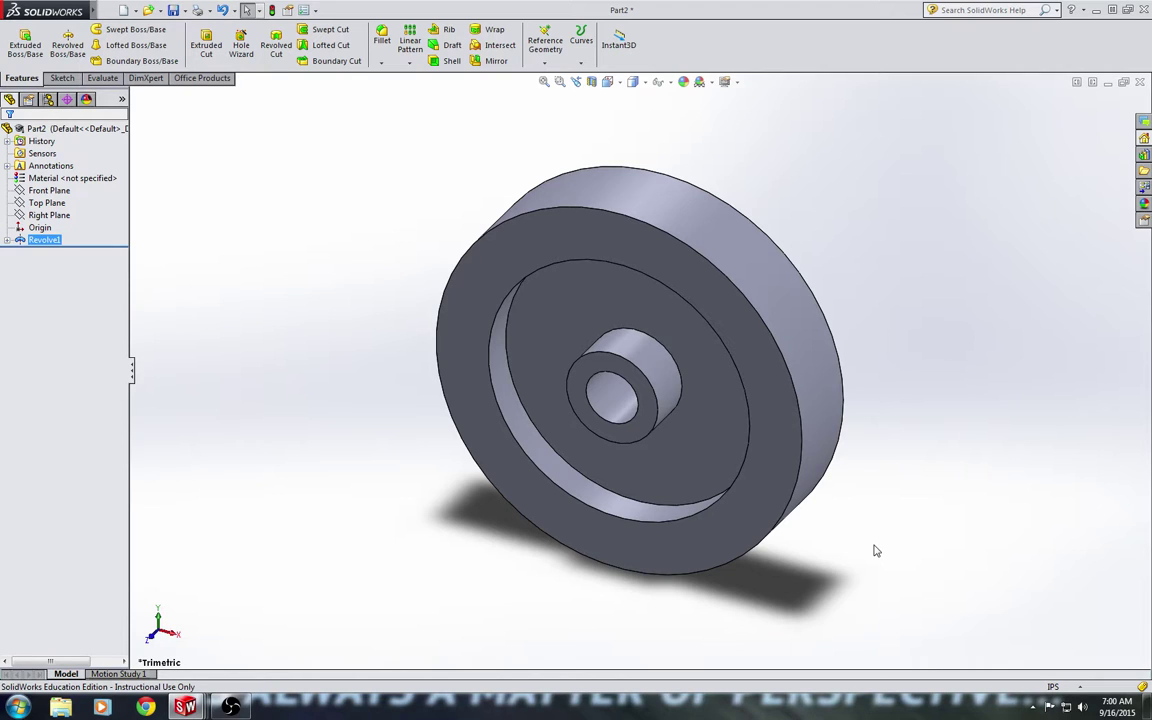
left_click(620, 87)
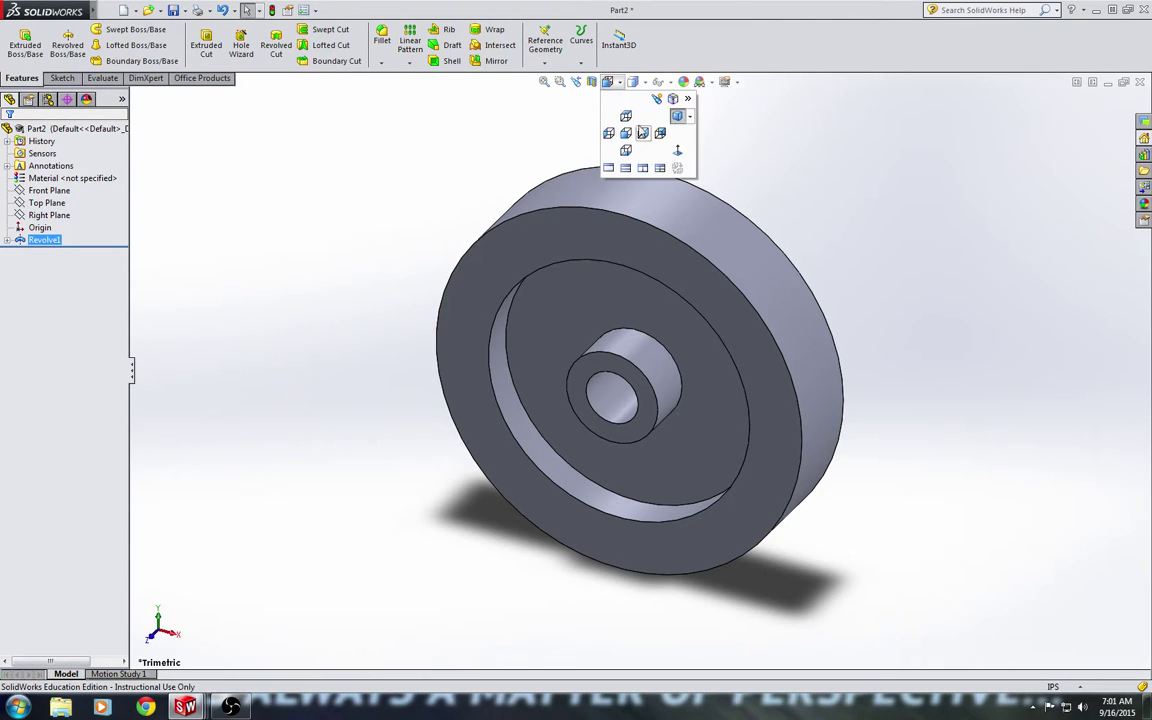
left_click(575, 118)
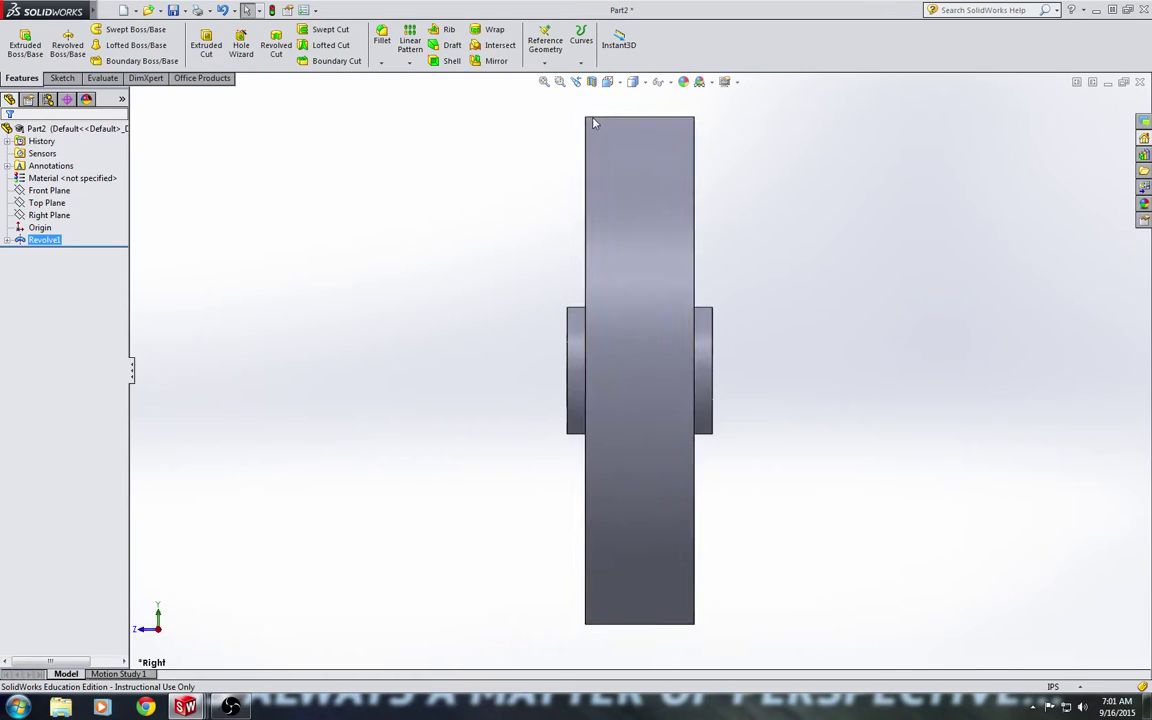
Step: Start a sketch on the Right Plane and draw a horizontal construction centerline about 2.3 in long outward from the origin
left_click(62, 78)
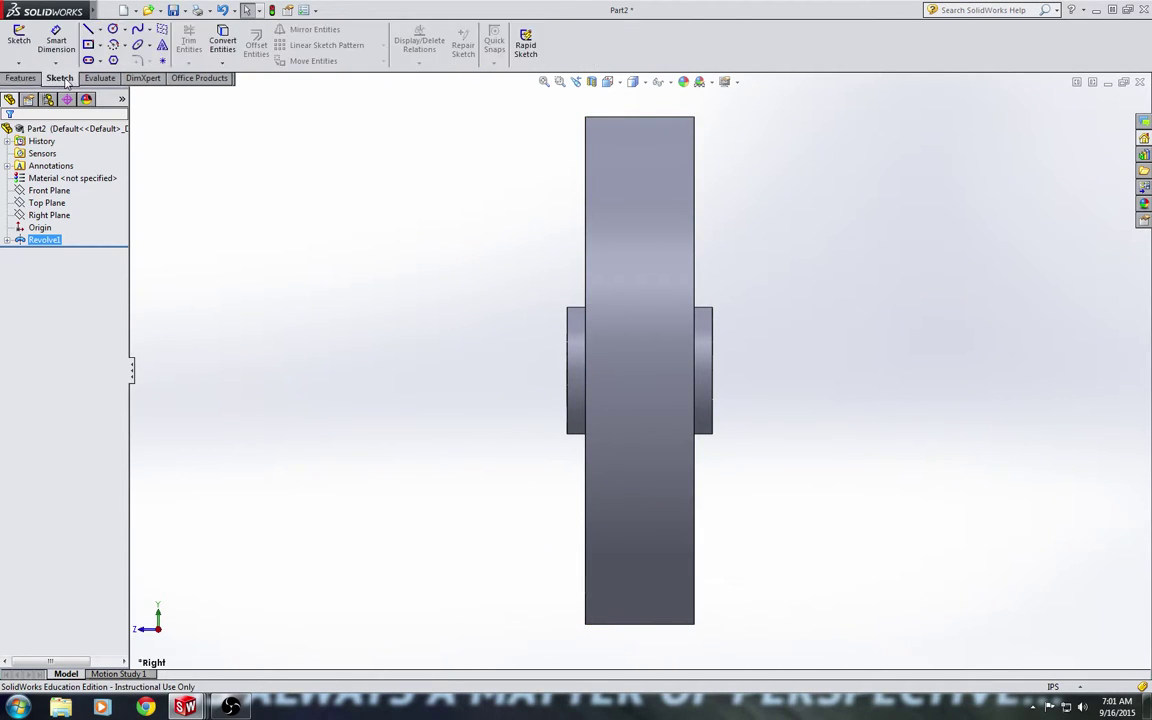
left_click(100, 29)
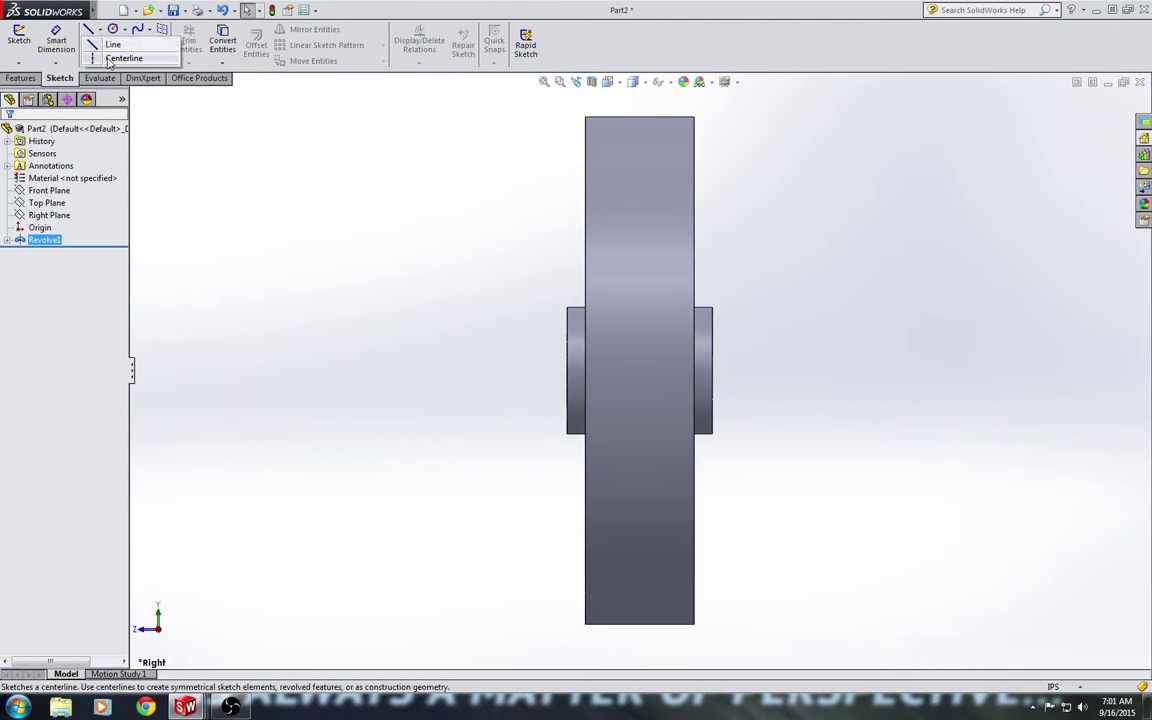
left_click(118, 58)
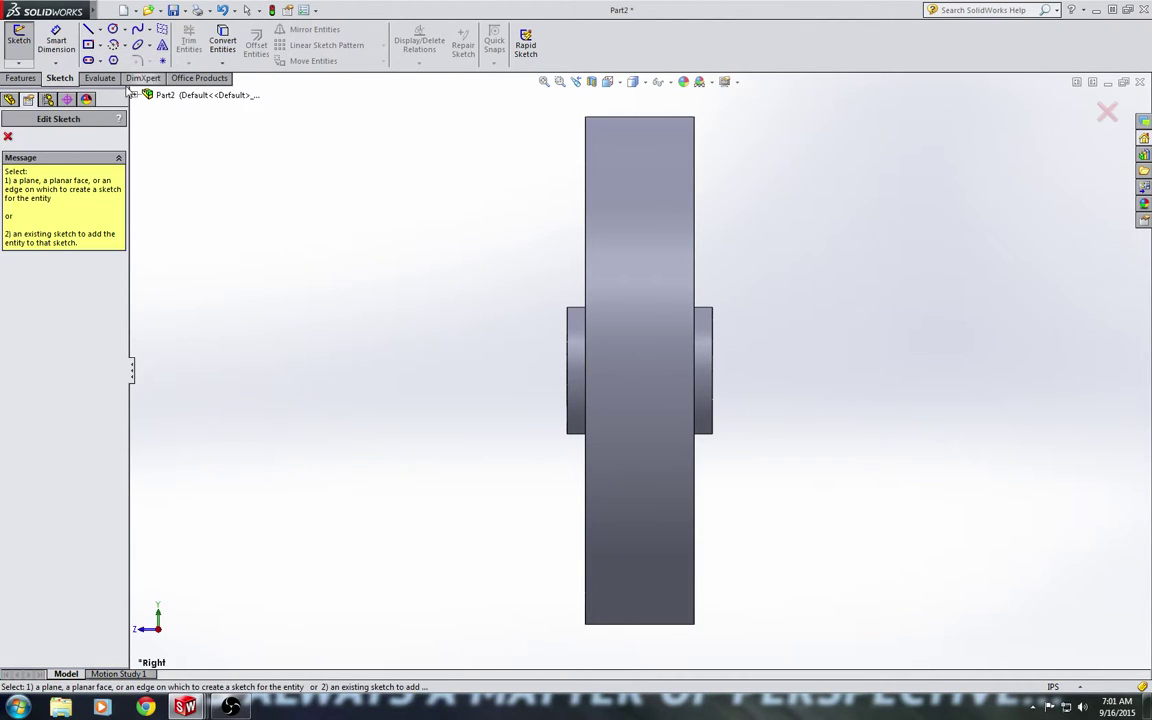
left_click(135, 96)
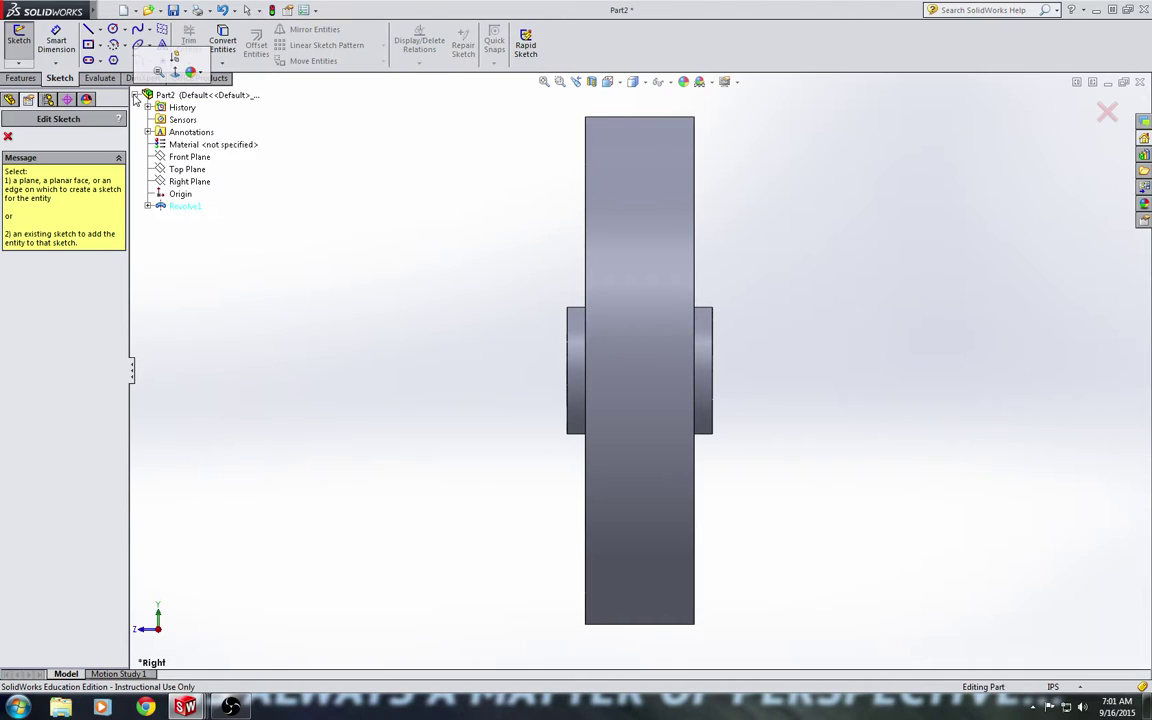
left_click(135, 96)
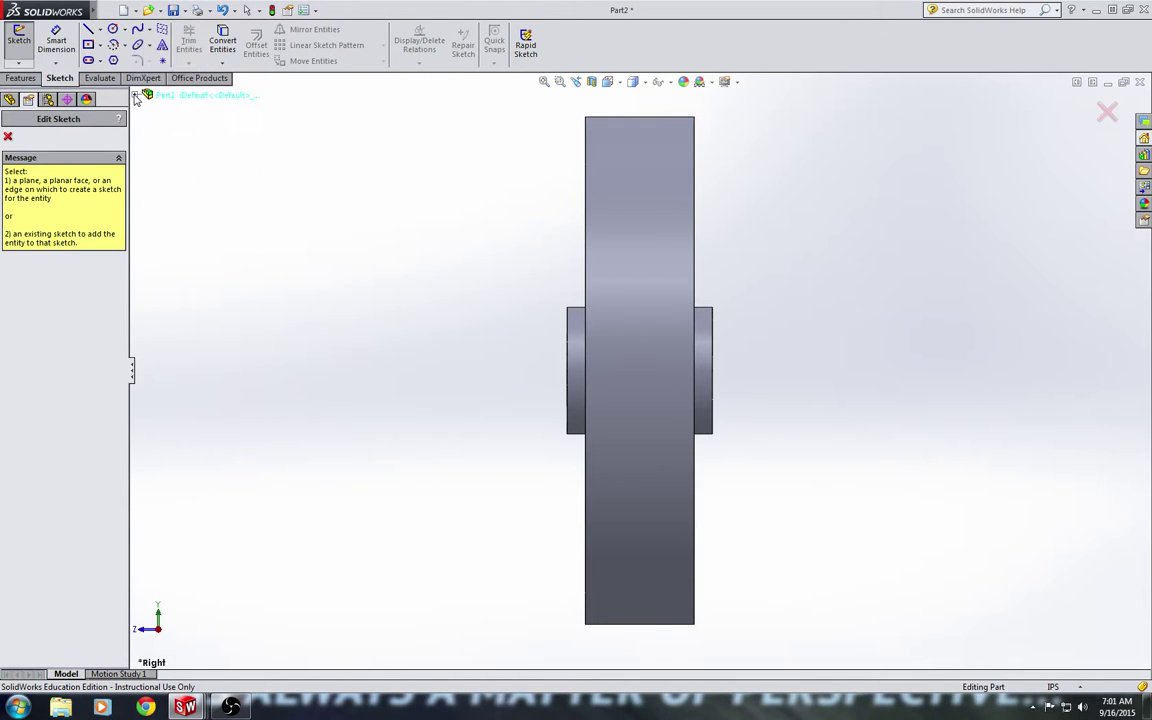
left_click(135, 96)
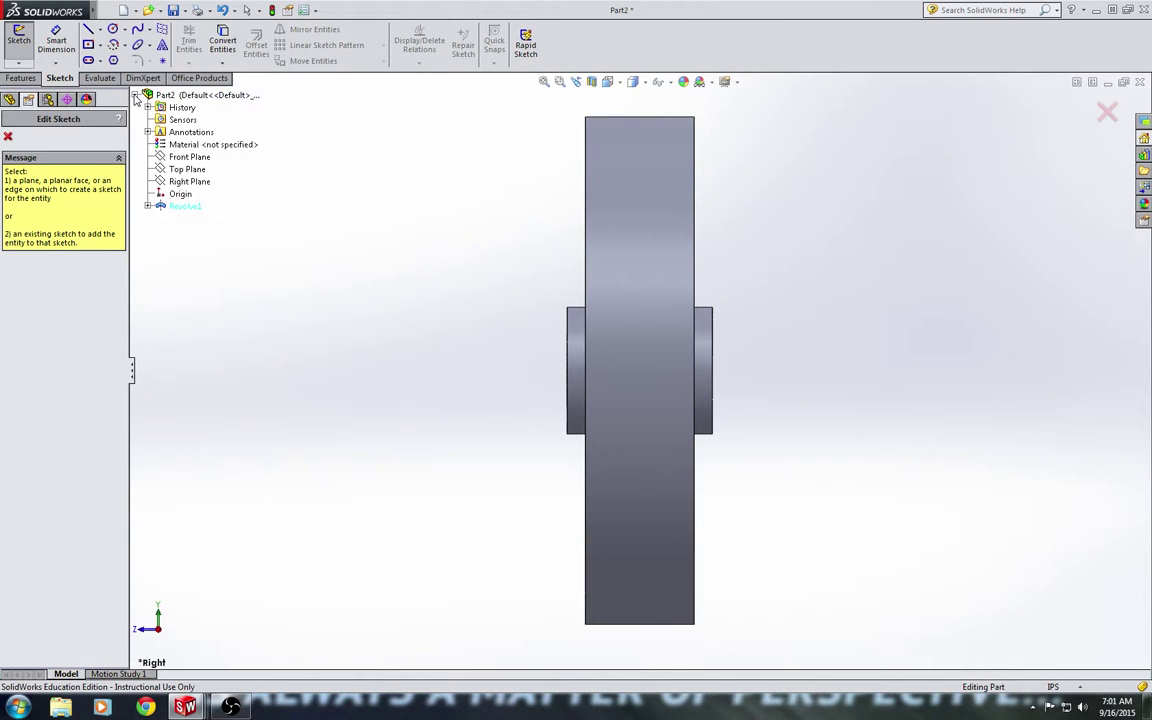
left_click(185, 181)
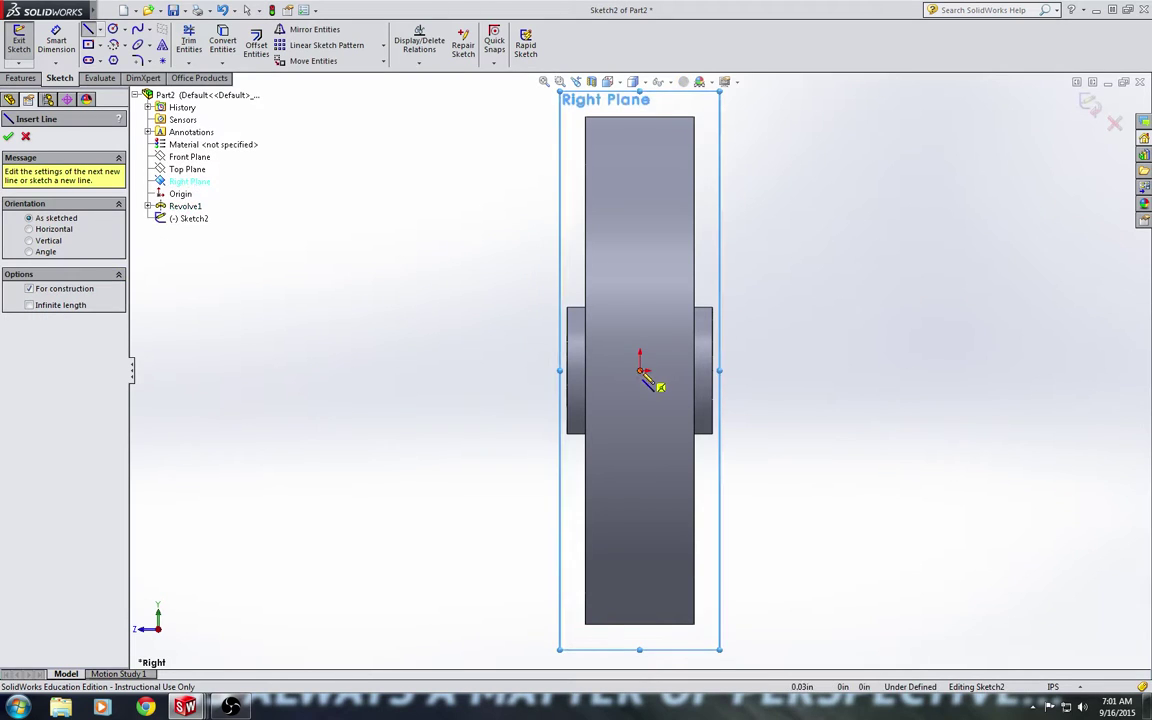
mouse_move(652, 376)
left_mouse_down()
mouse_move(818, 383)
mouse_move(806, 375)
left_mouse_up()
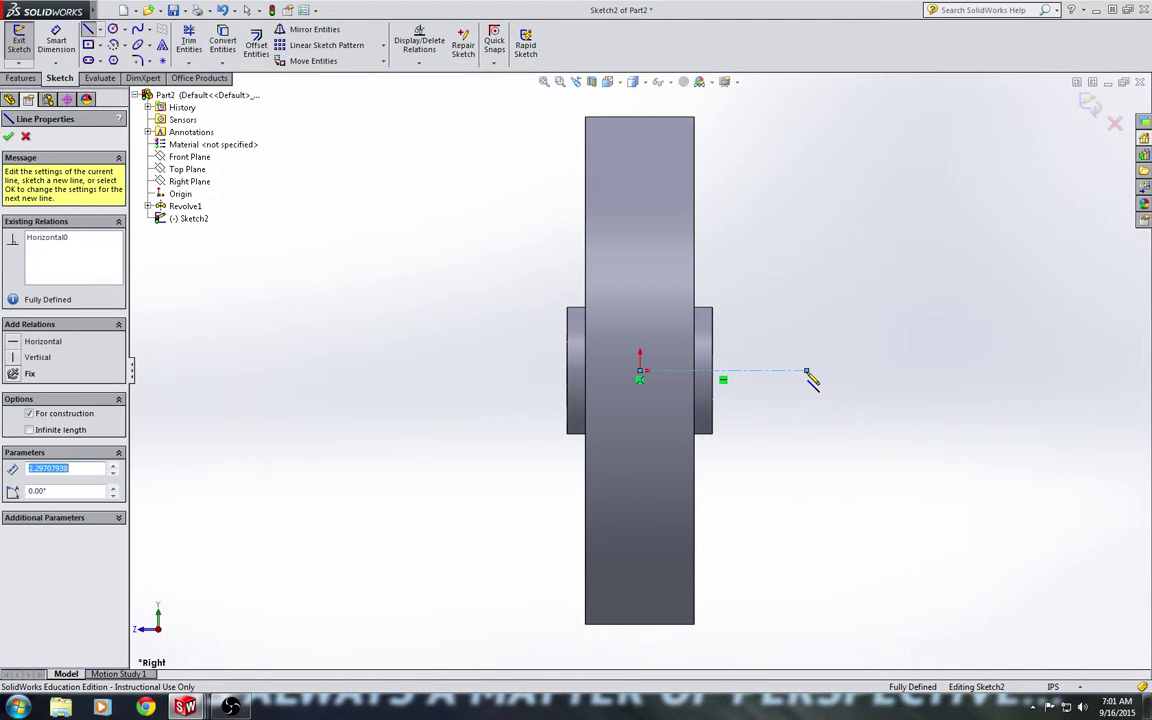
Step: Sketch a closed trapezoidal groove profile narrowing inward from the rim's upper edge, about 0.58 in wide at its base and 0.56 in deep
left_click(88, 29)
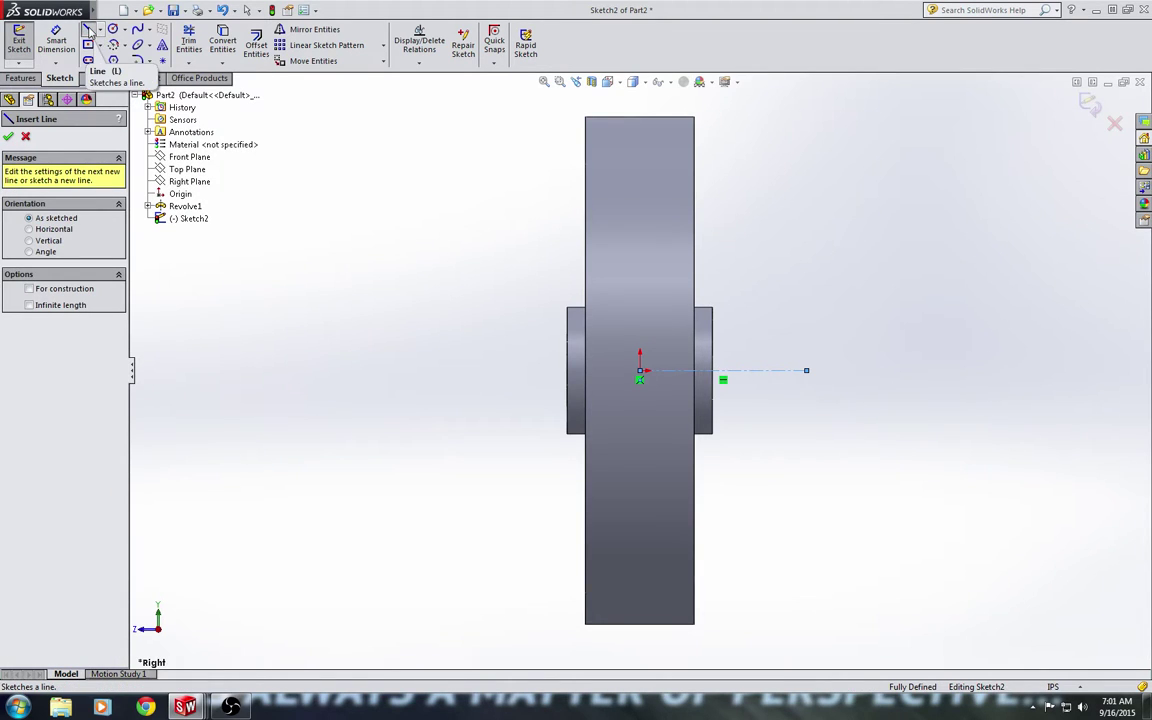
left_click(607, 117)
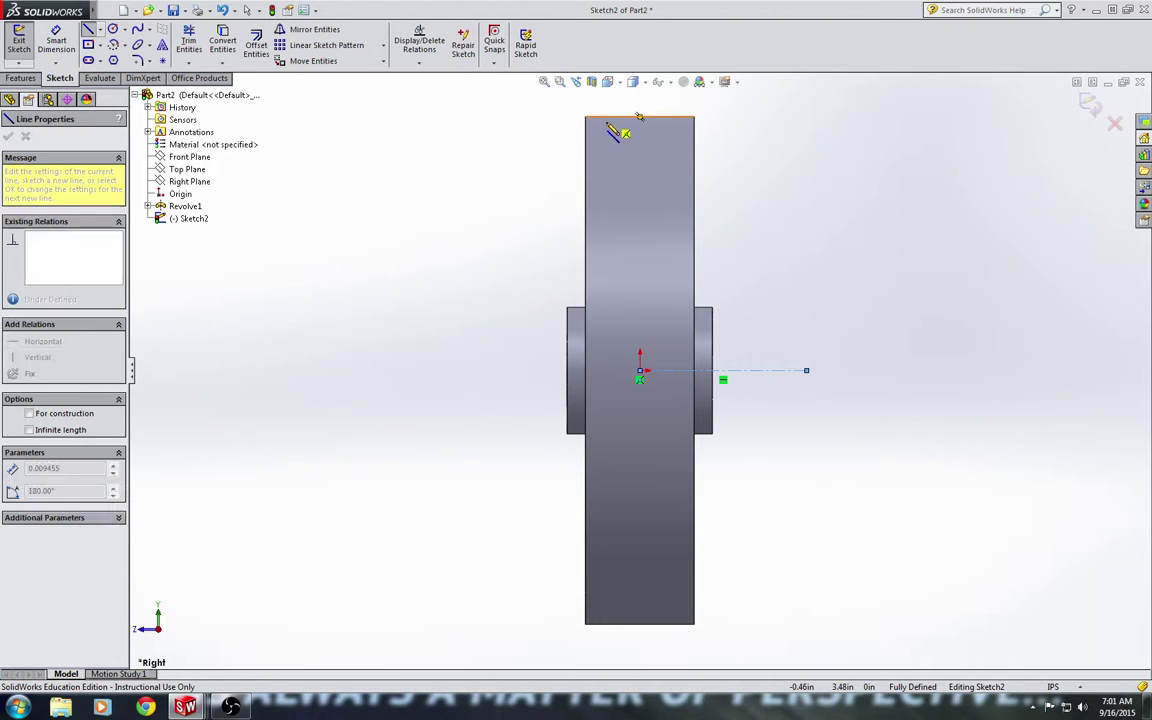
left_click(661, 157)
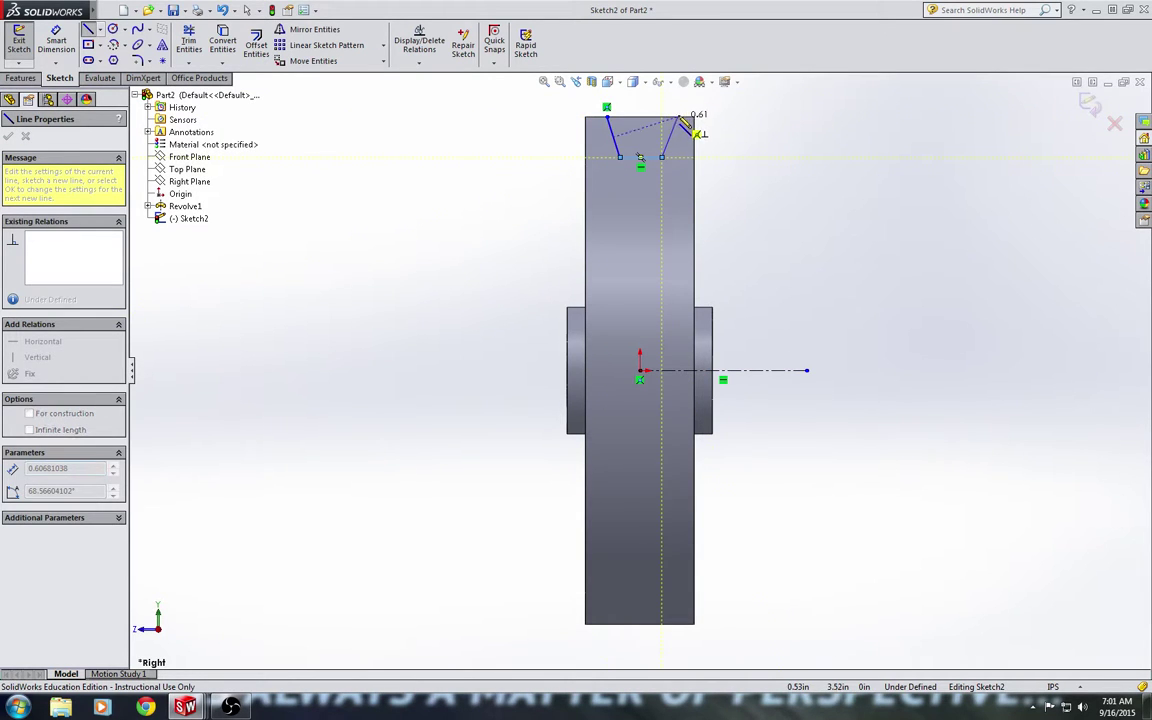
left_click(681, 119)
left_click(607, 117)
key("Escape")
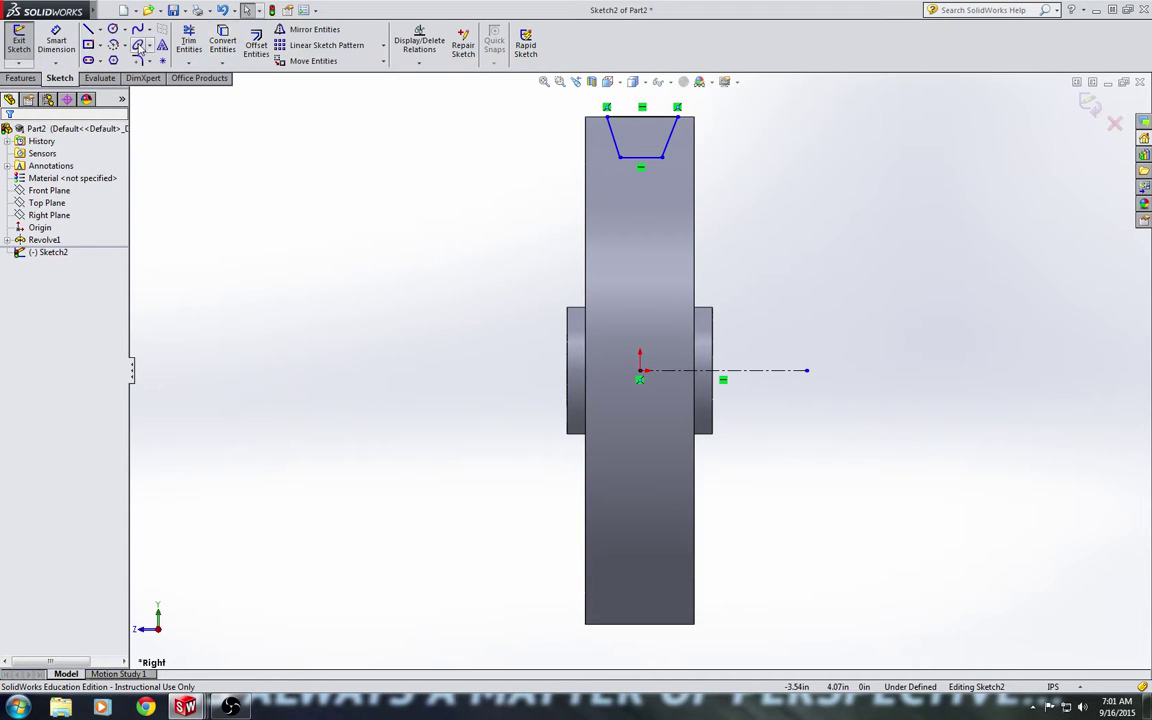
Step: Draw a vertical centerline from the origin up through the groove profile to just above the rim
left_click(99, 29)
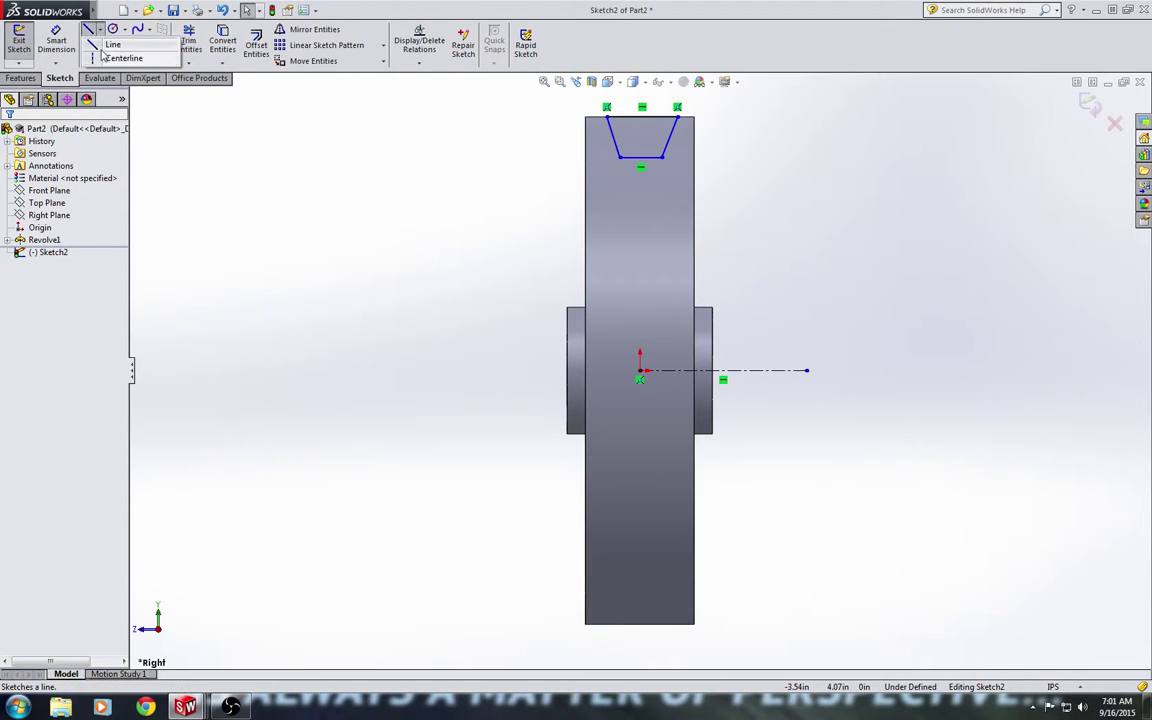
left_click(118, 58)
left_click(640, 371)
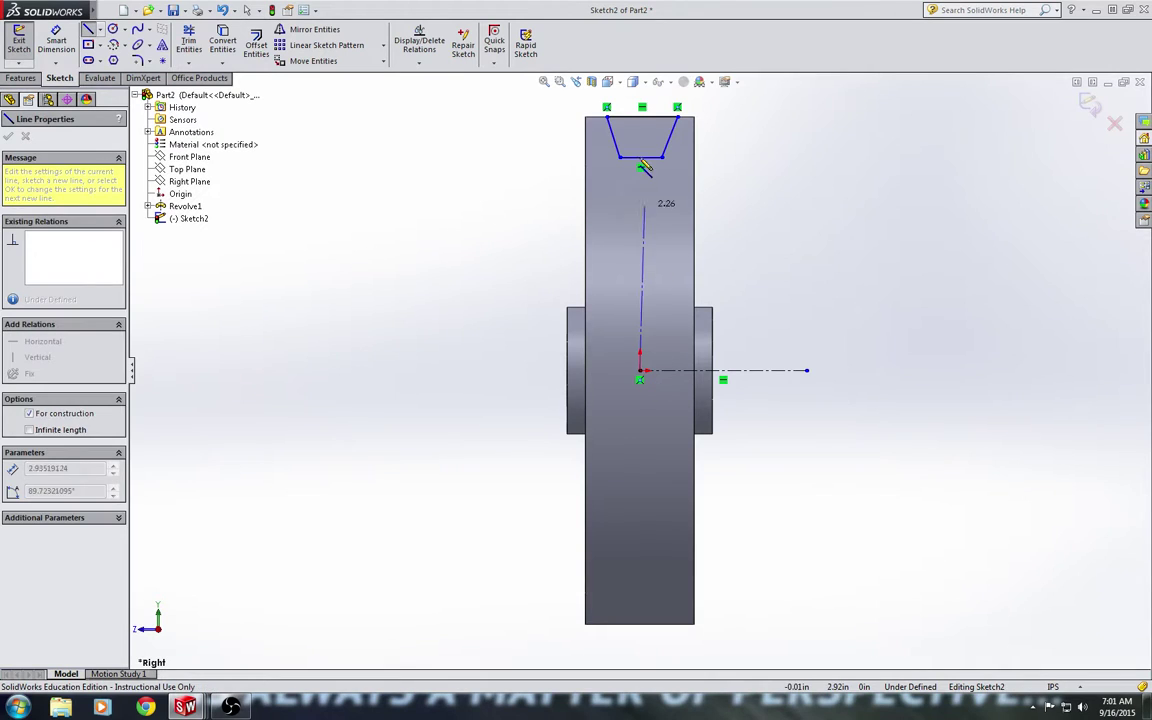
left_click(641, 96)
key("Escape")
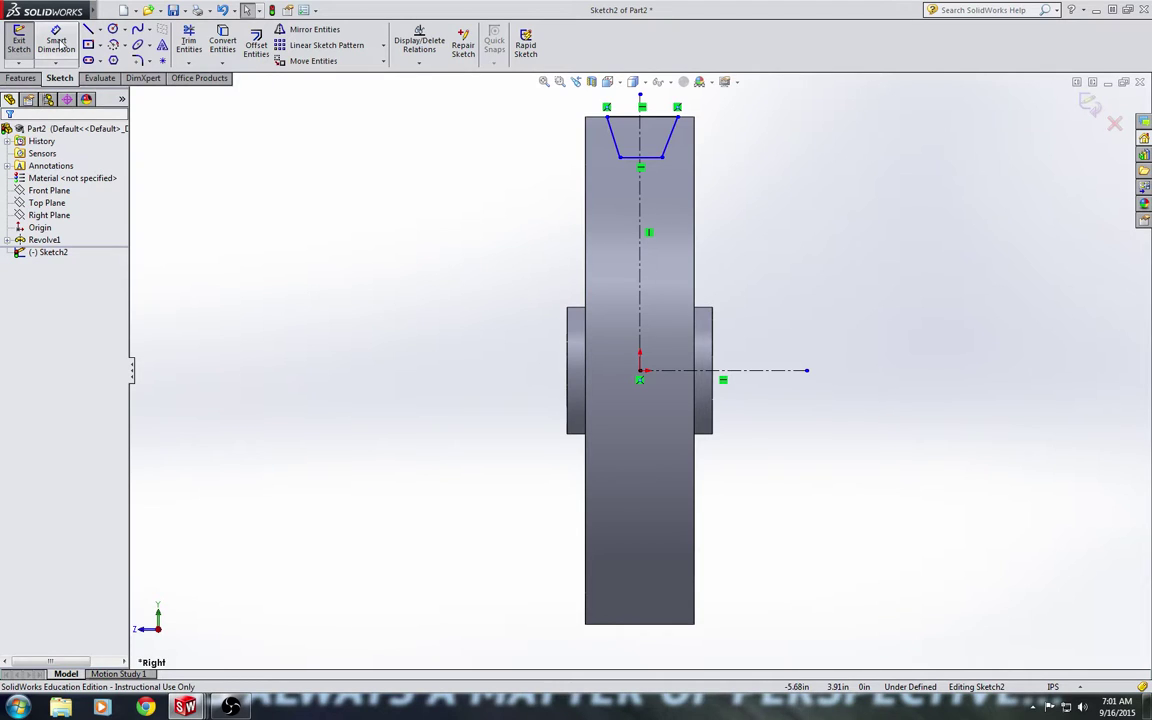
Step: Dimension the groove profile's short base line to 0.5 in
left_click(57, 44)
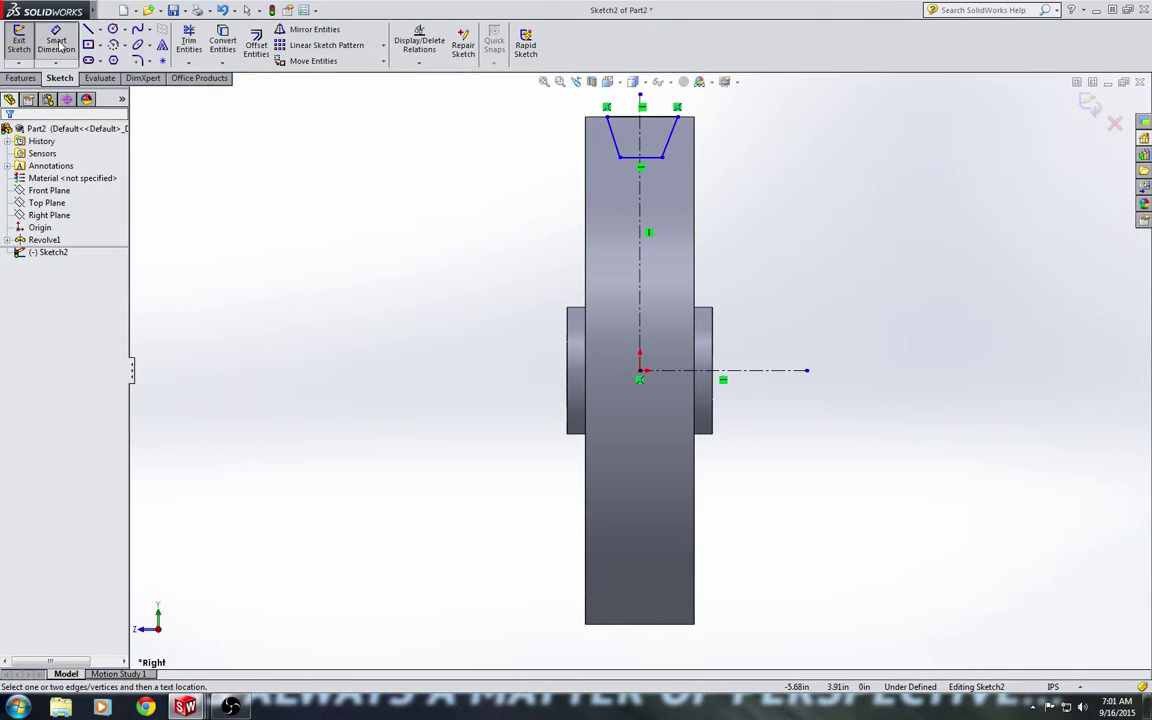
left_click(653, 163)
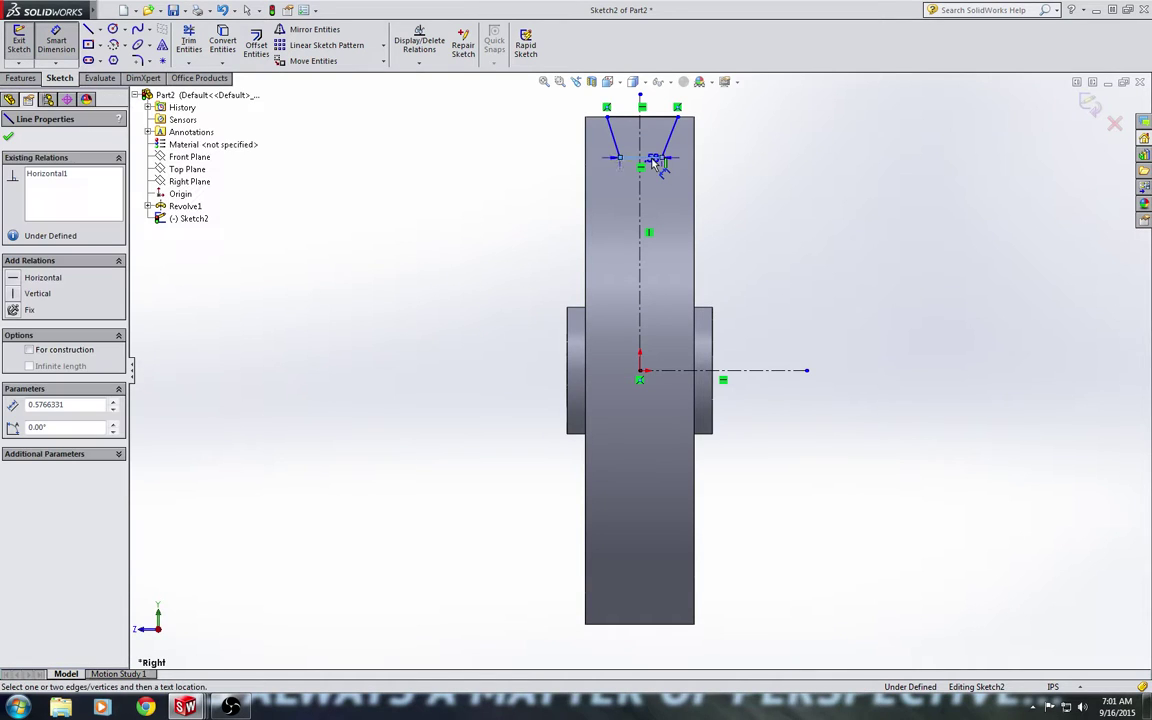
left_click(489, 206)
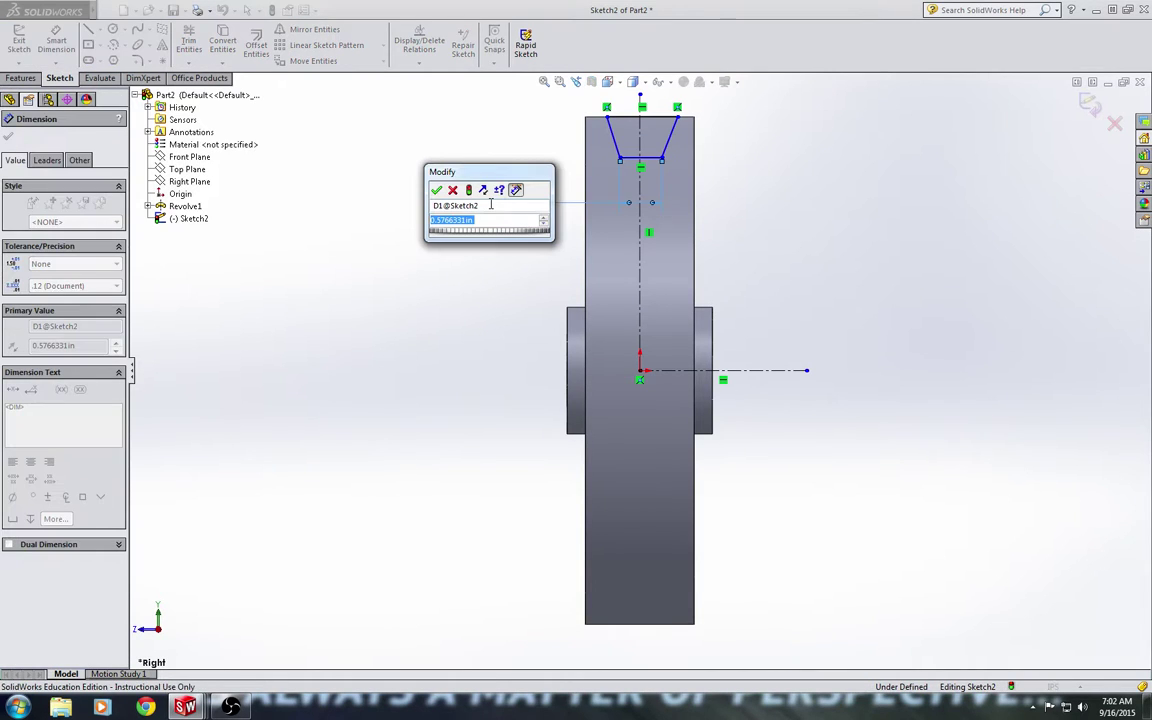
type(".5")
key("Return")
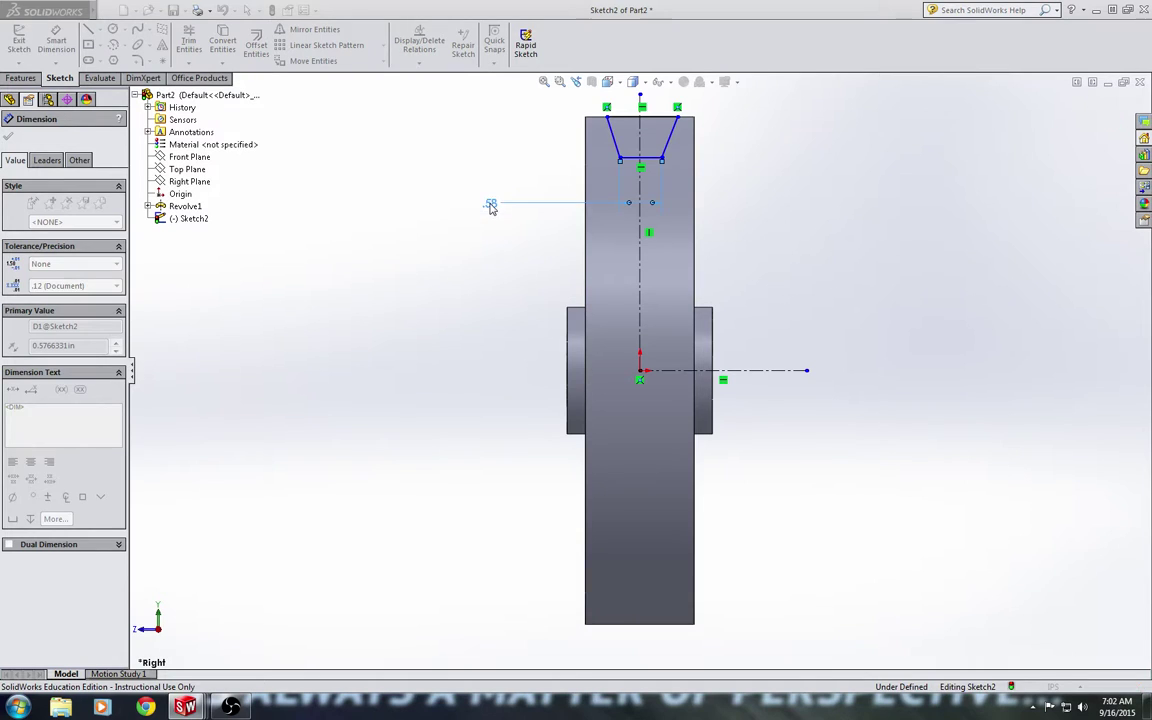
Step: Dimension the groove depth between its base line and the rim's upper edge to 0.5 in
left_click(651, 162)
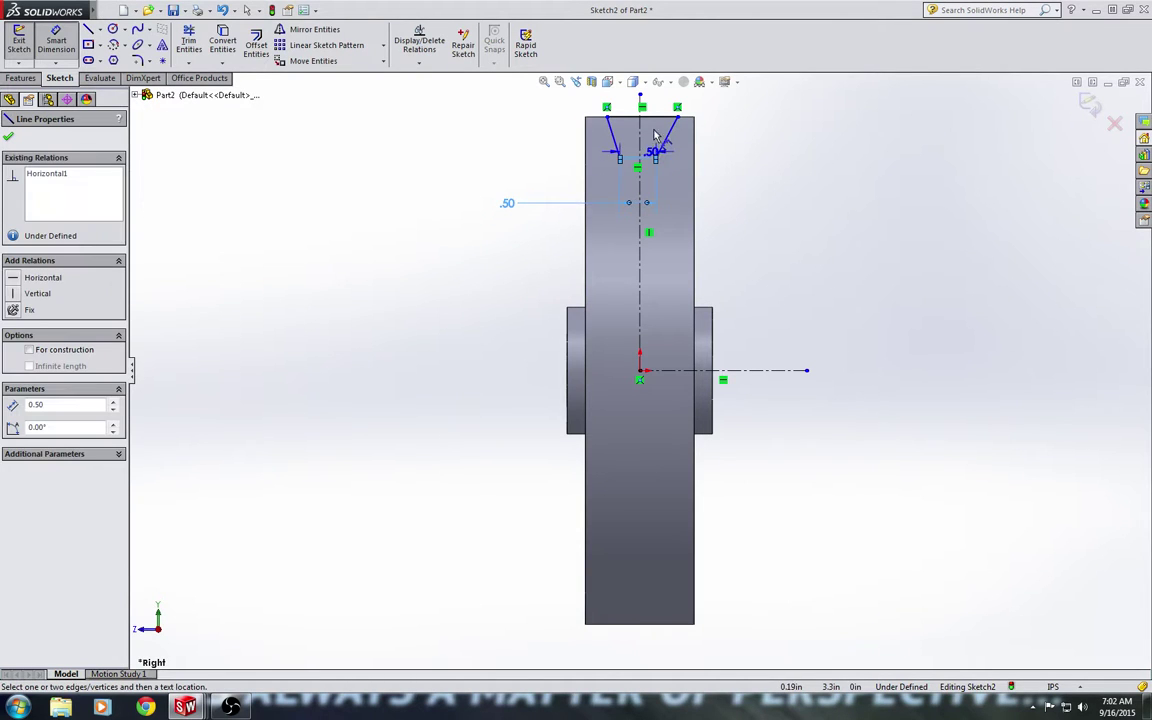
left_click(656, 117)
left_click(718, 137)
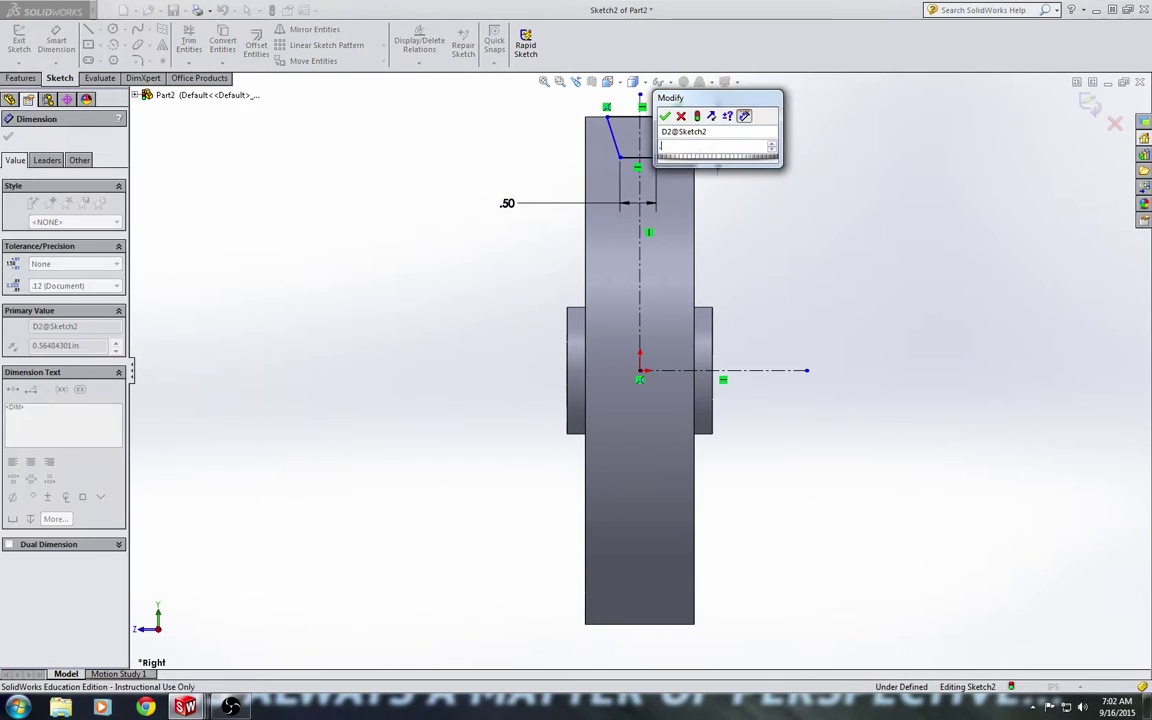
type(".5")
key("Return")
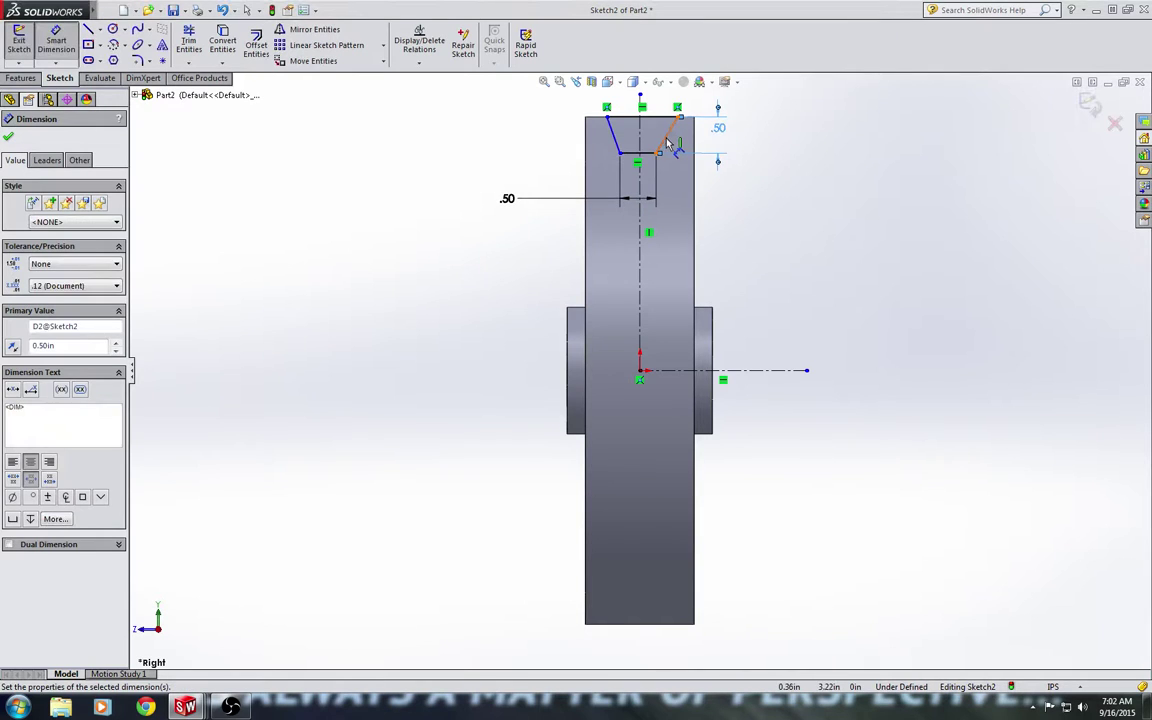
left_click(667, 142)
key("Escape")
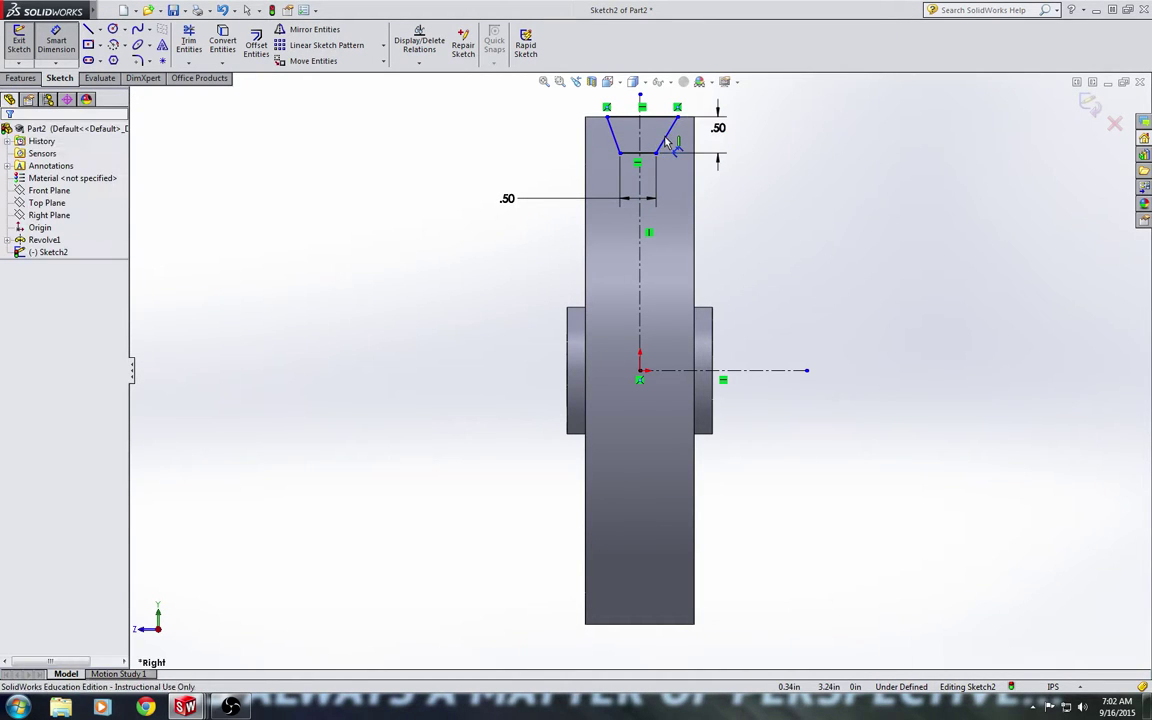
key("Escape")
Step: Make the two slanted groove sides symmetric about the vertical centerline
mouse_move(662, 143)
left_mouse_down()
mouse_move(640, 152)
mouse_move(670, 154)
mouse_move(664, 145)
left_mouse_up()
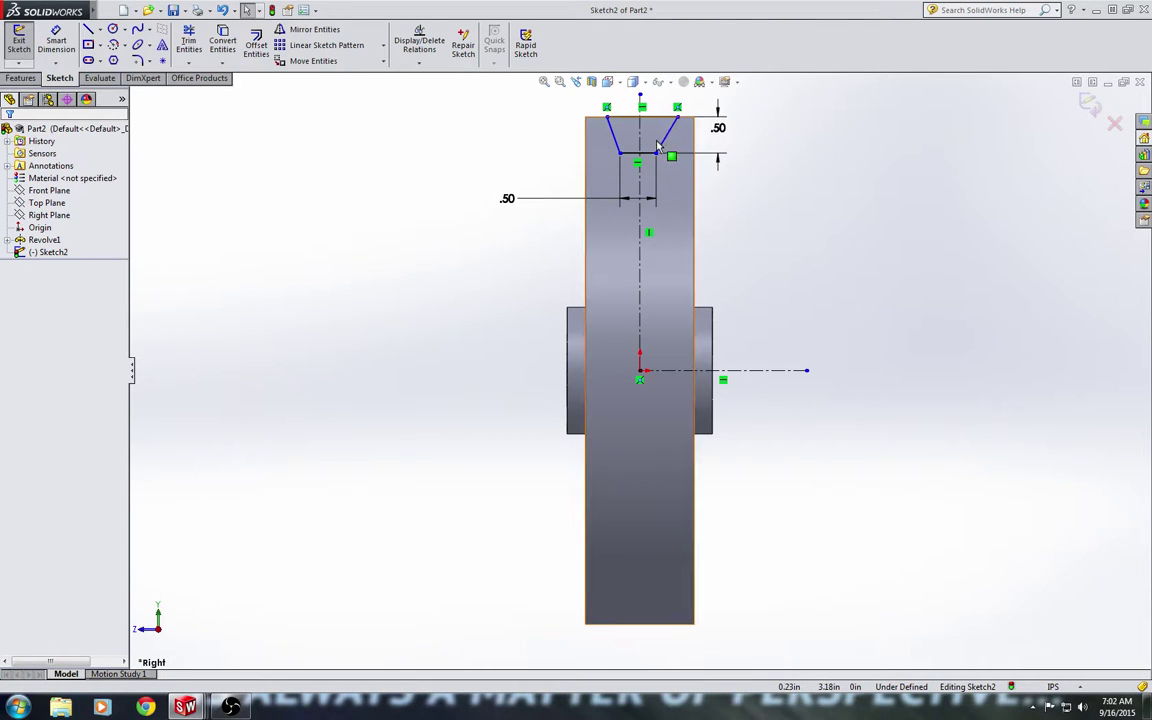
left_click(618, 143)
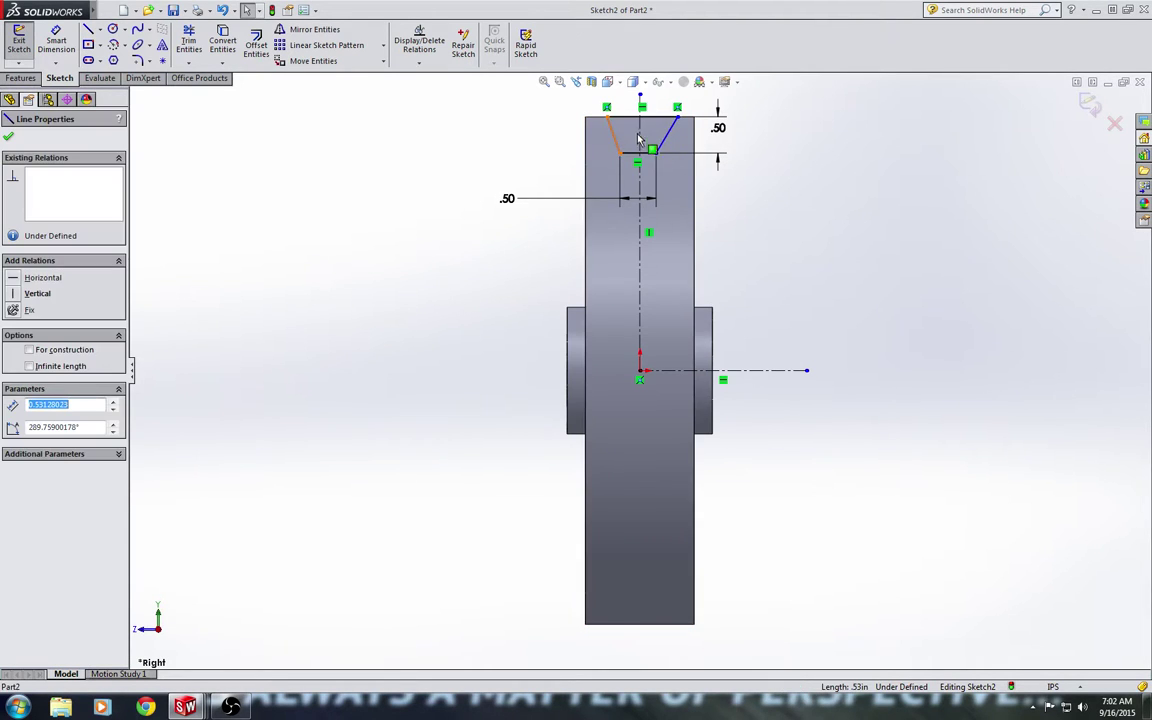
left_click(641, 137, "ctrl")
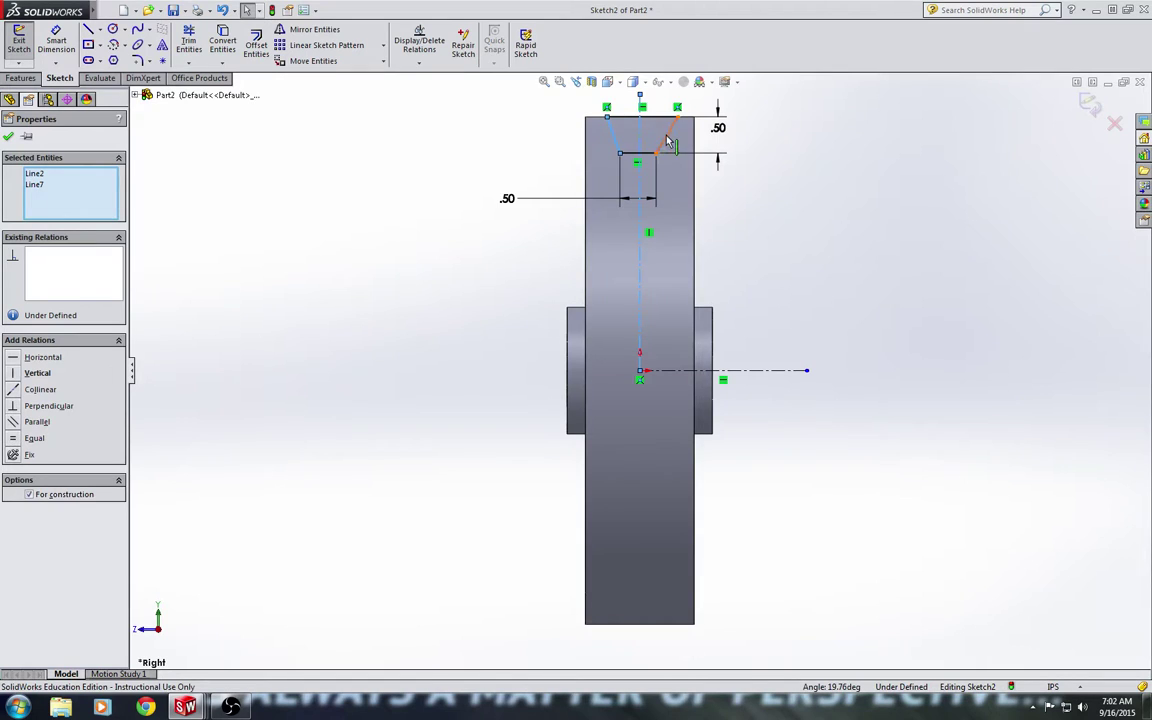
left_click(668, 141, "ctrl")
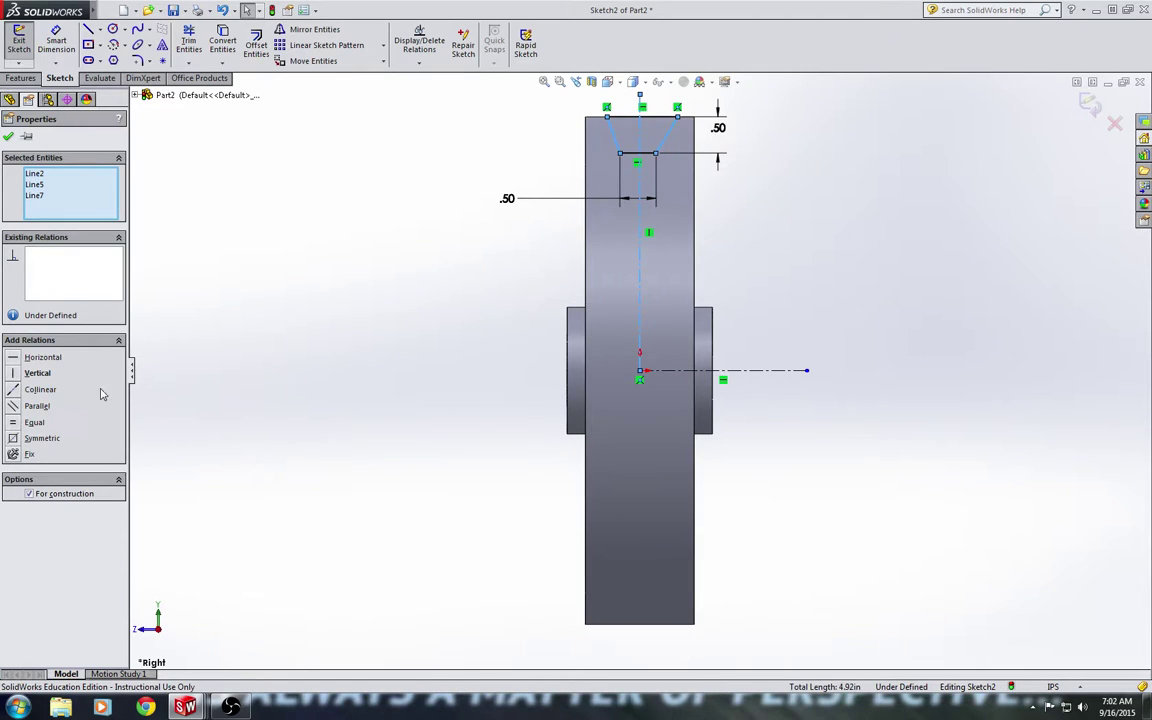
left_click(14, 439)
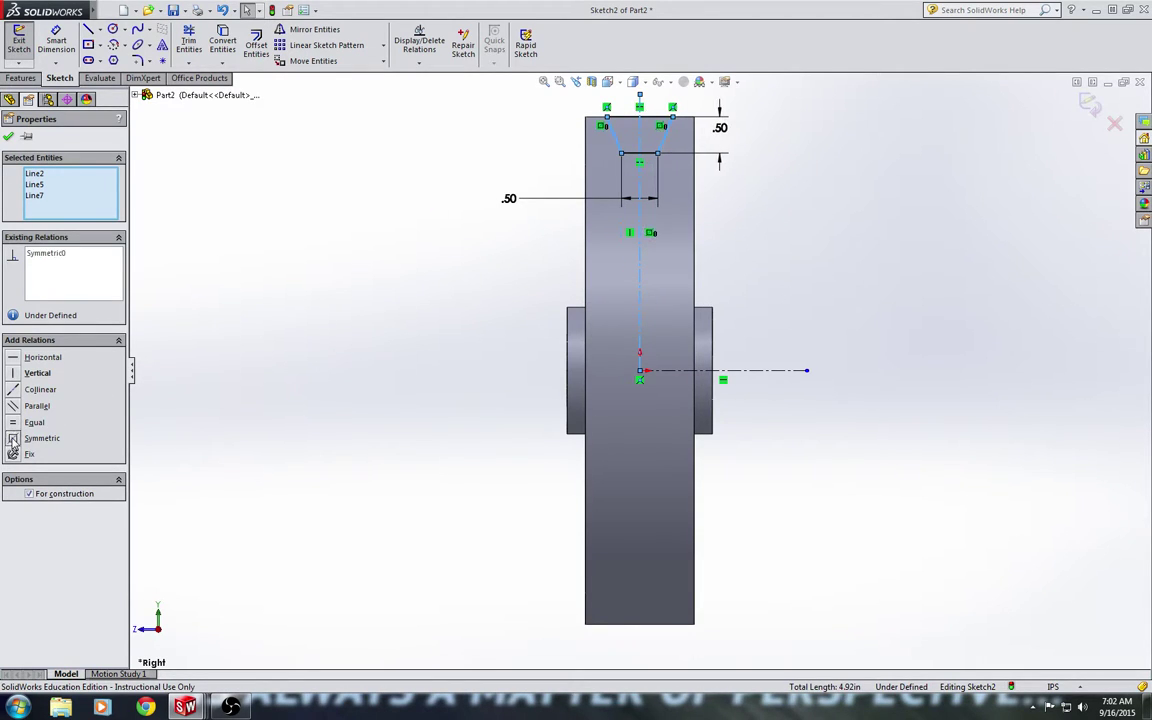
left_click(348, 300)
Step: Dimension the included angle between the two slanted groove sides to 40°
left_click(56, 42)
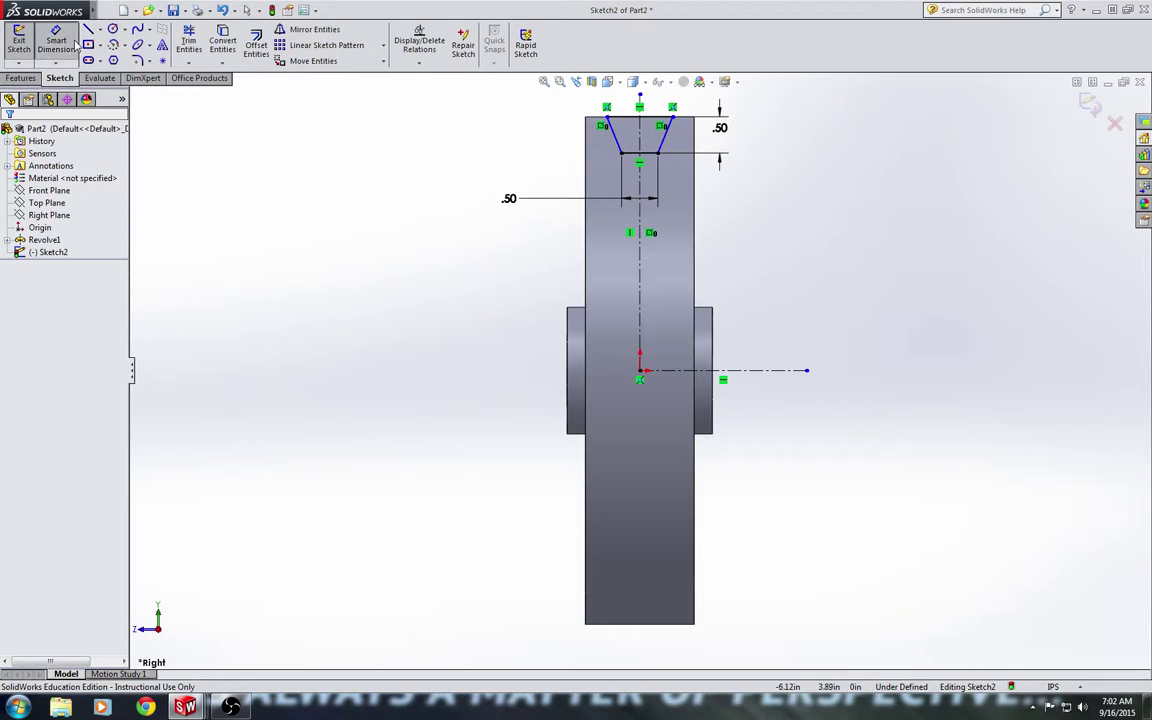
left_click(620, 143)
left_click(665, 136)
left_click(667, 103)
type("470")
key("BackSpace")
key("BackSpace")
type("0")
key("Return")
scroll(684, 232, "up", 3)
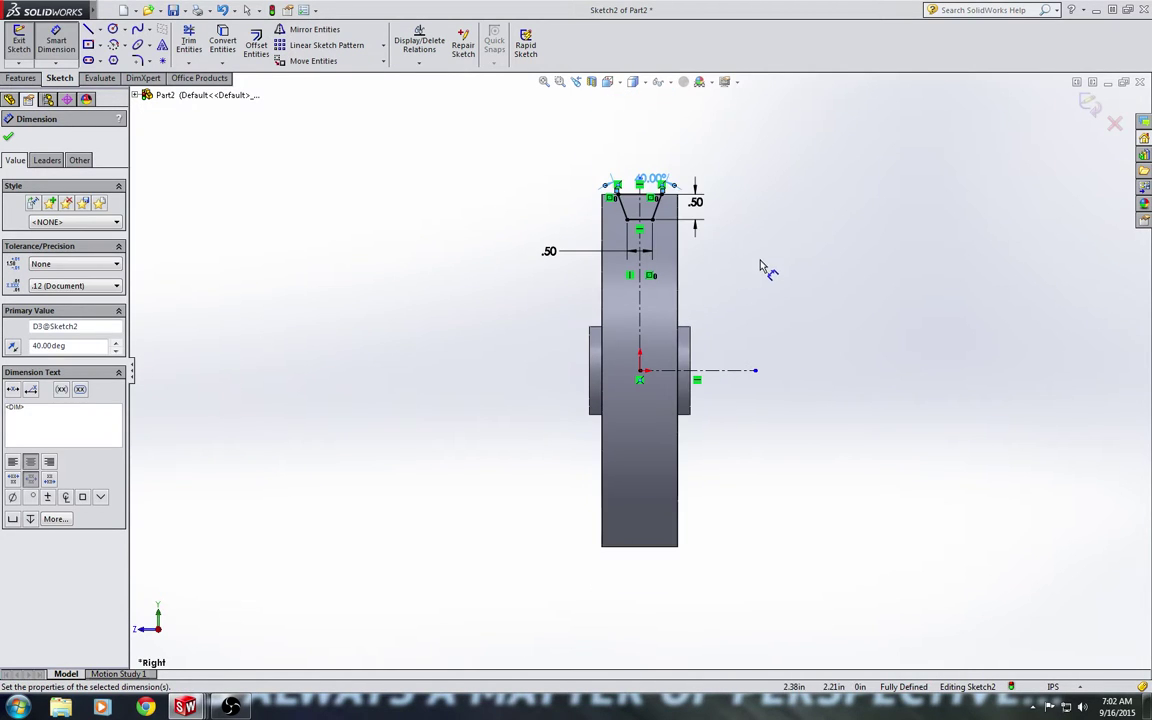
key("Escape")
key("Escape")
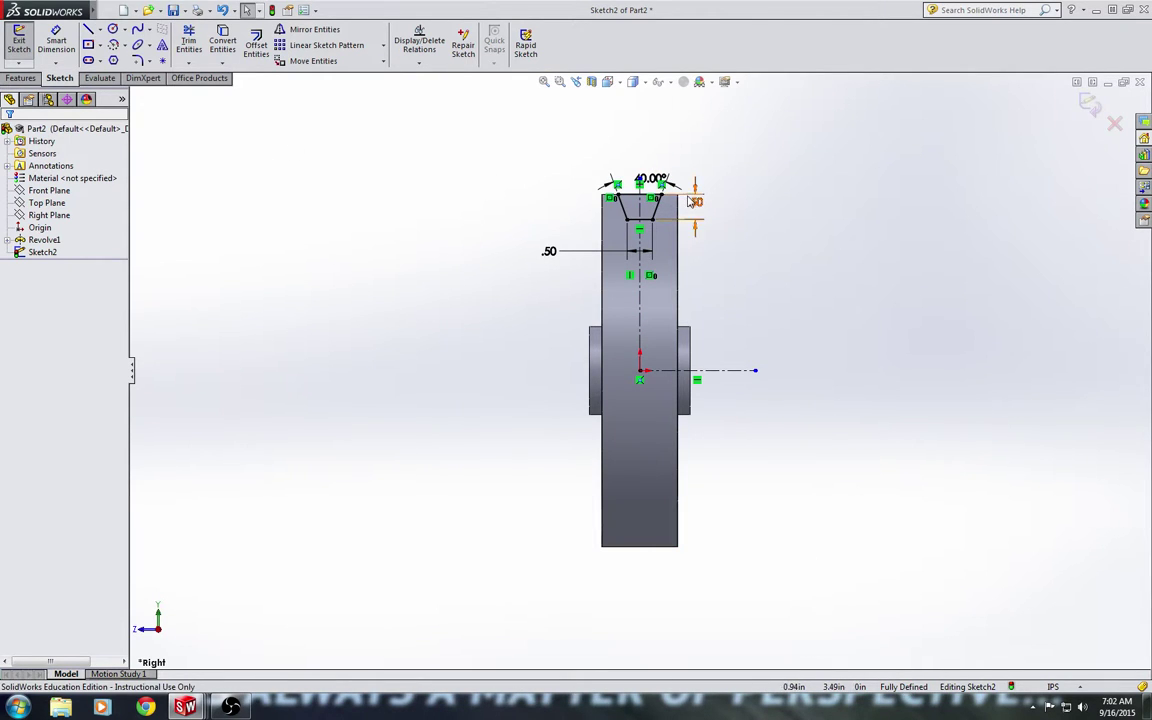
Step: Cut the groove around the rim with a 360° Revolved Cut of the trapezoid about the horizontal centerline
left_click(23, 79)
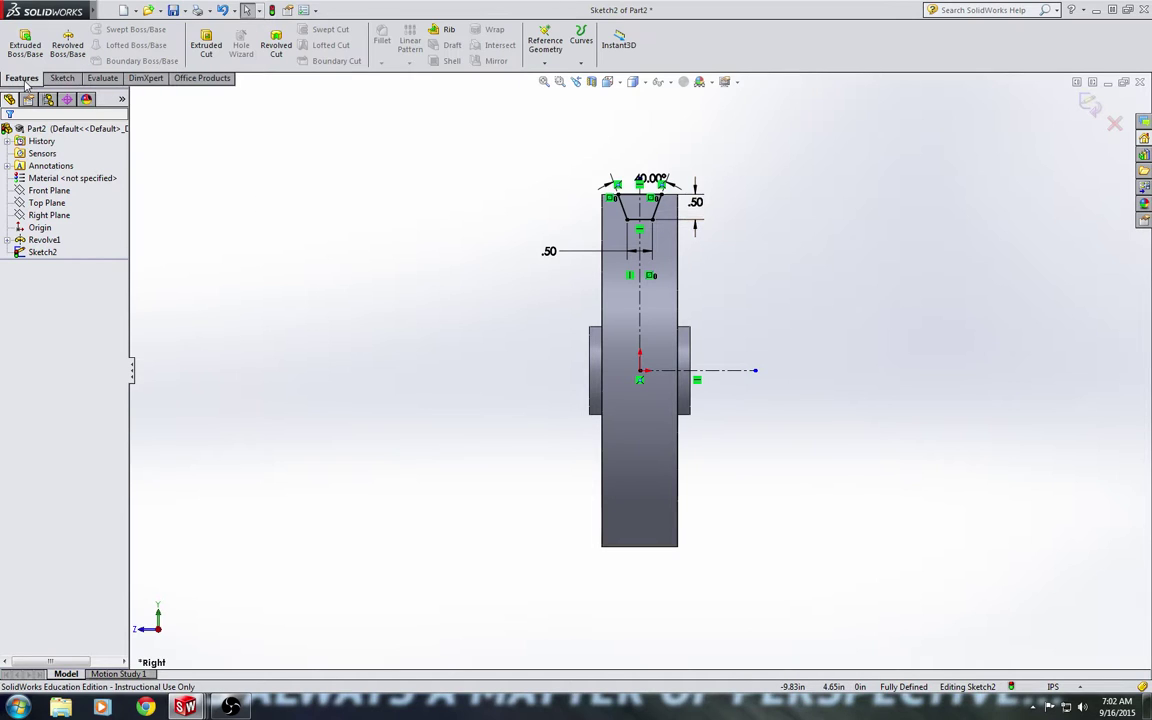
left_click(277, 49)
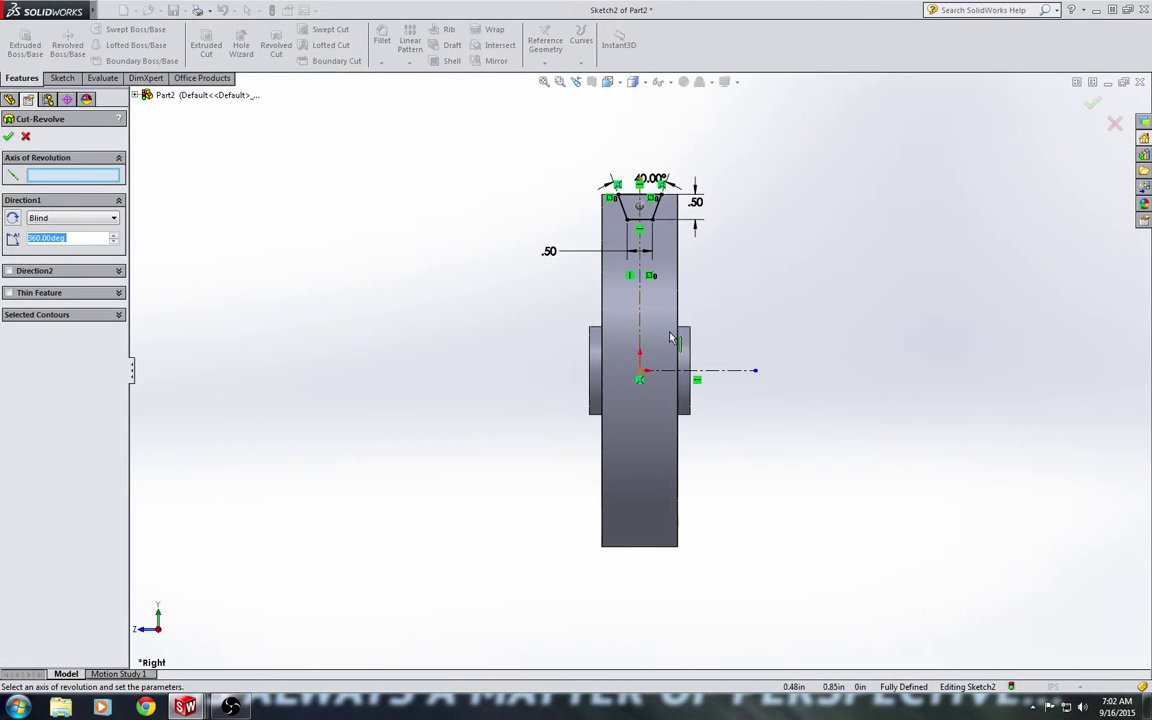
left_click(730, 371)
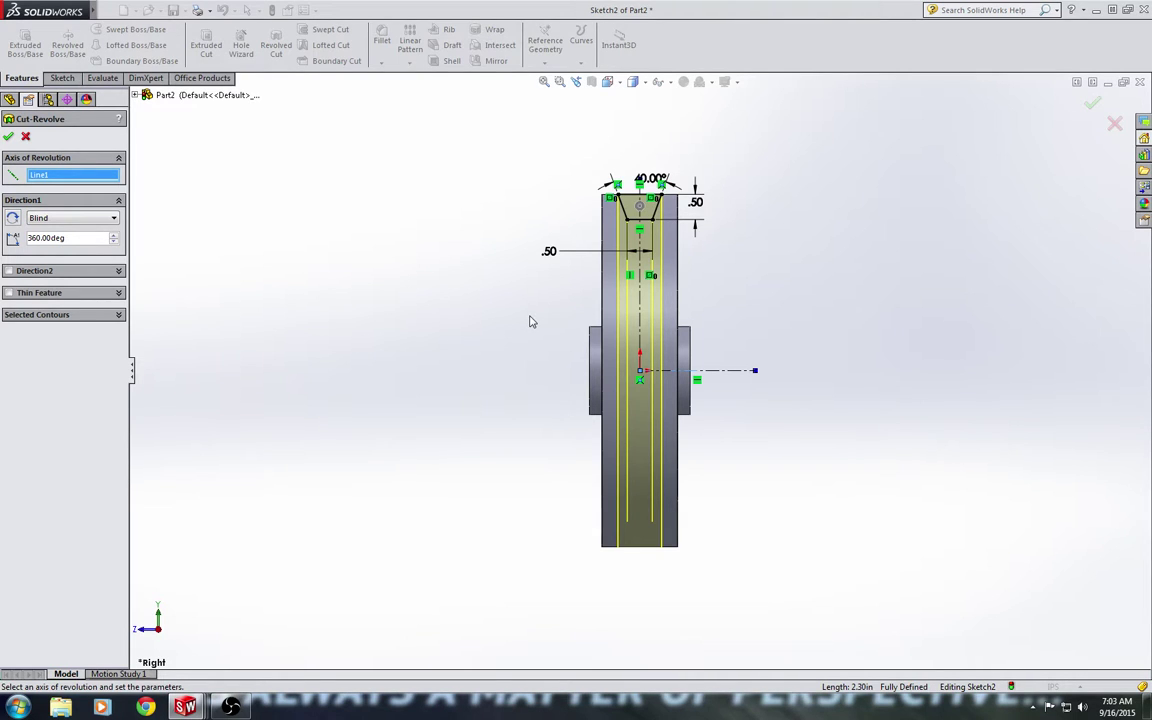
left_click(8, 139)
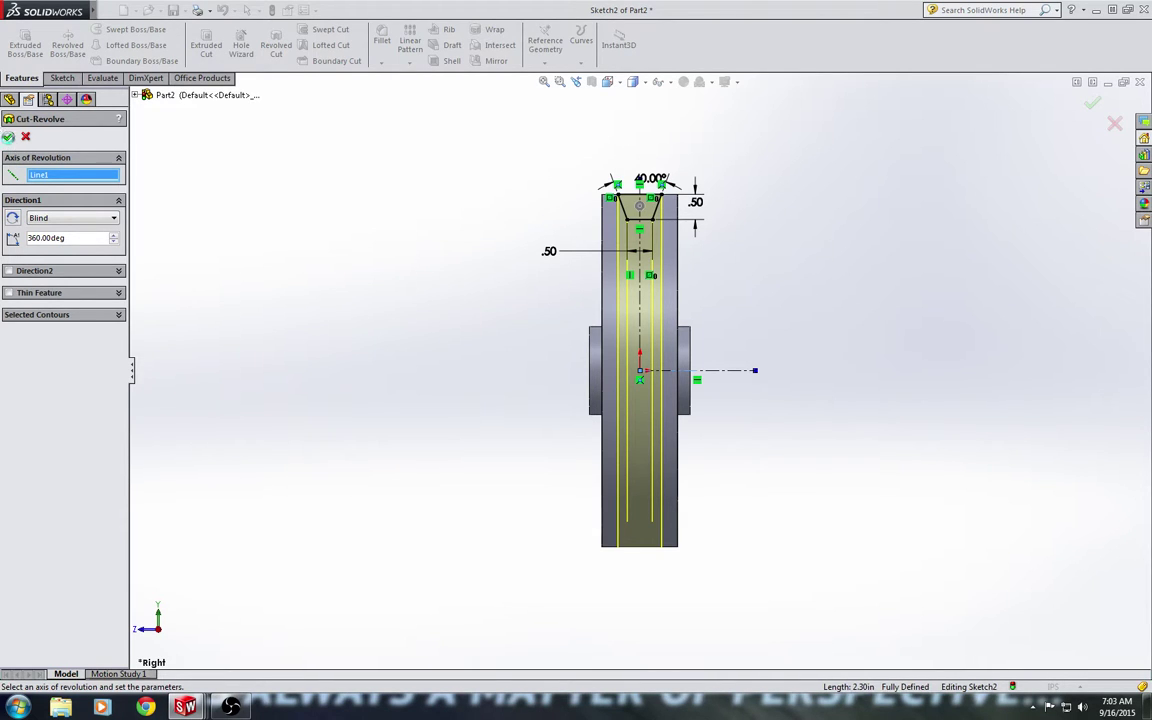
Step: Sketch a corner rectangle about 0.85 in wide and 0.76 in tall over the bore on the hub's front end face
left_click(688, 428)
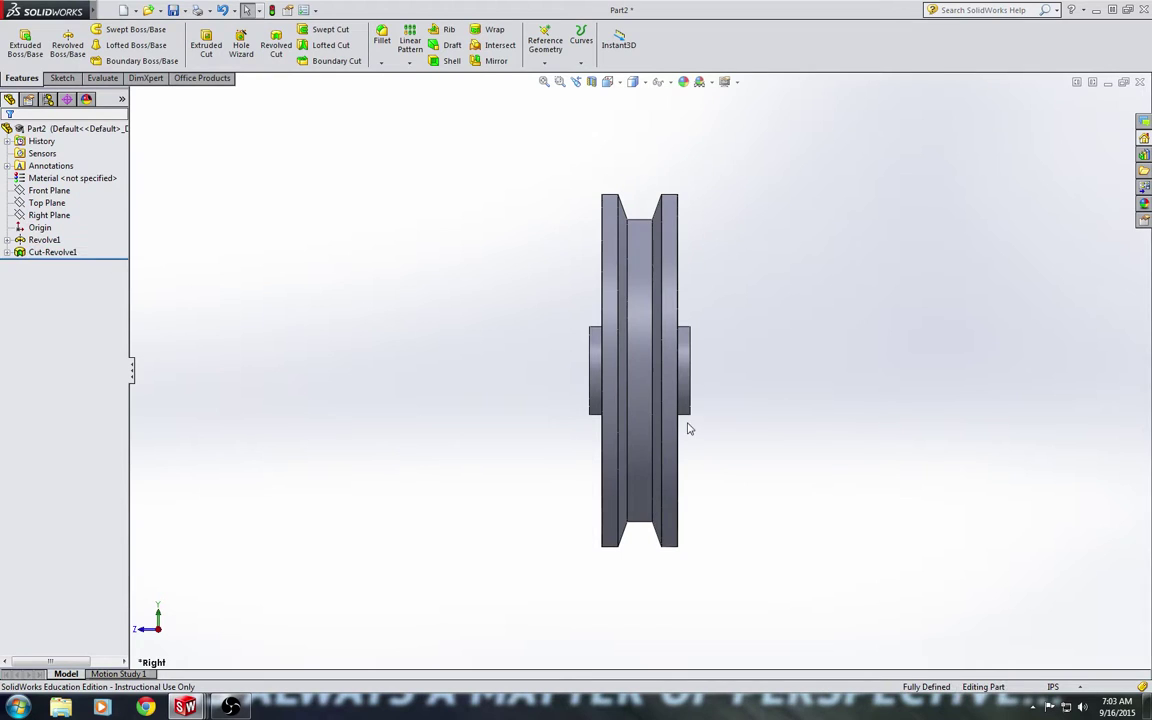
left_click(608, 81)
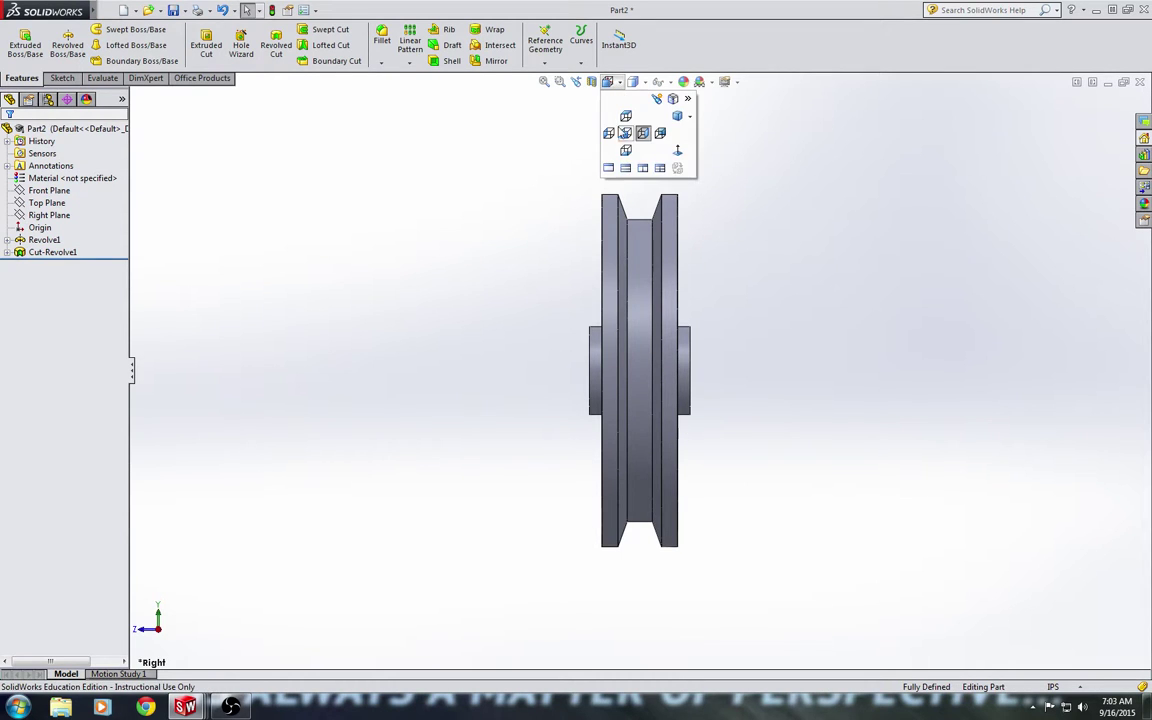
left_click(562, 124)
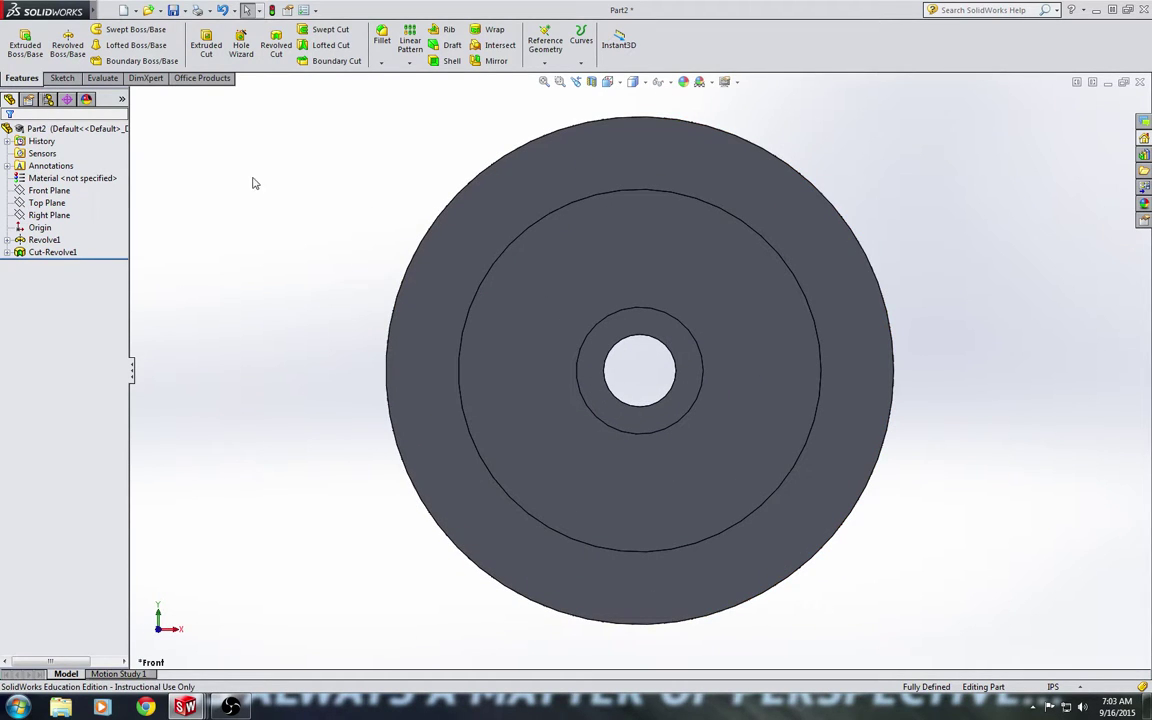
left_click(60, 78)
left_click(99, 45)
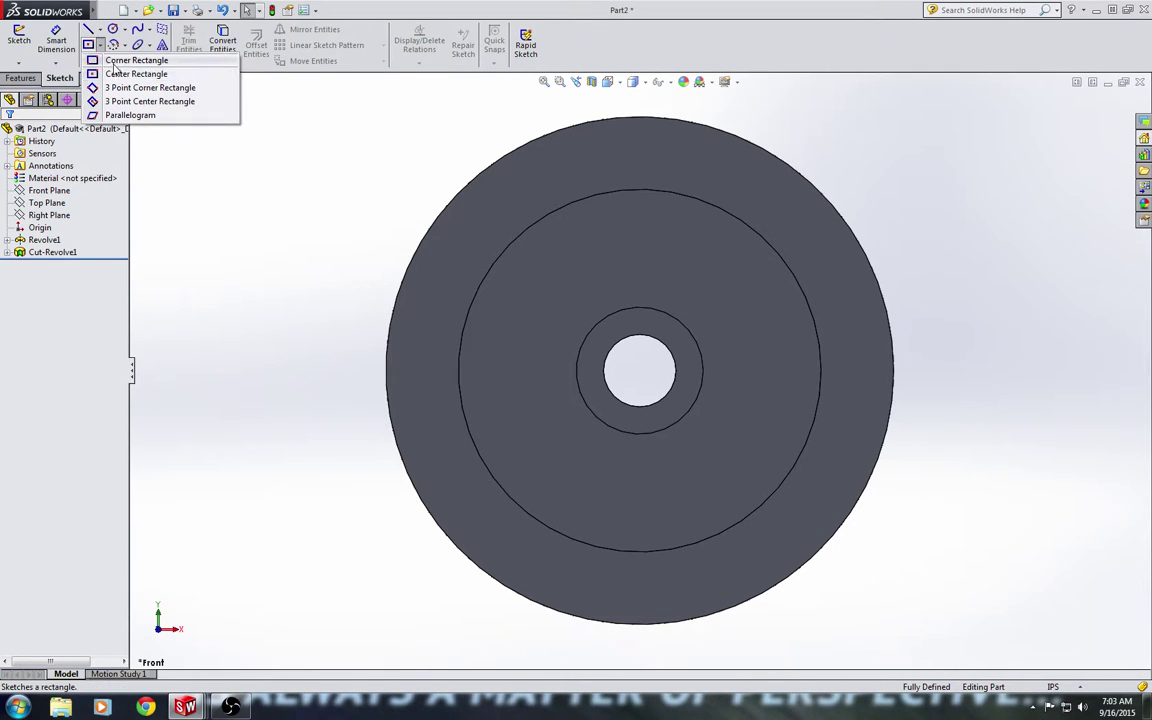
left_click(122, 62)
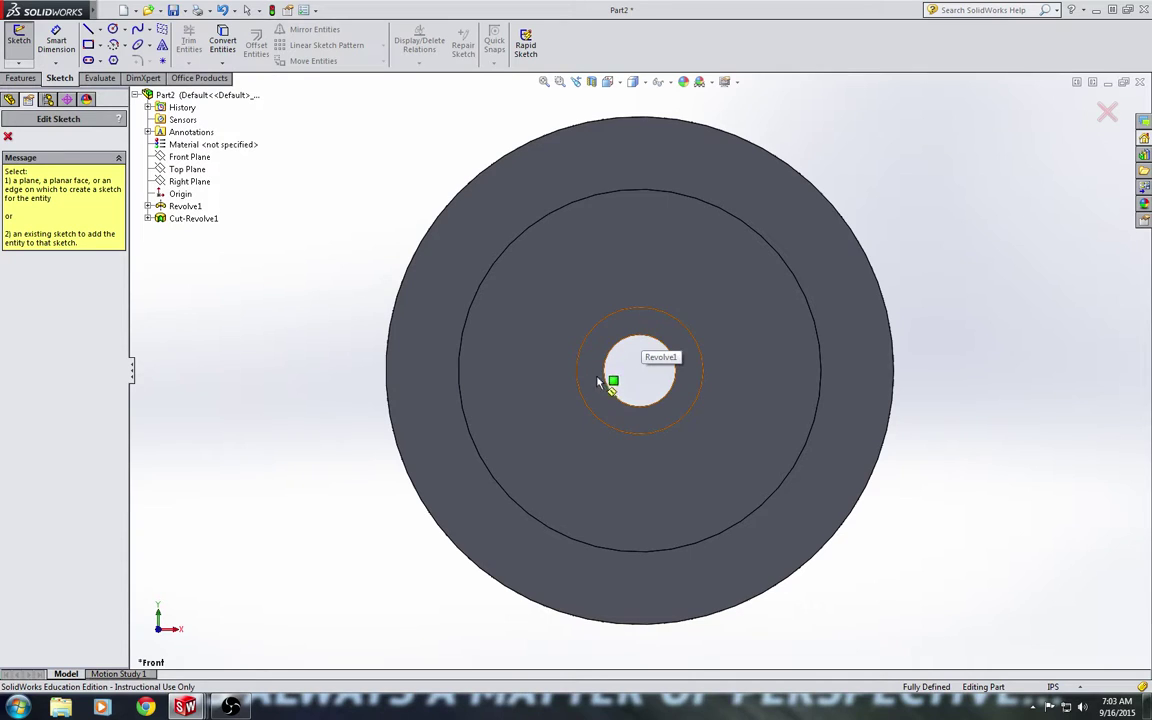
left_click(657, 336)
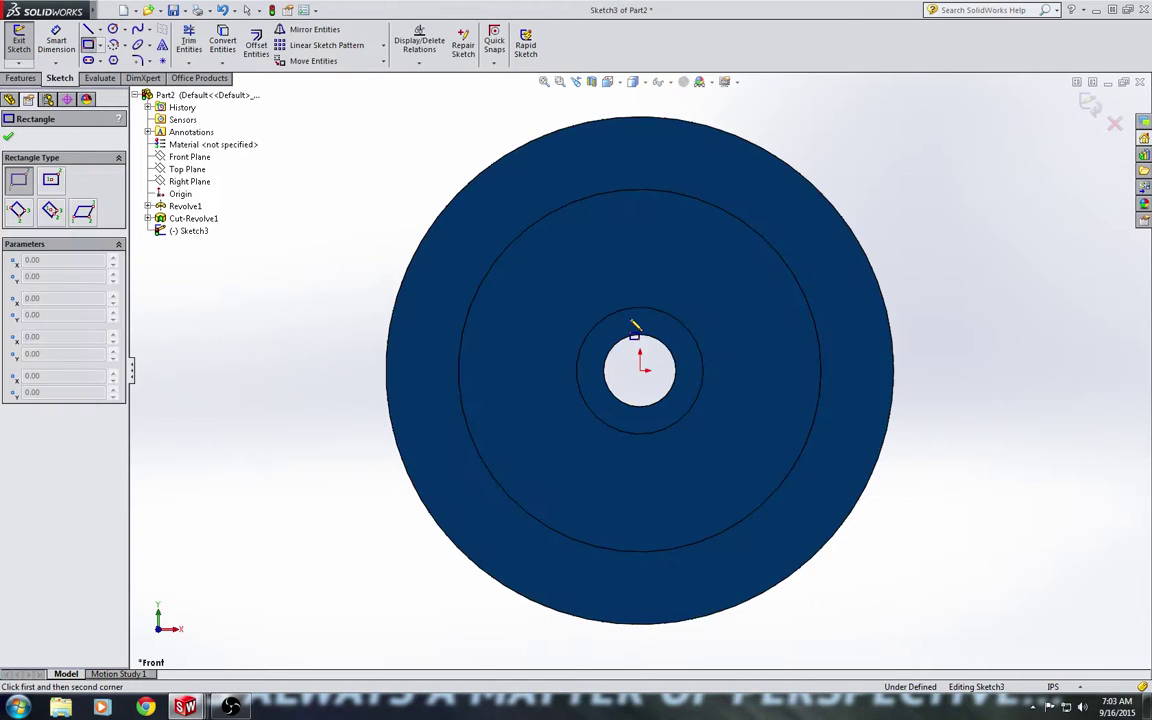
left_click(661, 353)
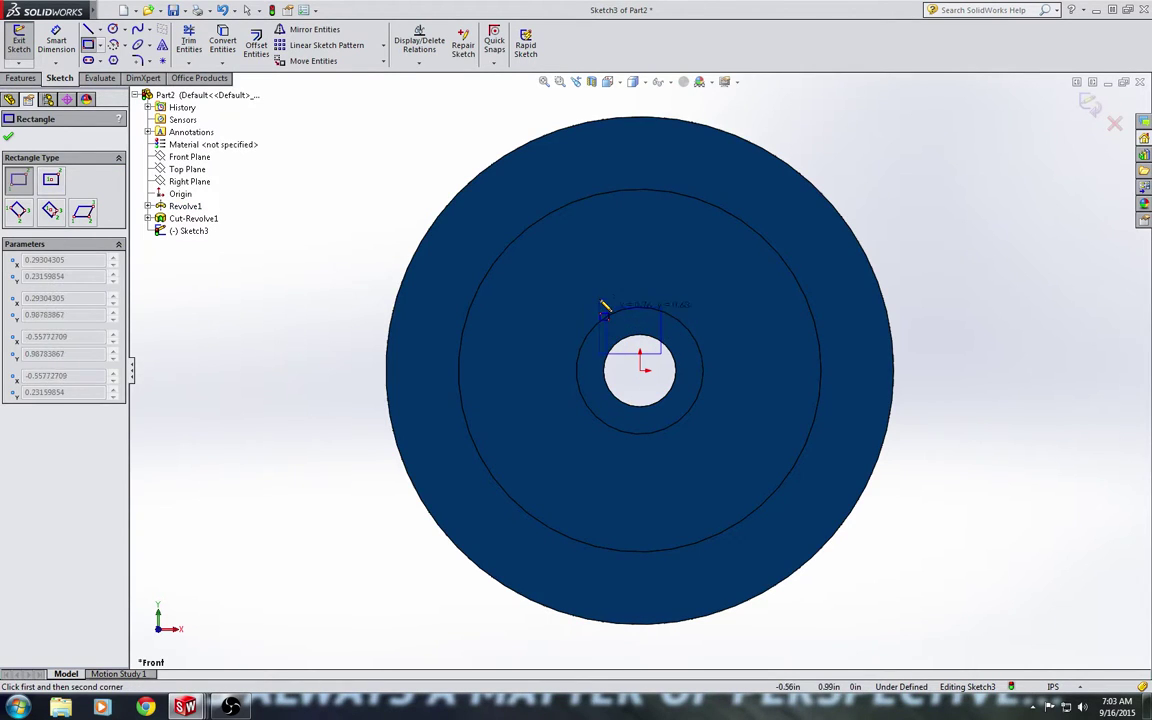
left_click(599, 298)
key("Escape")
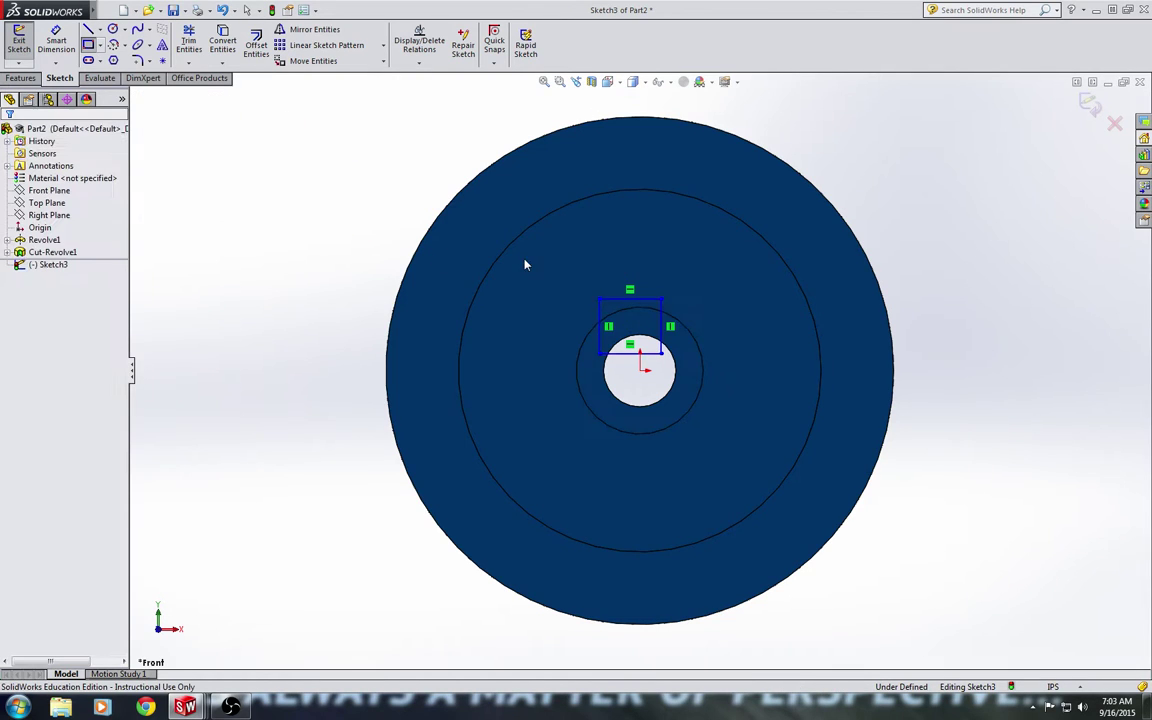
Step: Add a Midpoint relation between the rectangle's lower line and the origin
left_click(625, 355)
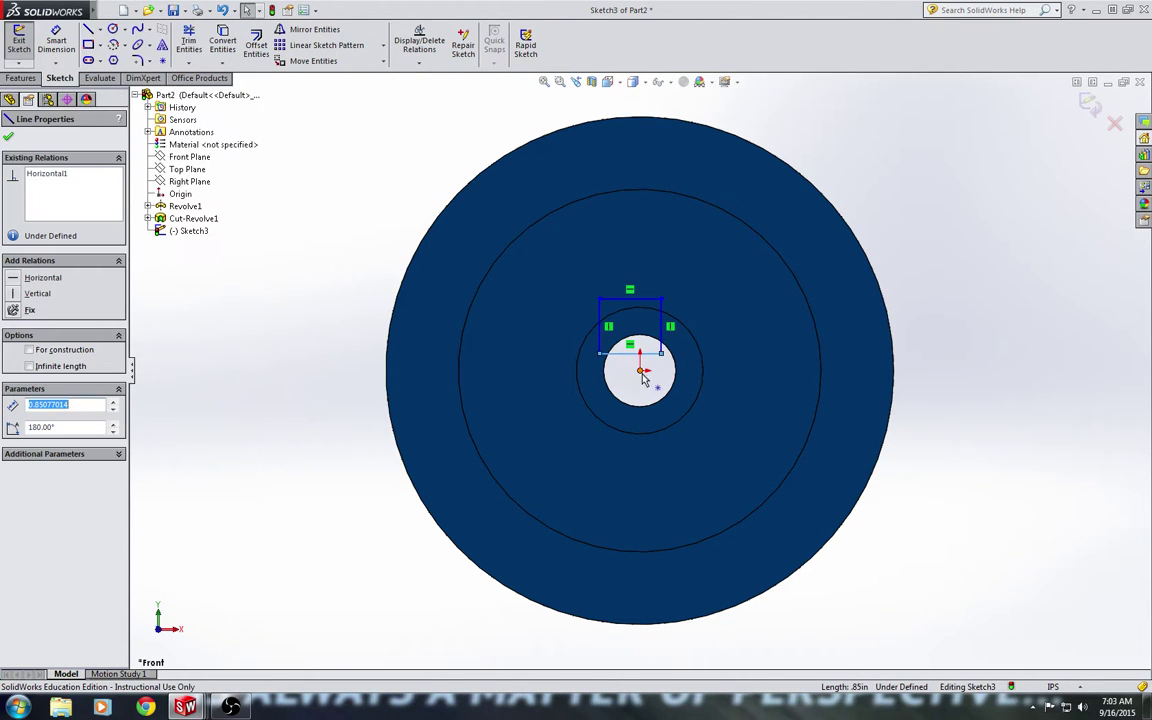
left_click(641, 371, "ctrl")
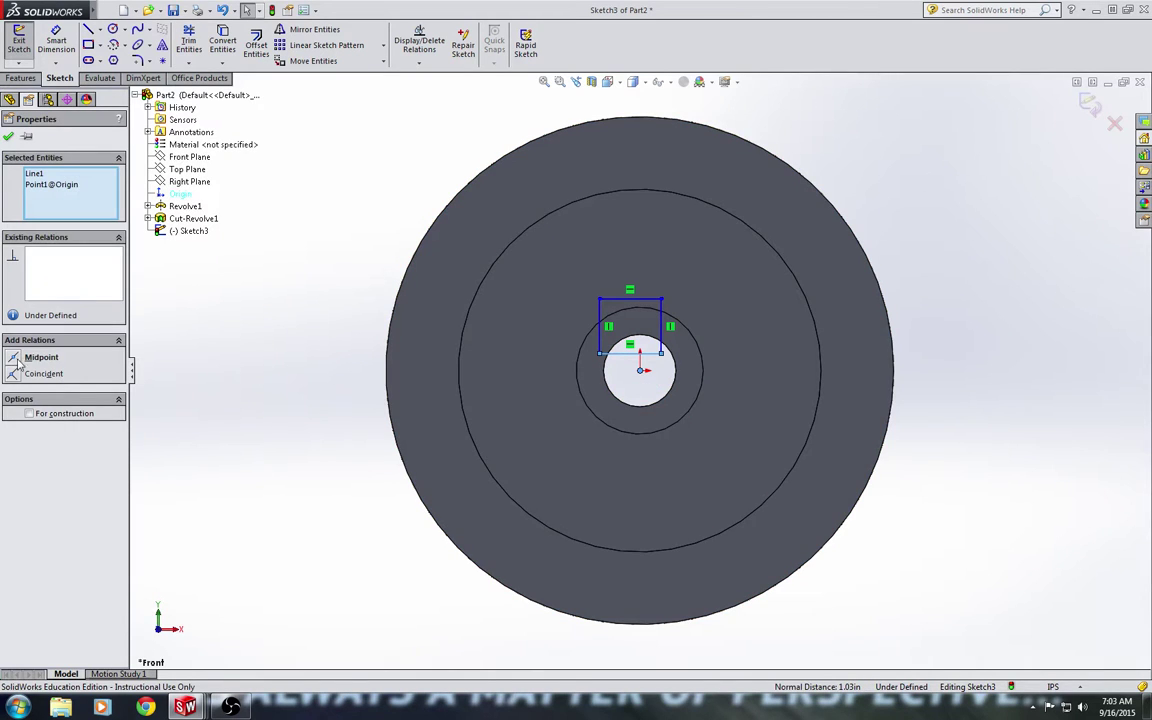
left_click(40, 357)
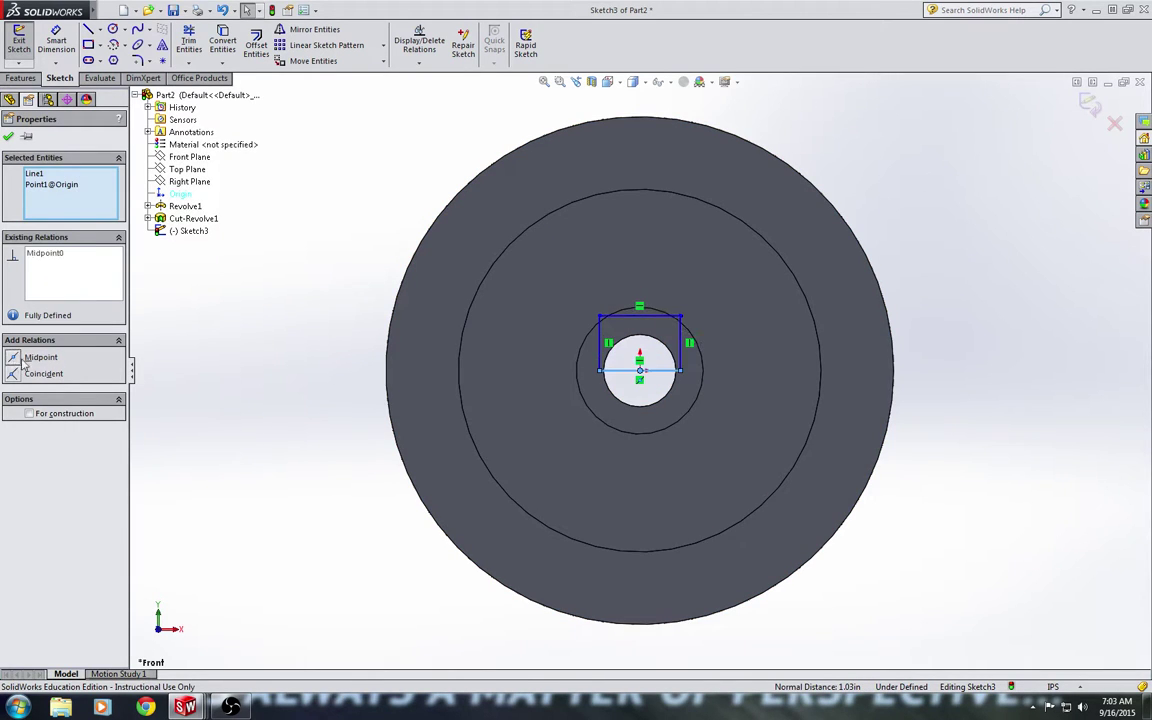
Step: Dimension the height between the rectangle's upper and lower lines to 0.60 in
right_click_drag(292, 177, 266, 160)
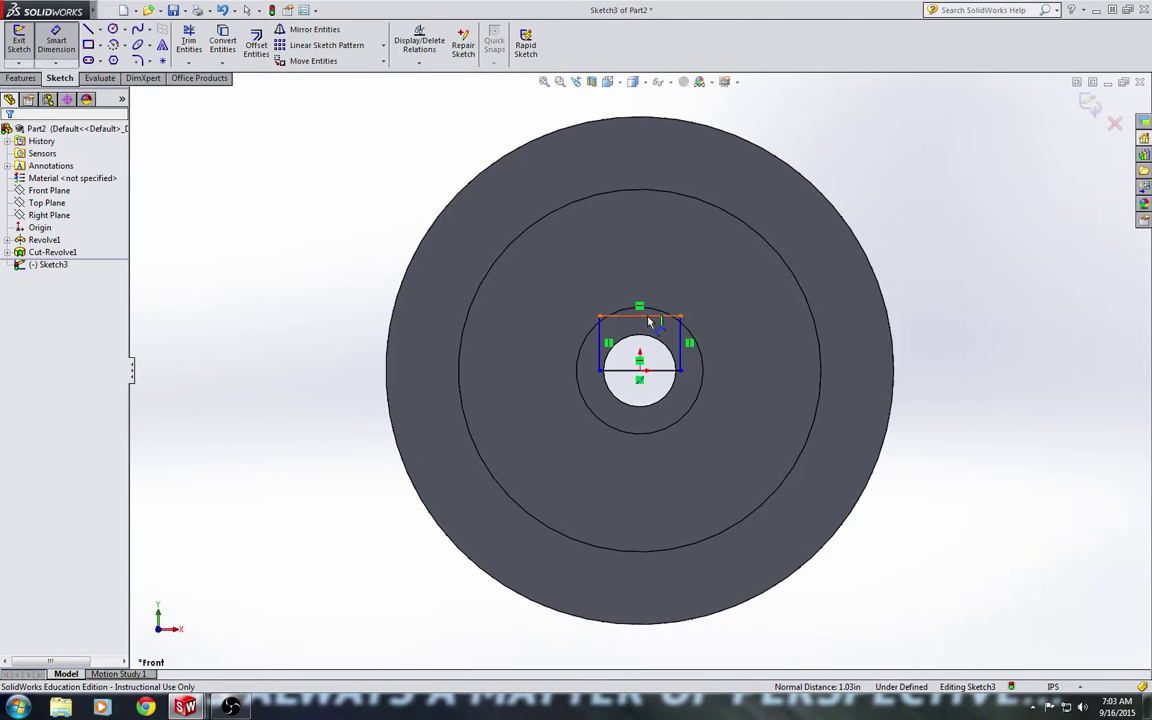
left_click(650, 321)
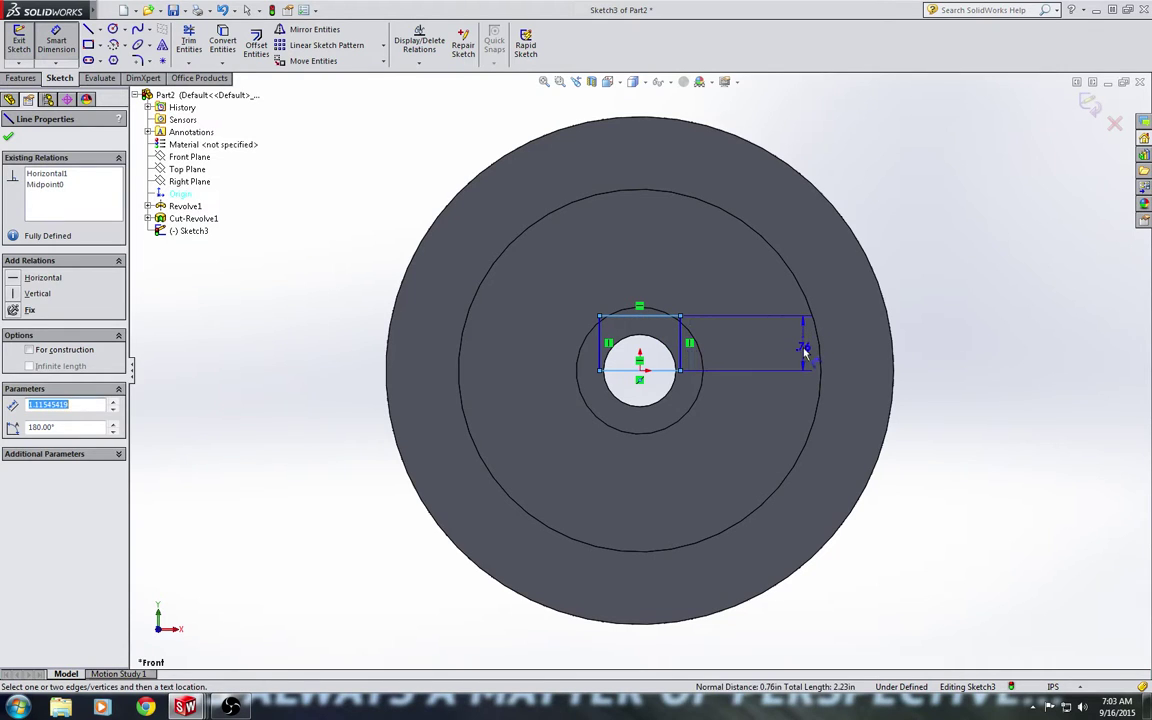
left_click(804, 347)
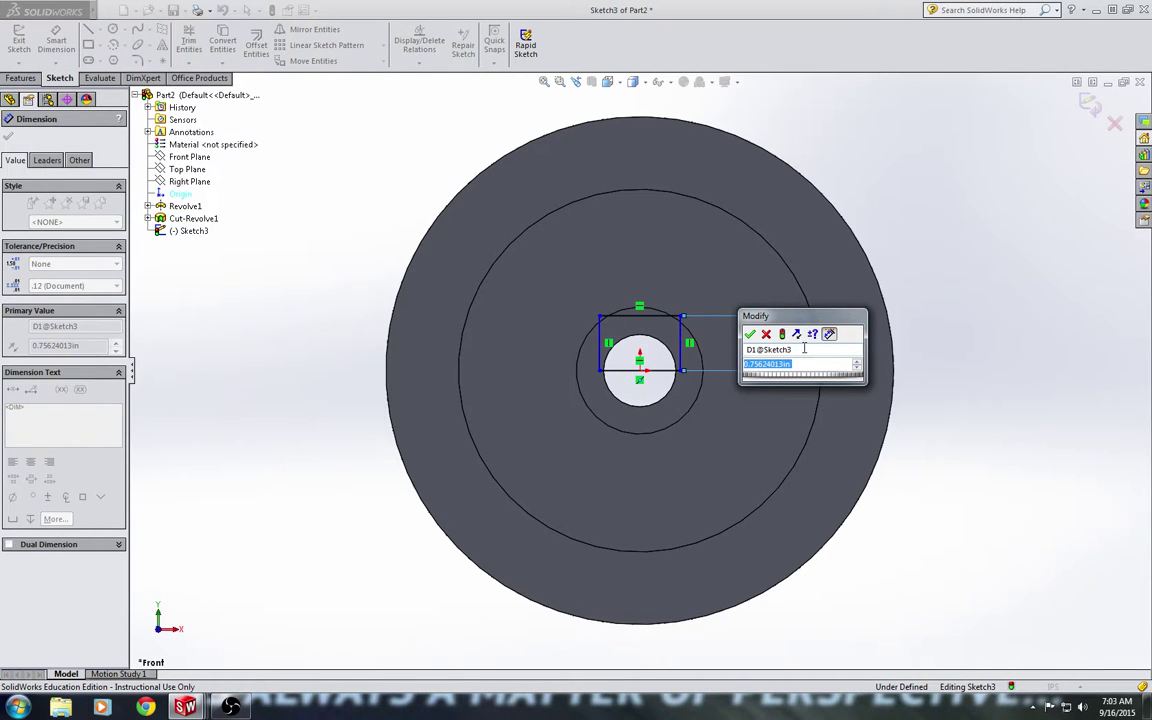
type(".60")
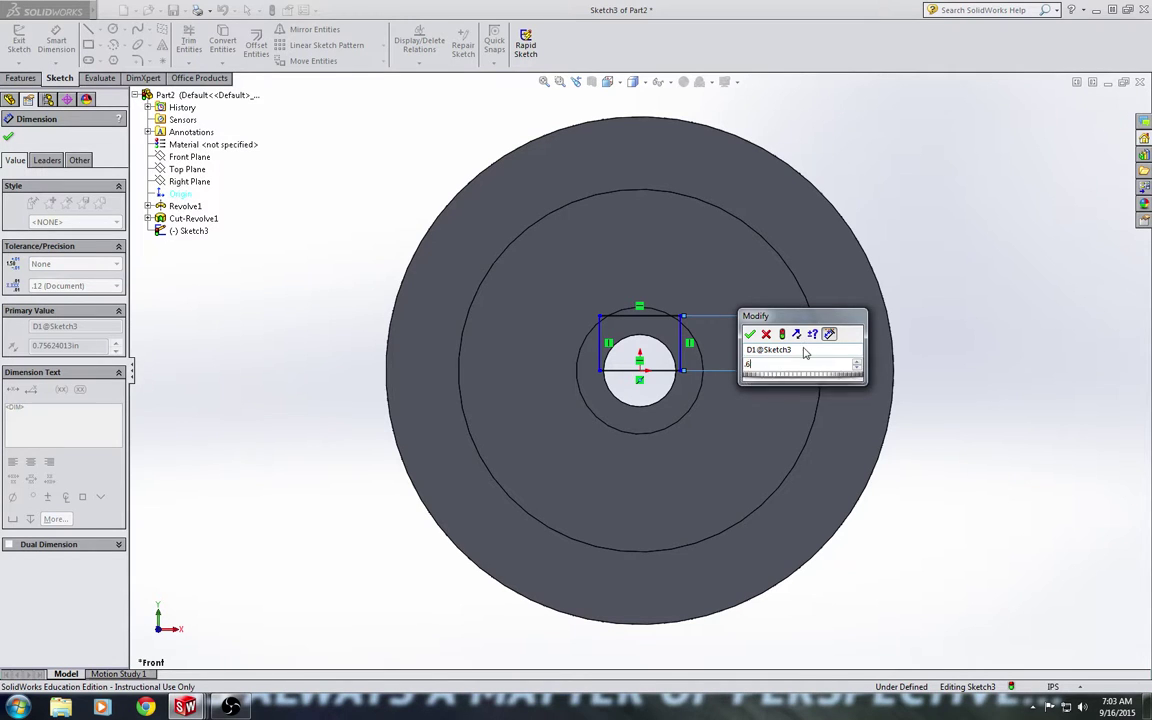
left_click(750, 334)
Step: Dimension the width of the rectangle's upper line to 0.25 in
left_click(655, 327)
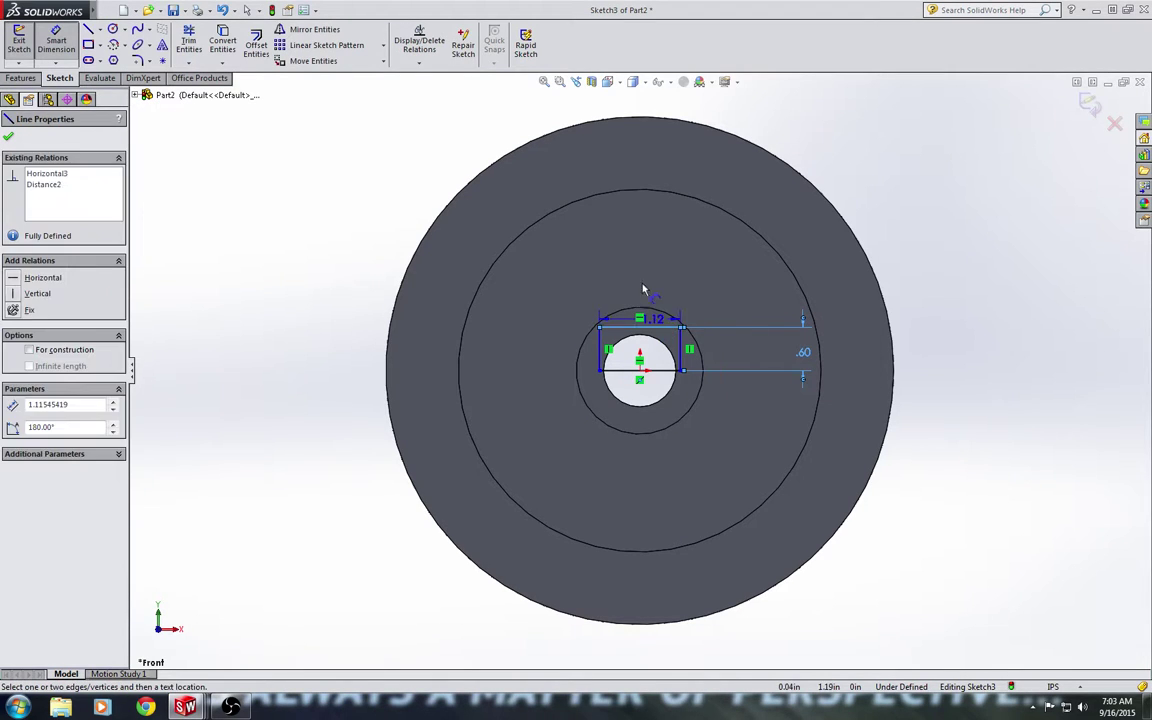
left_click(636, 272)
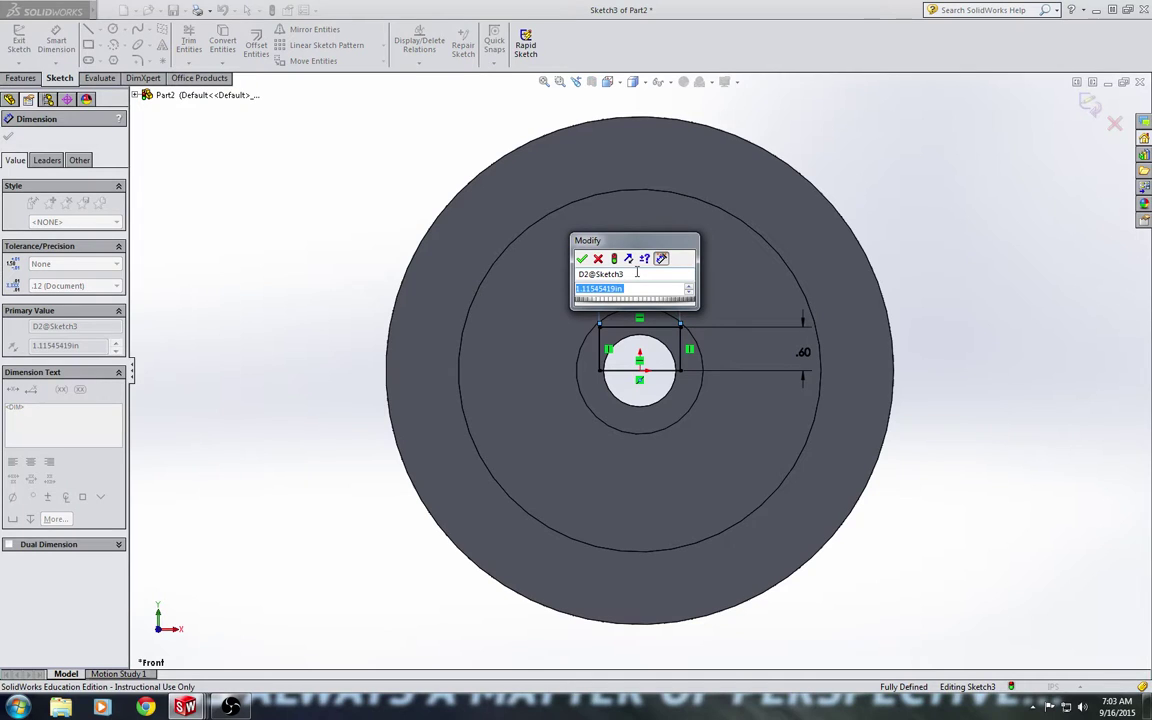
type(".25")
key("Return")
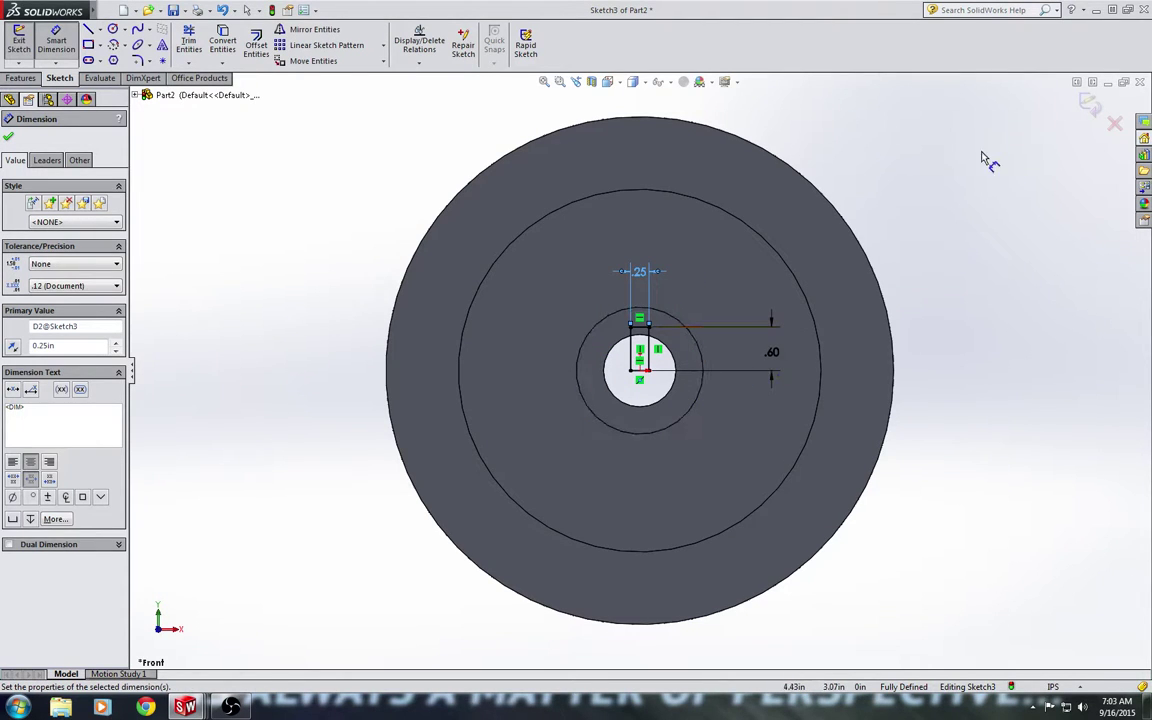
Step: Cut the keyway through the hub with an Extruded Cut of the rectangle set to Through All
left_click(22, 78)
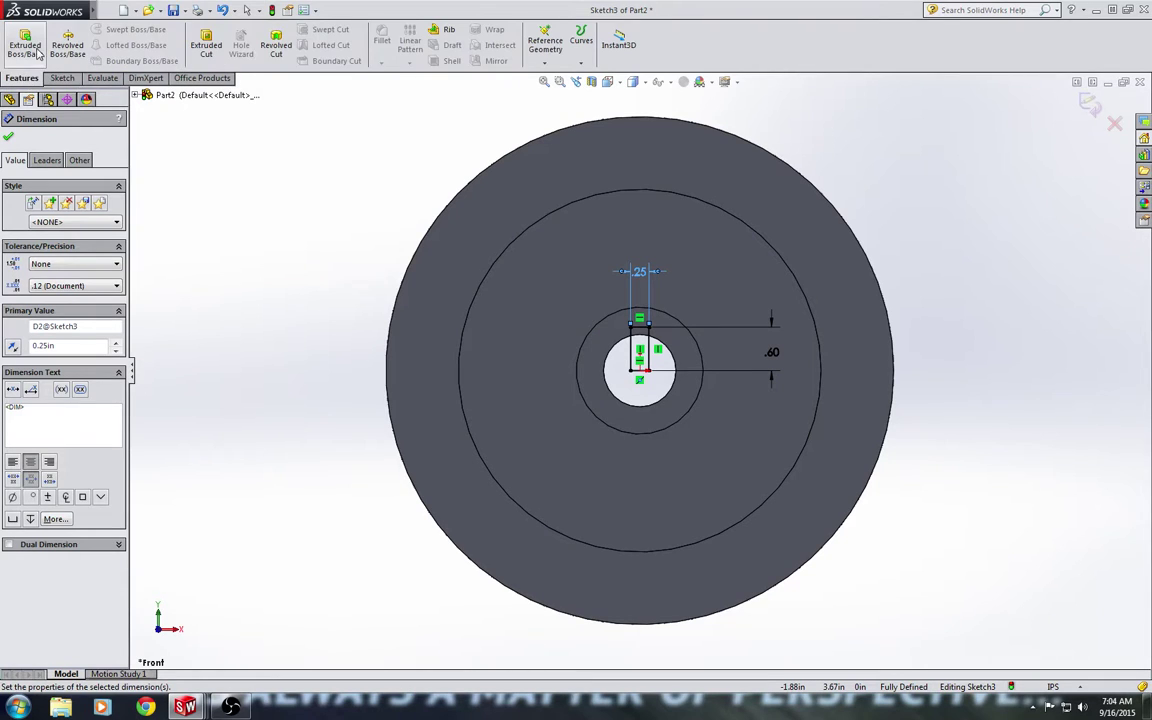
left_click(206, 47)
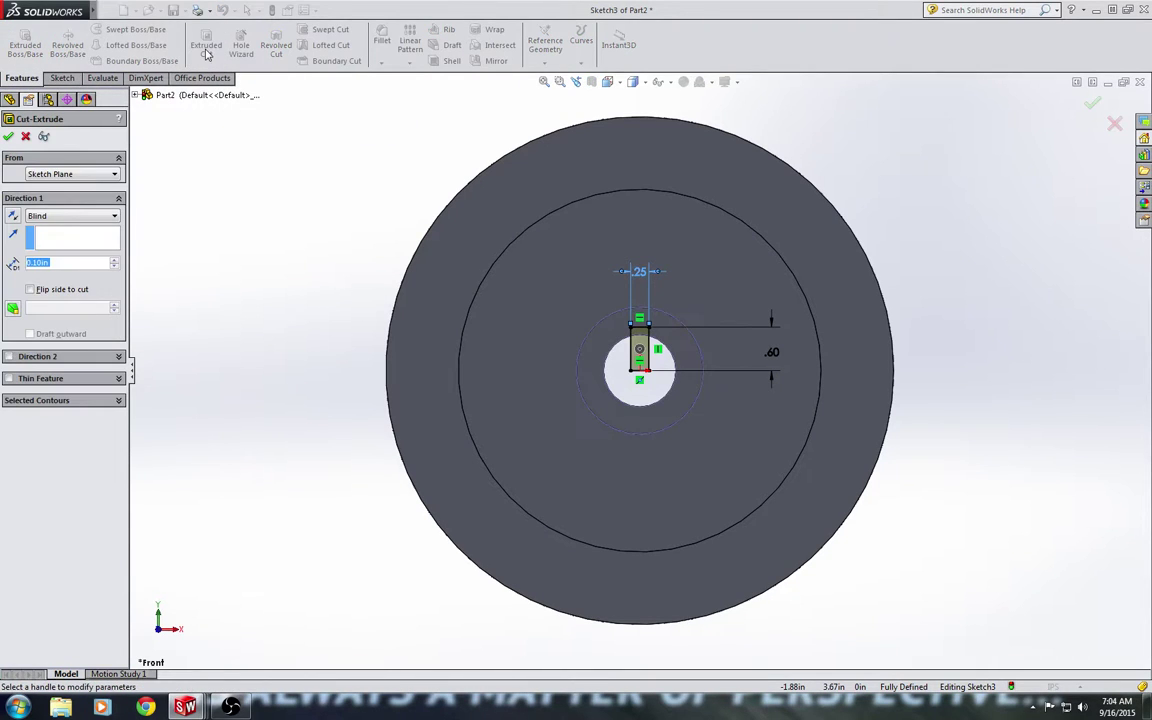
left_click(62, 217)
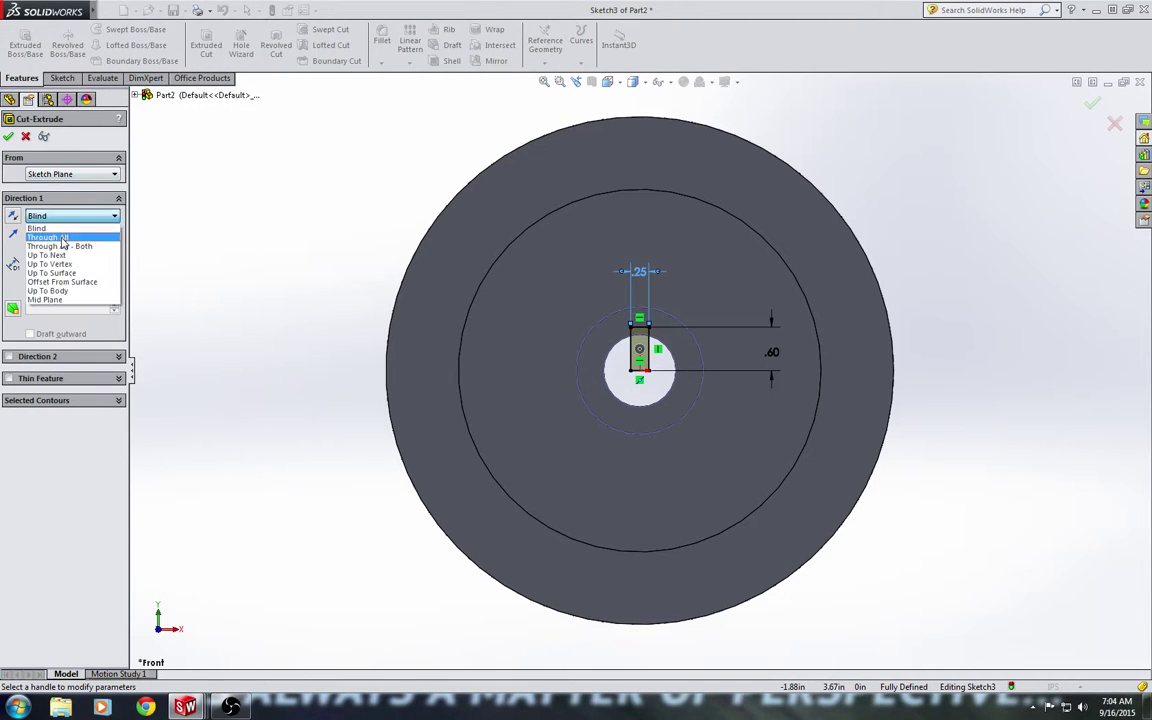
left_click(48, 234)
middle_click_drag(312, 226, 224, 221)
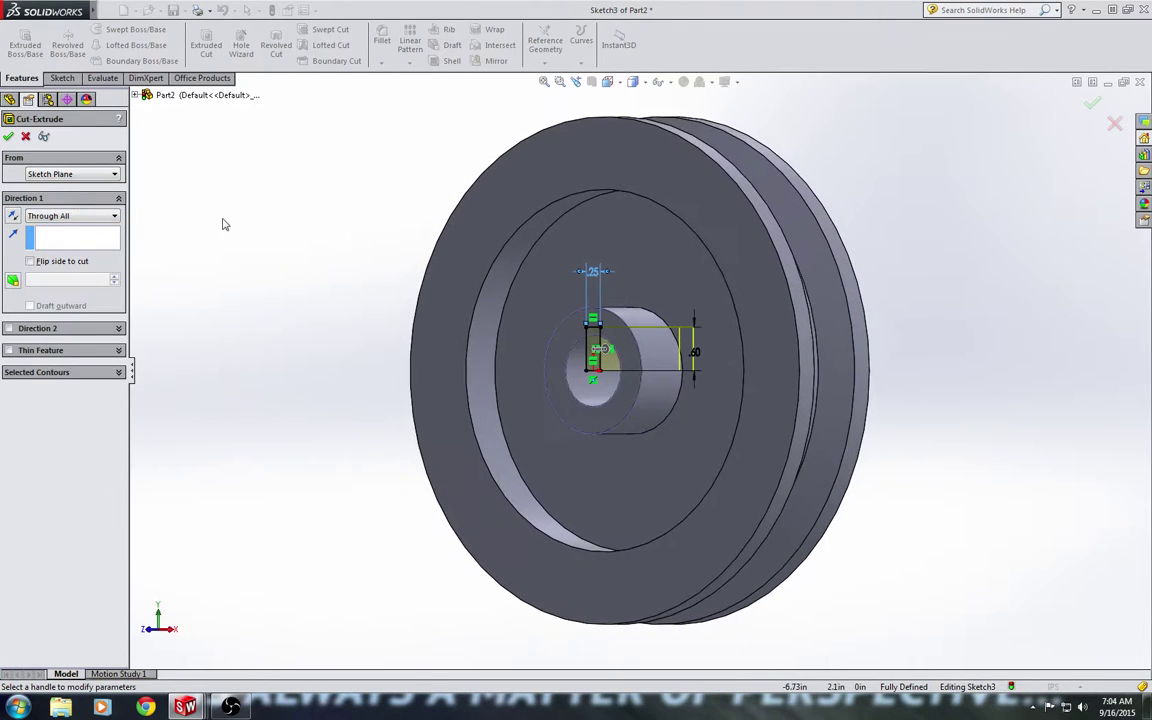
left_click(9, 138)
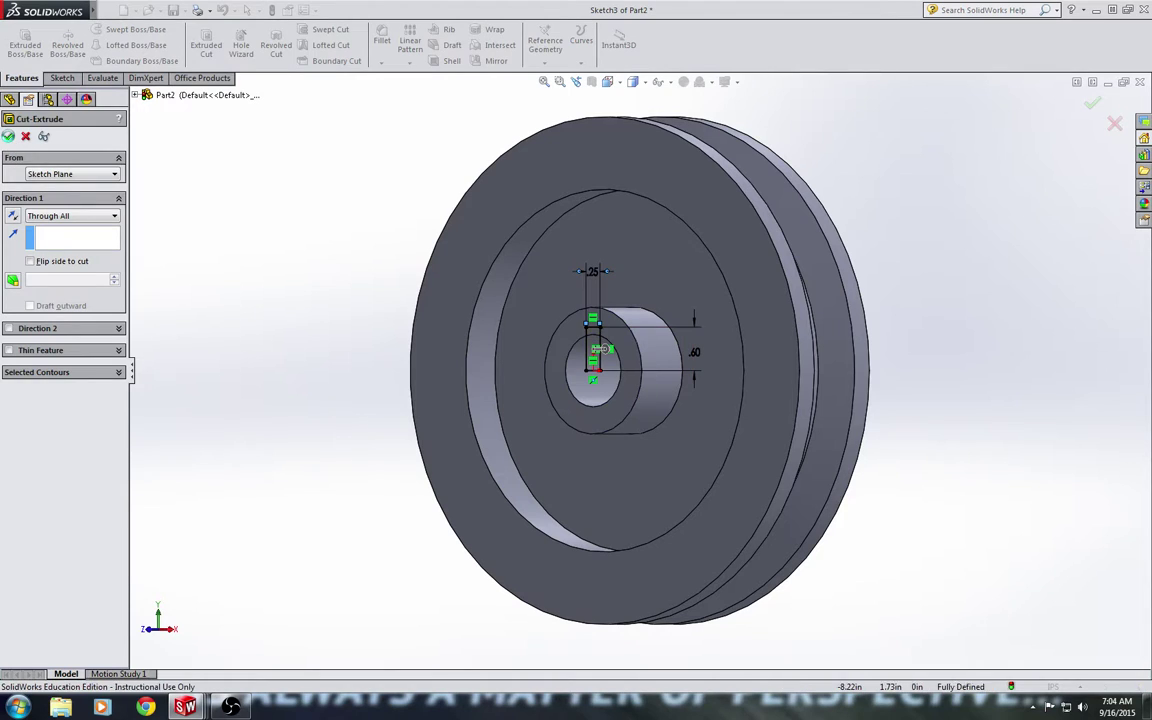
left_click(309, 235)
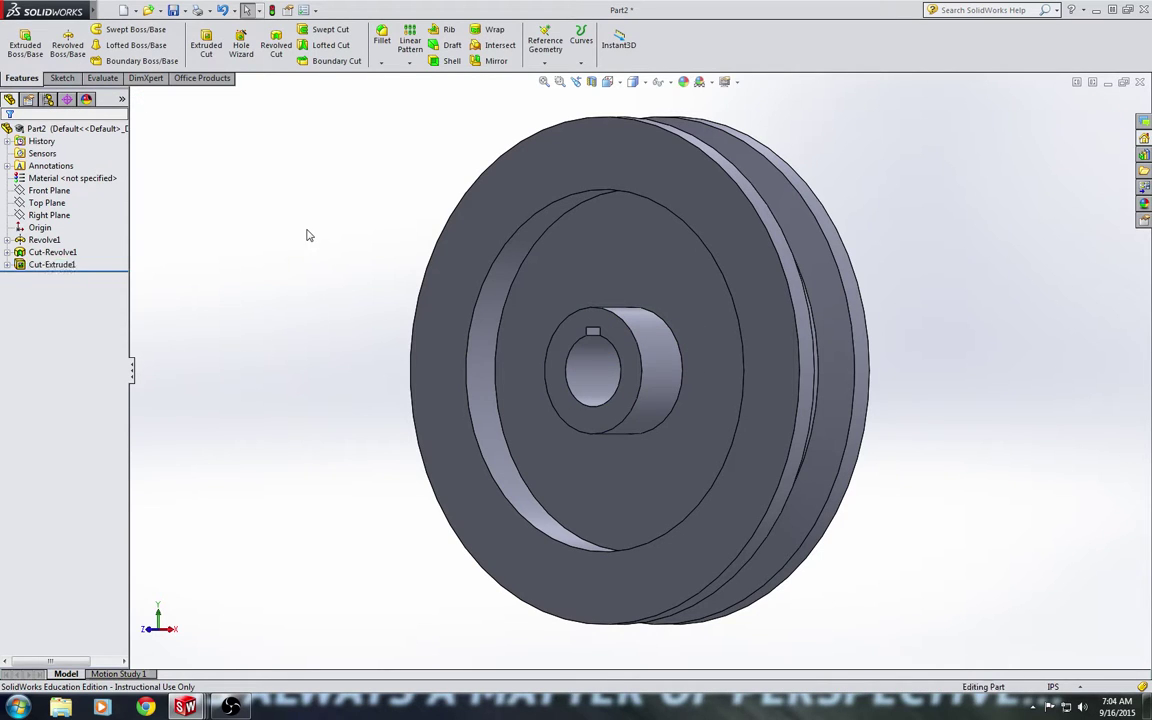
Step: Begin a constant-size fillet on the four circular edges where the web meets the rim and the hub on both sides
left_click(383, 42)
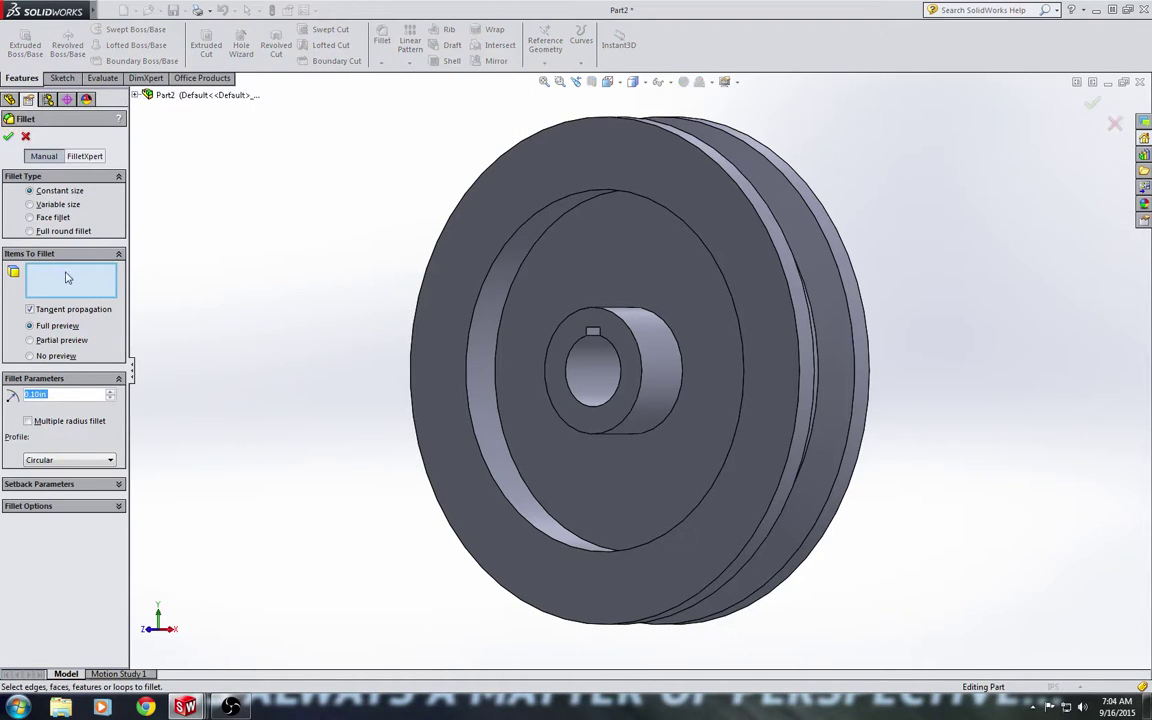
left_click(515, 272)
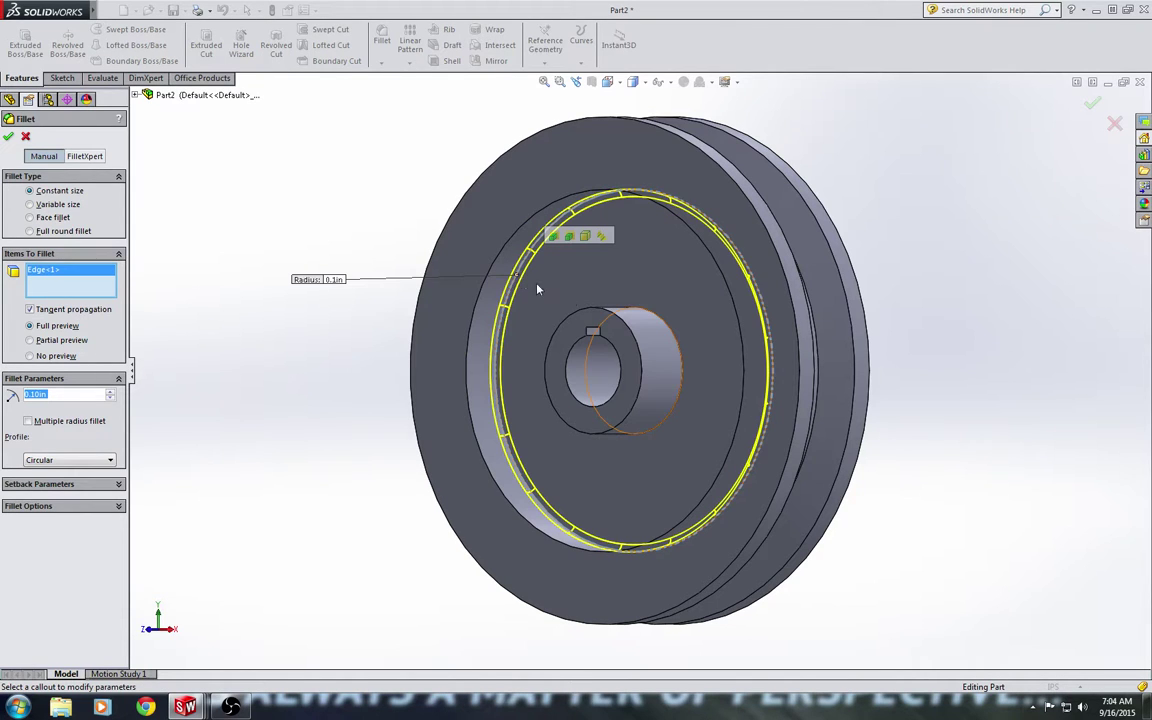
left_click(676, 340)
middle_click_drag(957, 296, 730, 288)
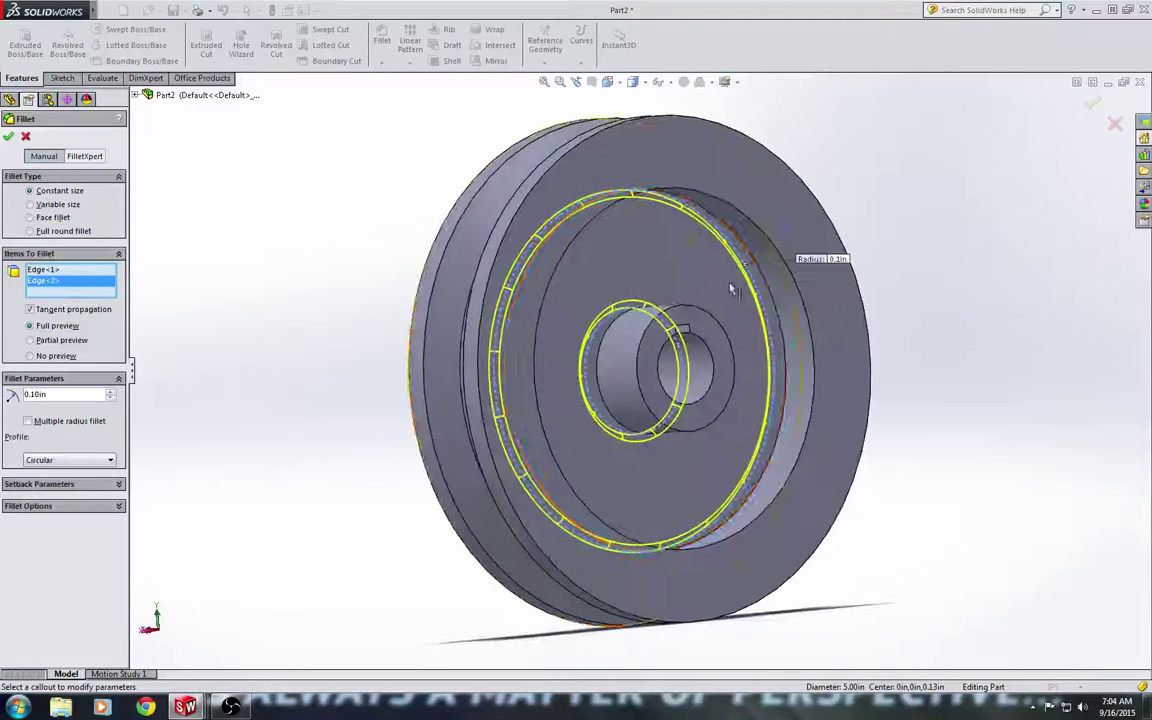
left_click(610, 334)
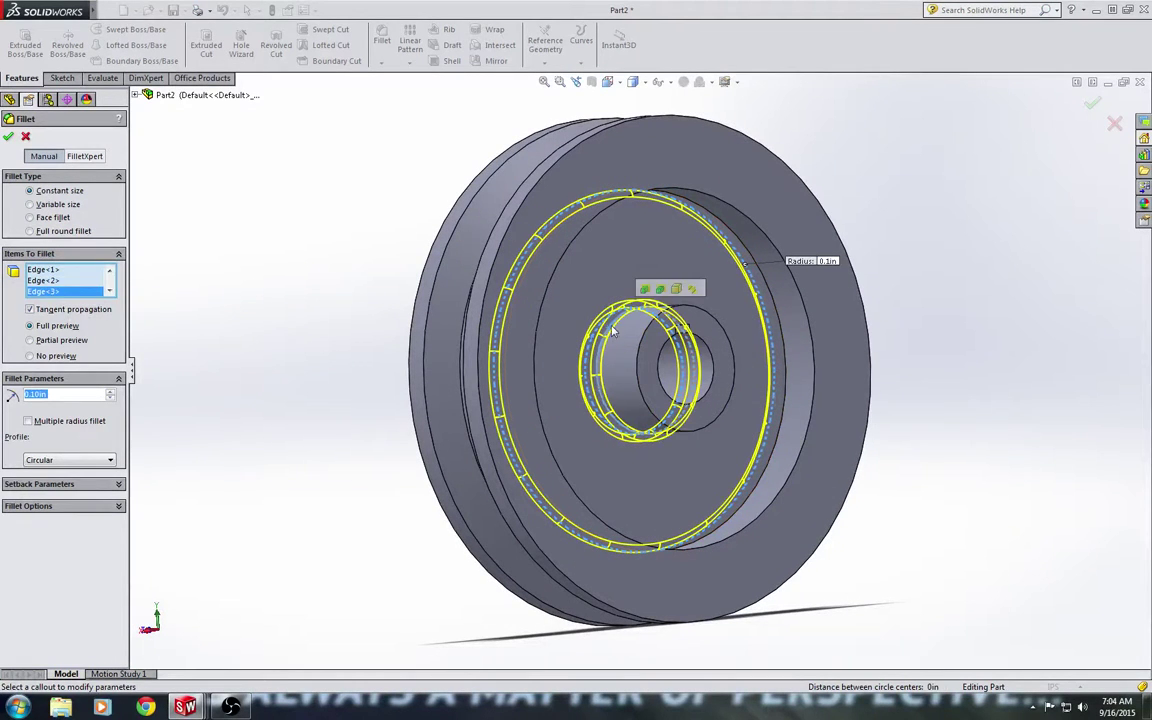
left_click(694, 207)
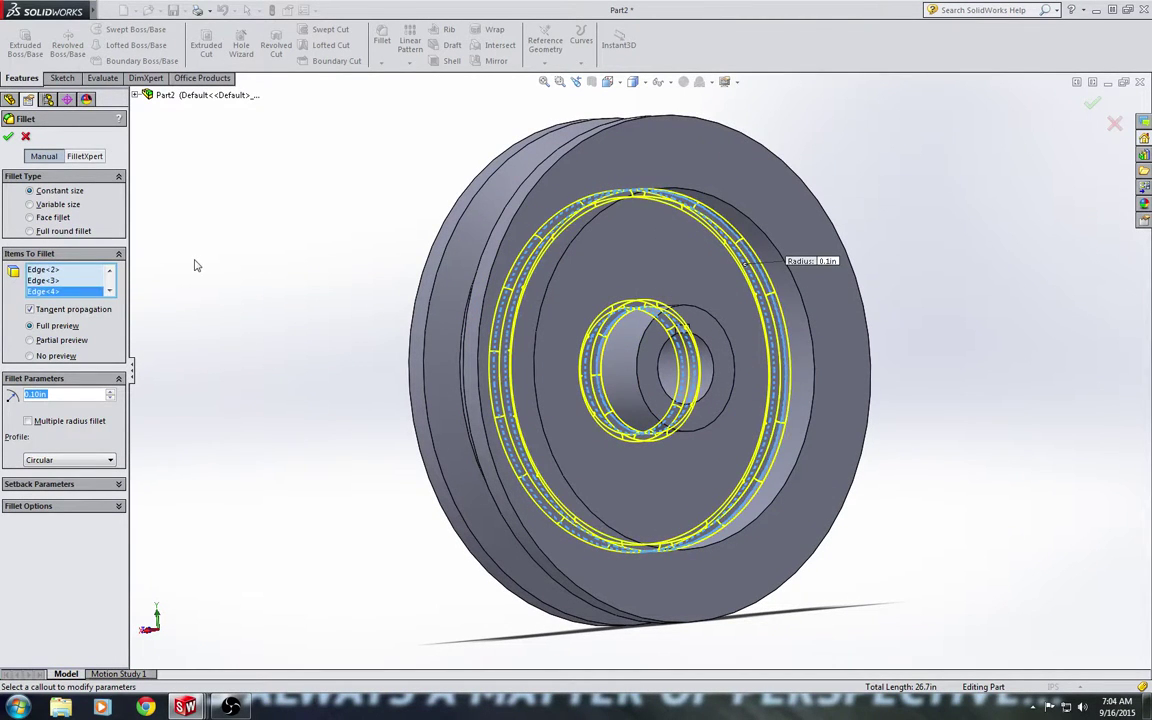
left_click(648, 258)
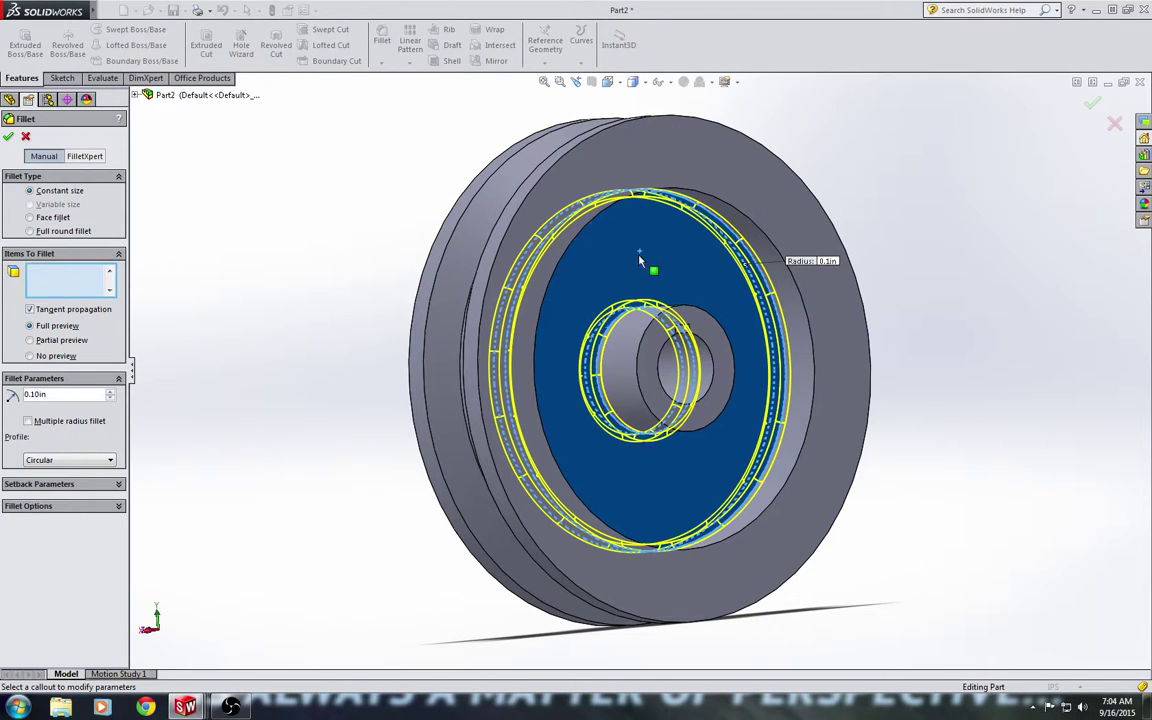
left_click(640, 259)
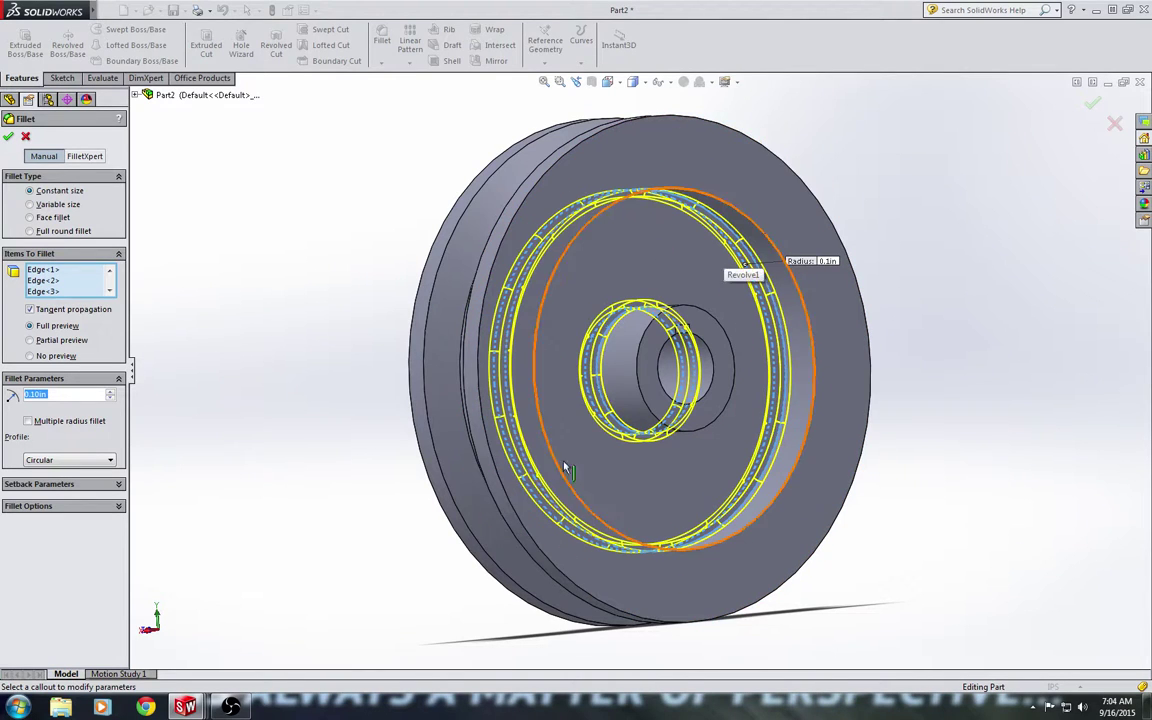
Step: Compare the fillet's partial, no-preview and full preview modes, leaving full preview active
left_click(30, 340)
left_click(31, 356)
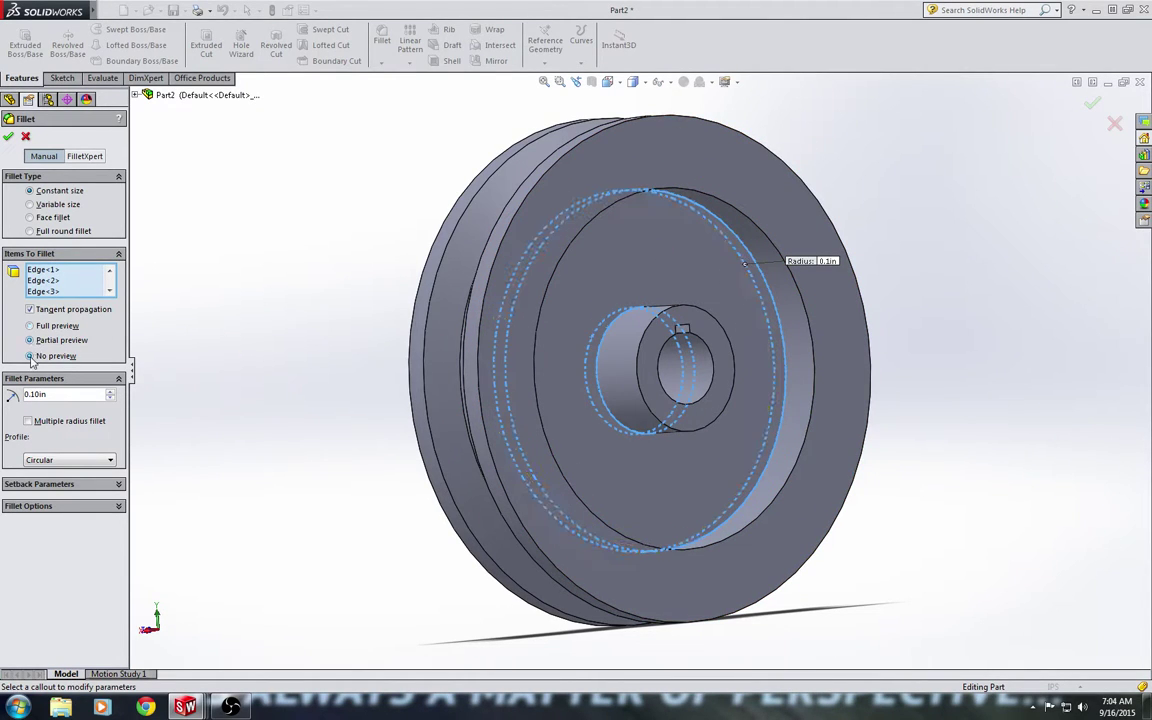
left_click(30, 326)
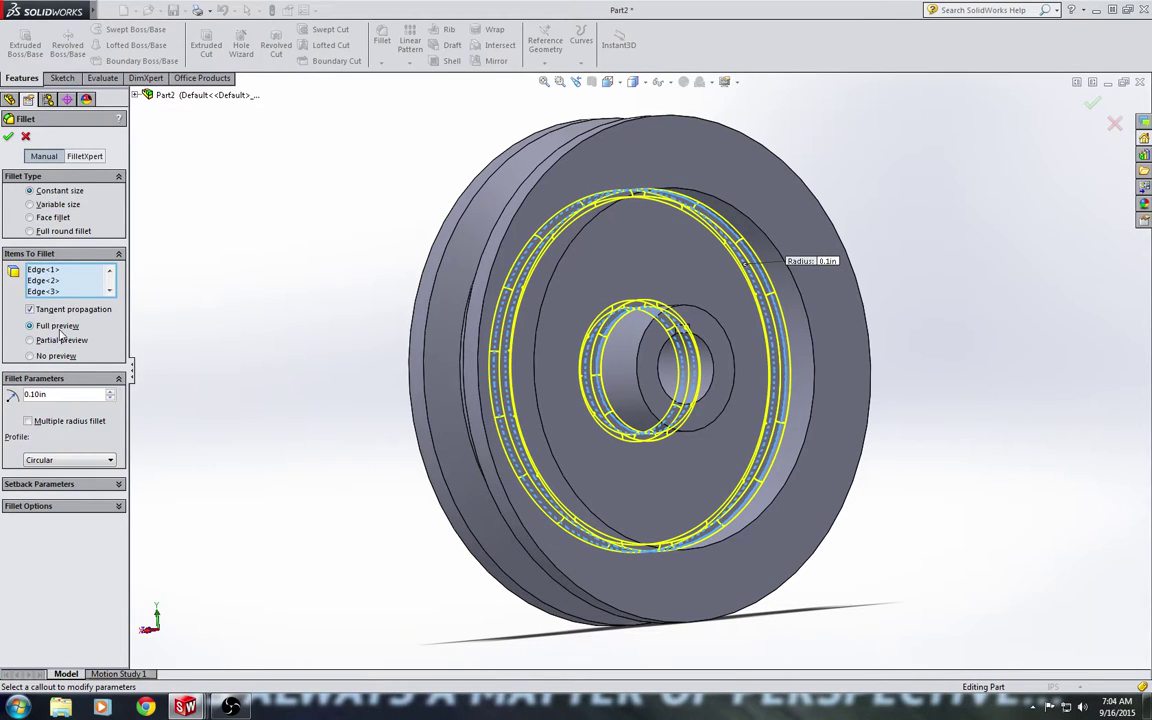
left_click(55, 340)
left_click(56, 356)
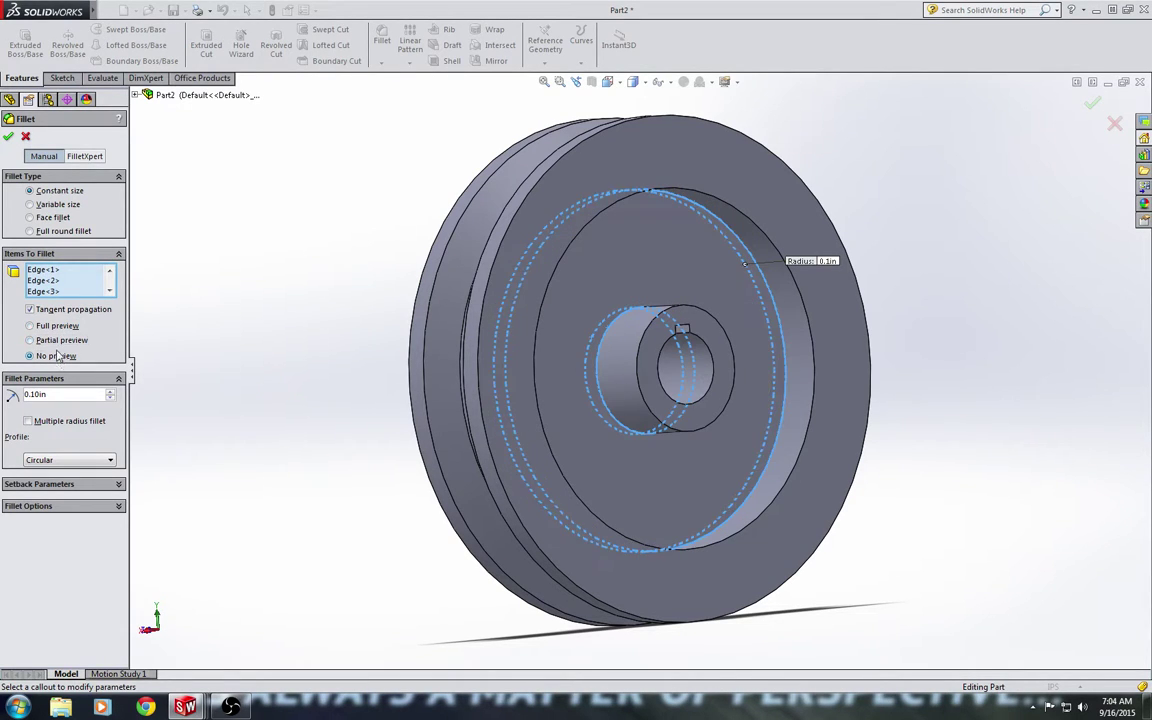
left_click(55, 326)
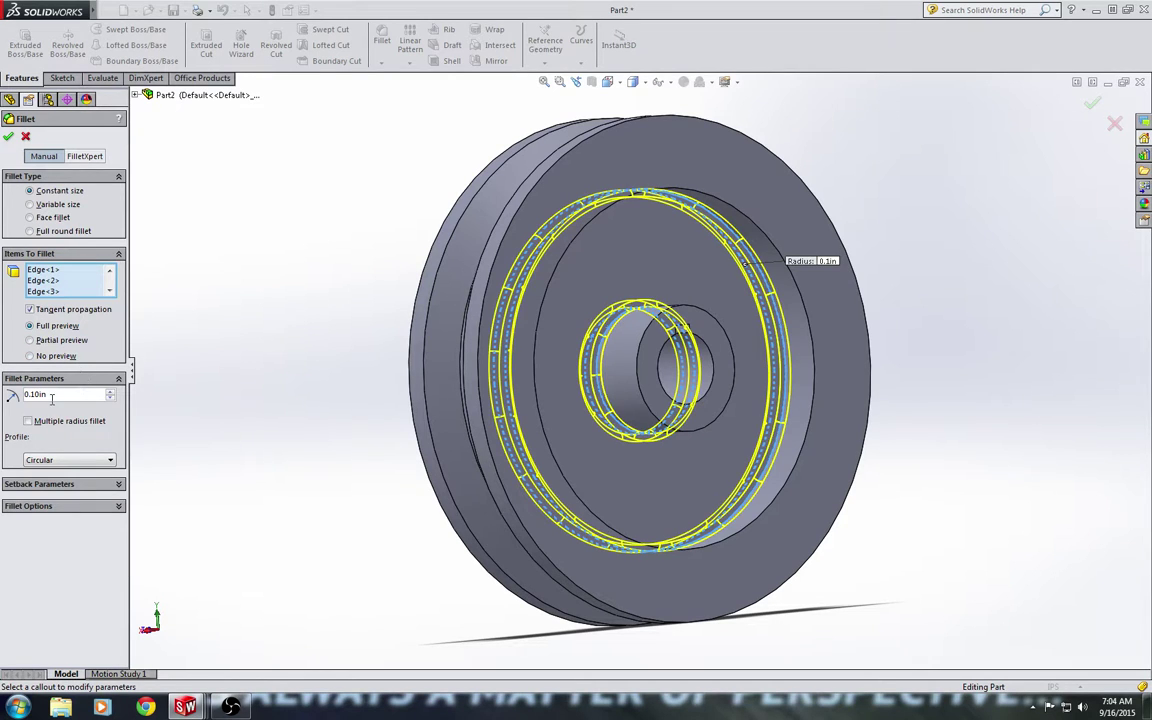
Step: Set the fillet radius to 0.25 in and create the fillet on the selected web edges
left_click_drag(56, 395, 20, 398)
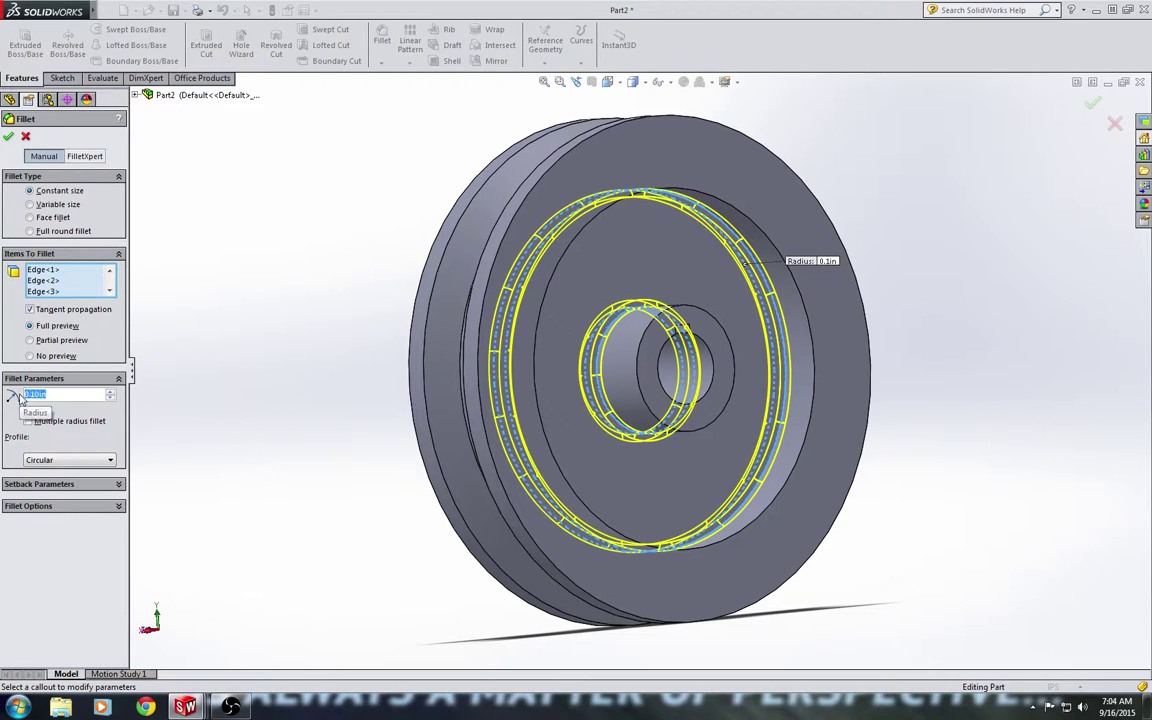
type("25")
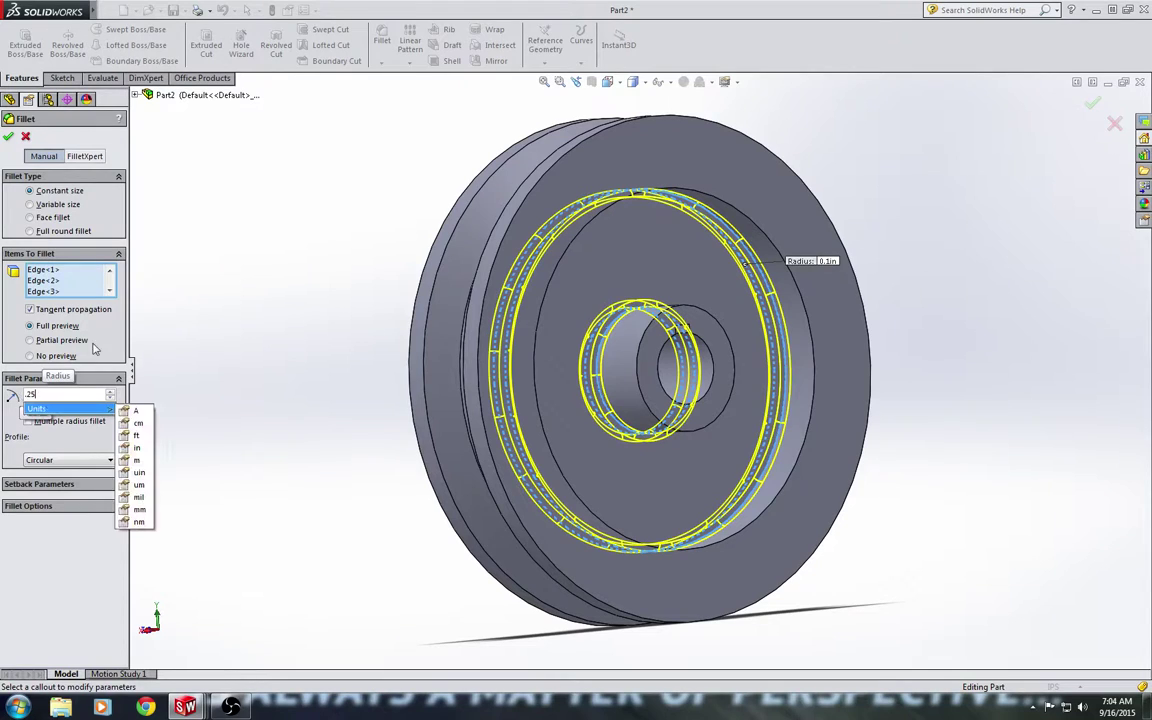
key("Return")
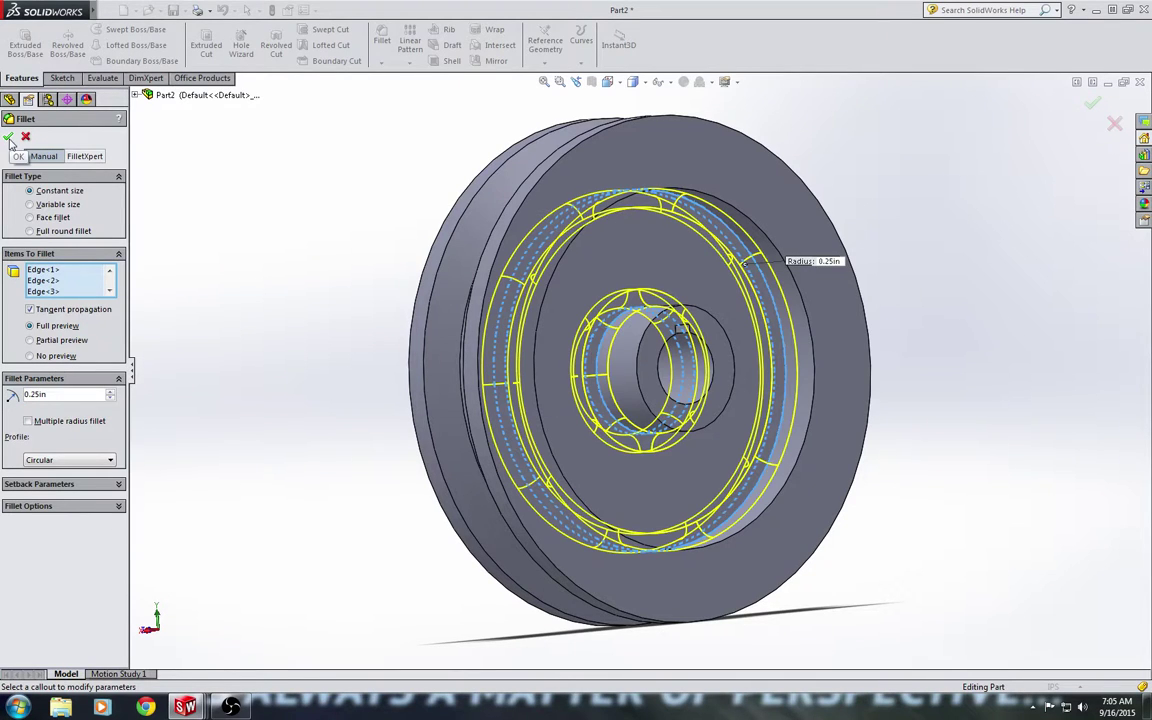
left_click(9, 138)
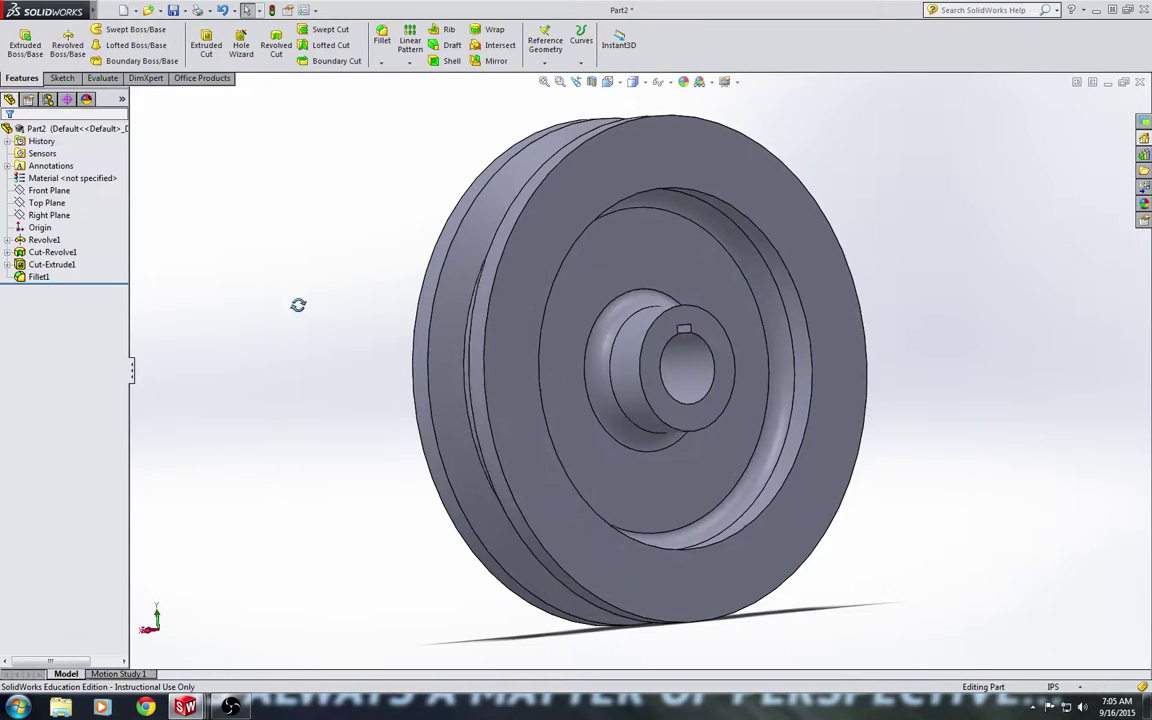
Step: Assign Cast Carbon Steel from the SolidWorks Steel materials to the pulley part
middle_click_drag(303, 305, 62, 193)
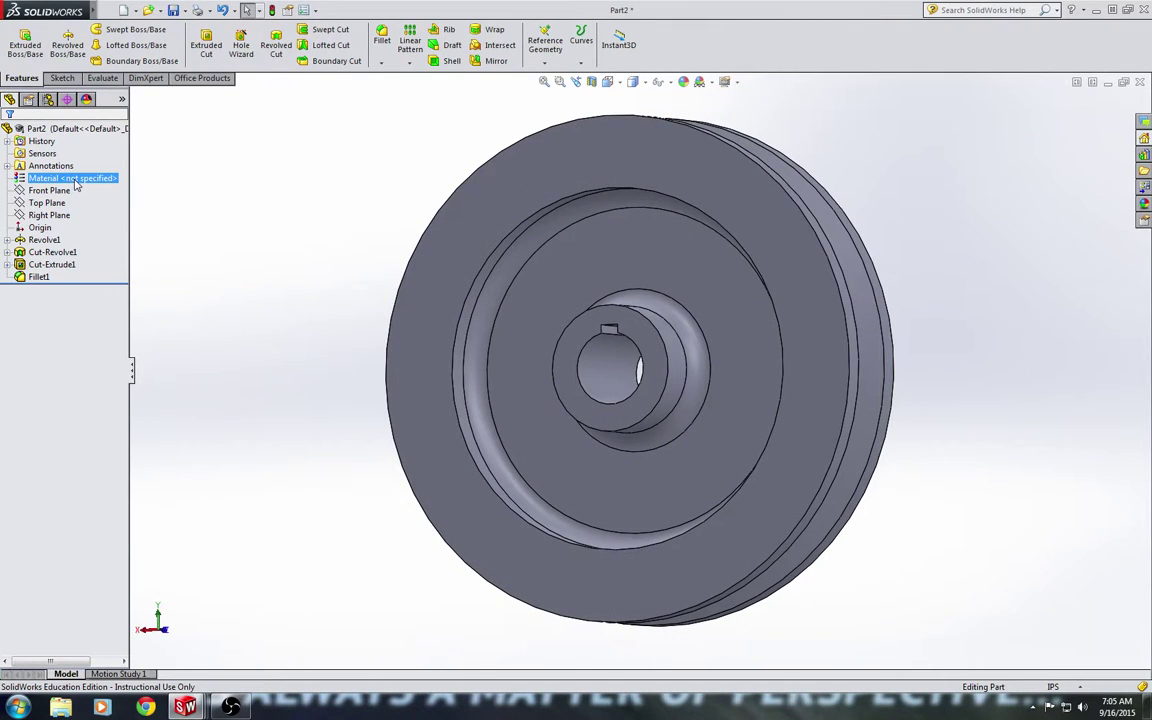
right_click(78, 182)
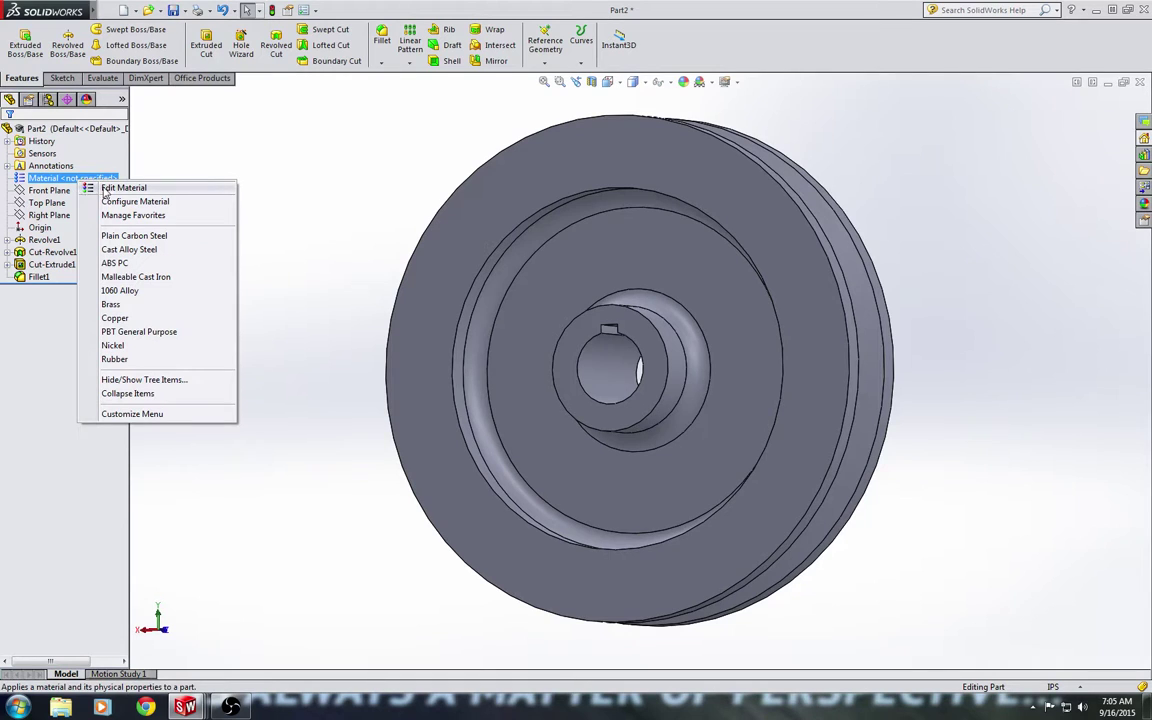
left_click(110, 188)
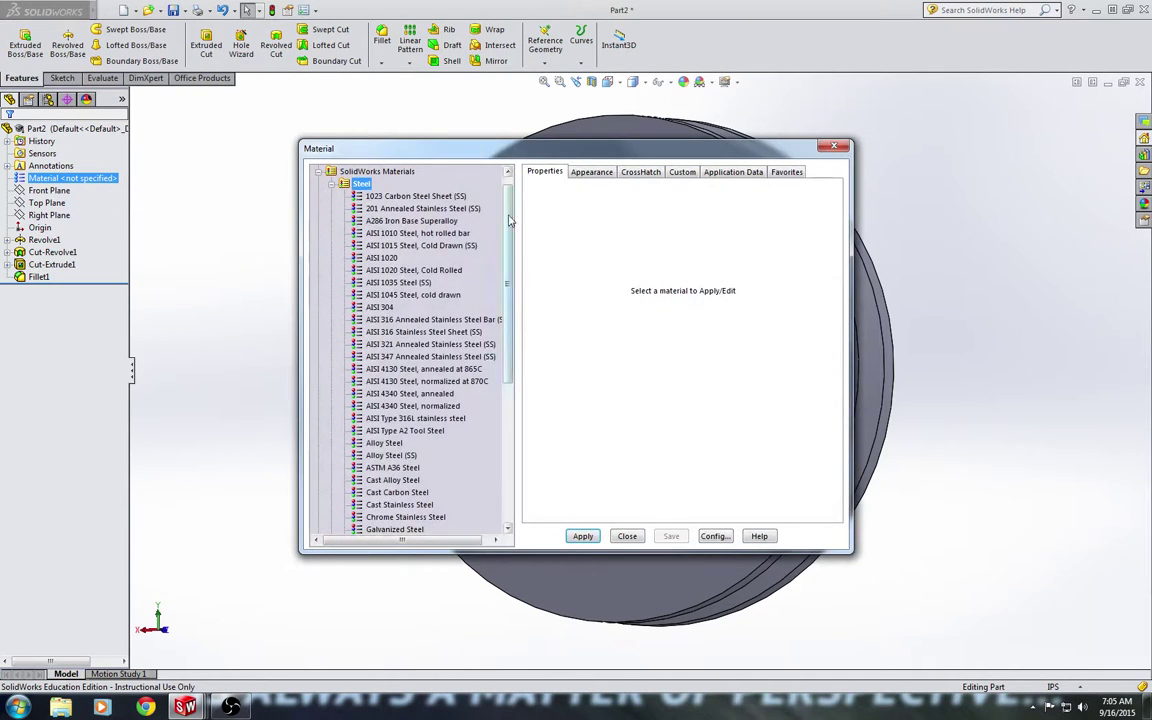
left_click(398, 492)
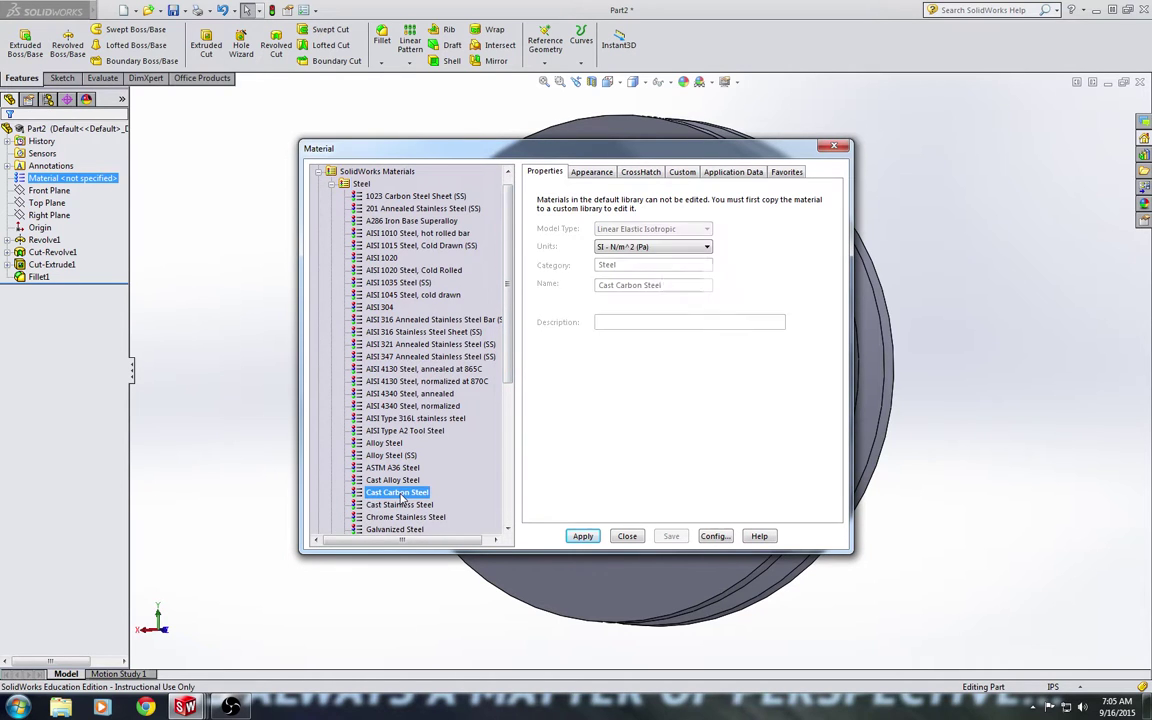
left_click(583, 537)
left_click(627, 536)
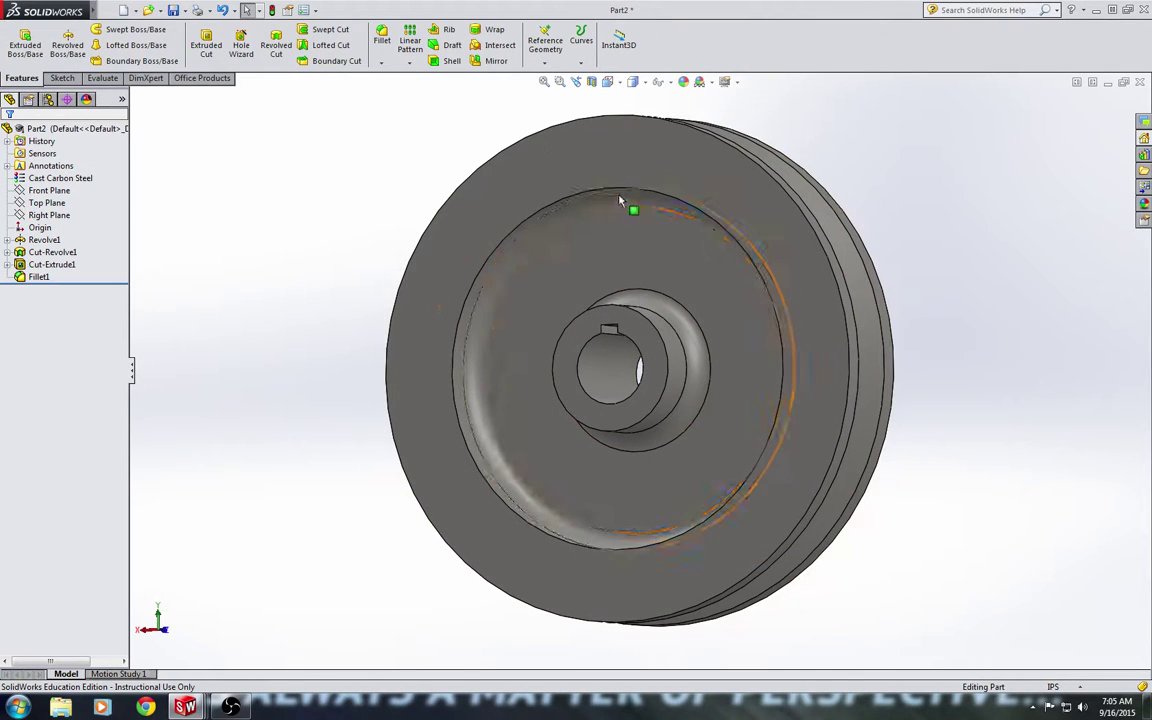
Step: Calculate the pulley's mass properties and highlight the mass line in the report
left_click(102, 80)
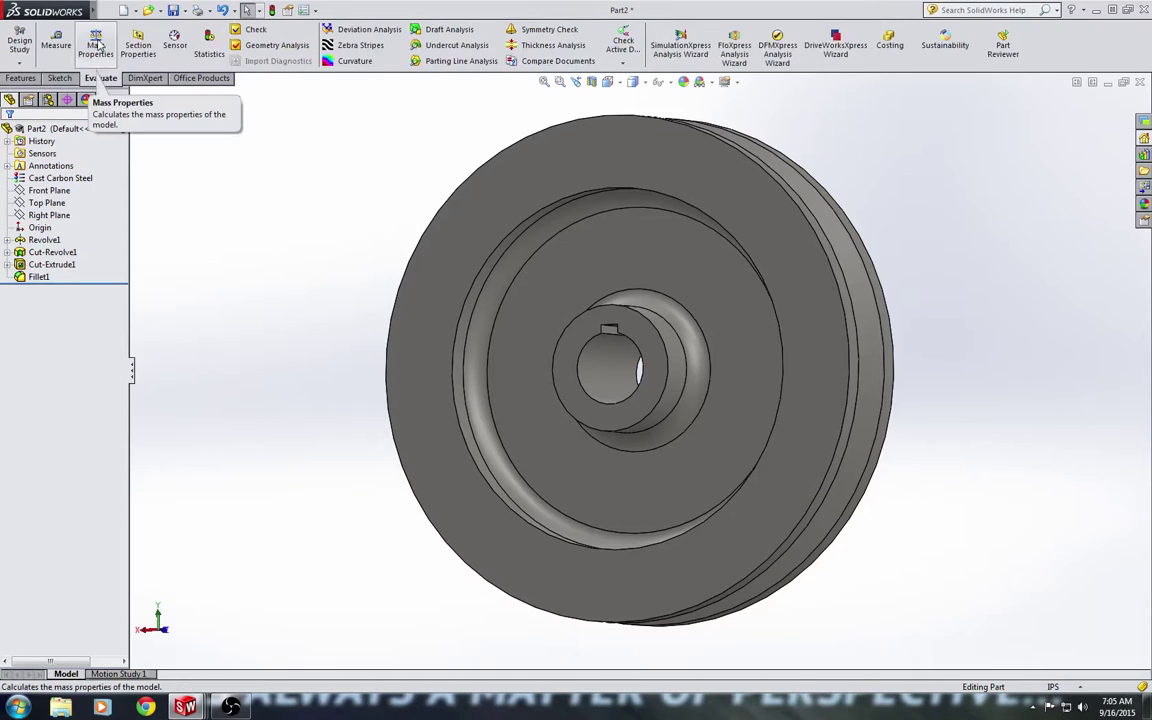
left_click(97, 47)
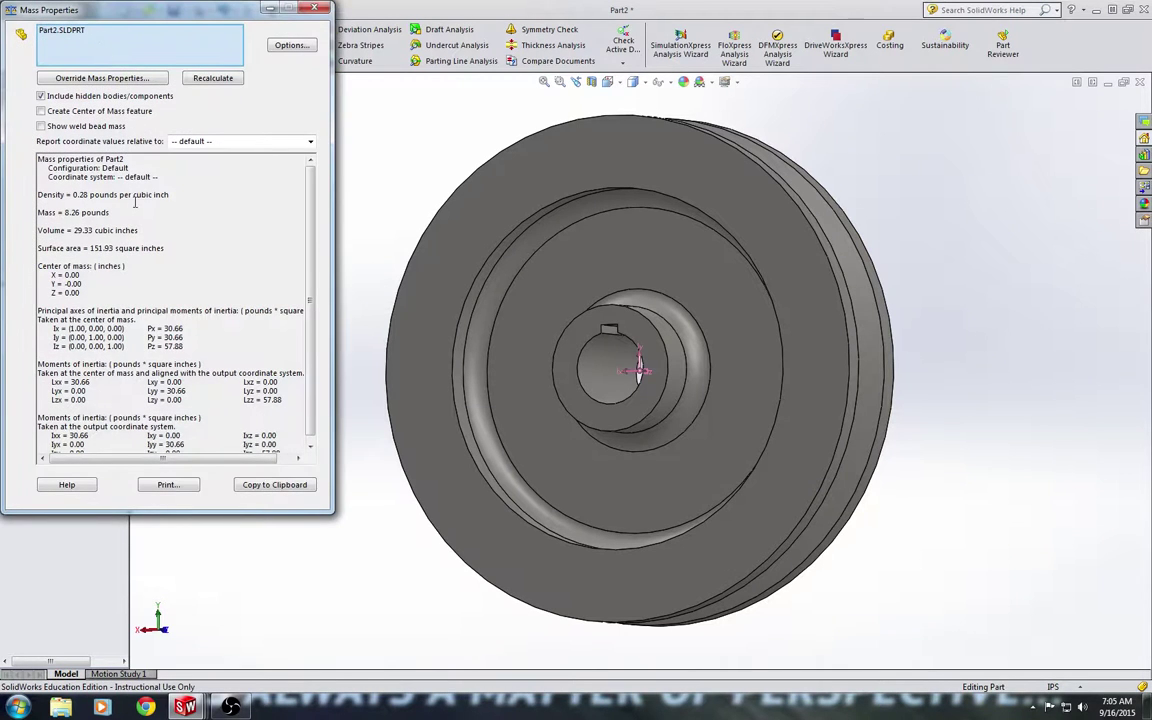
triple_click(39, 212)
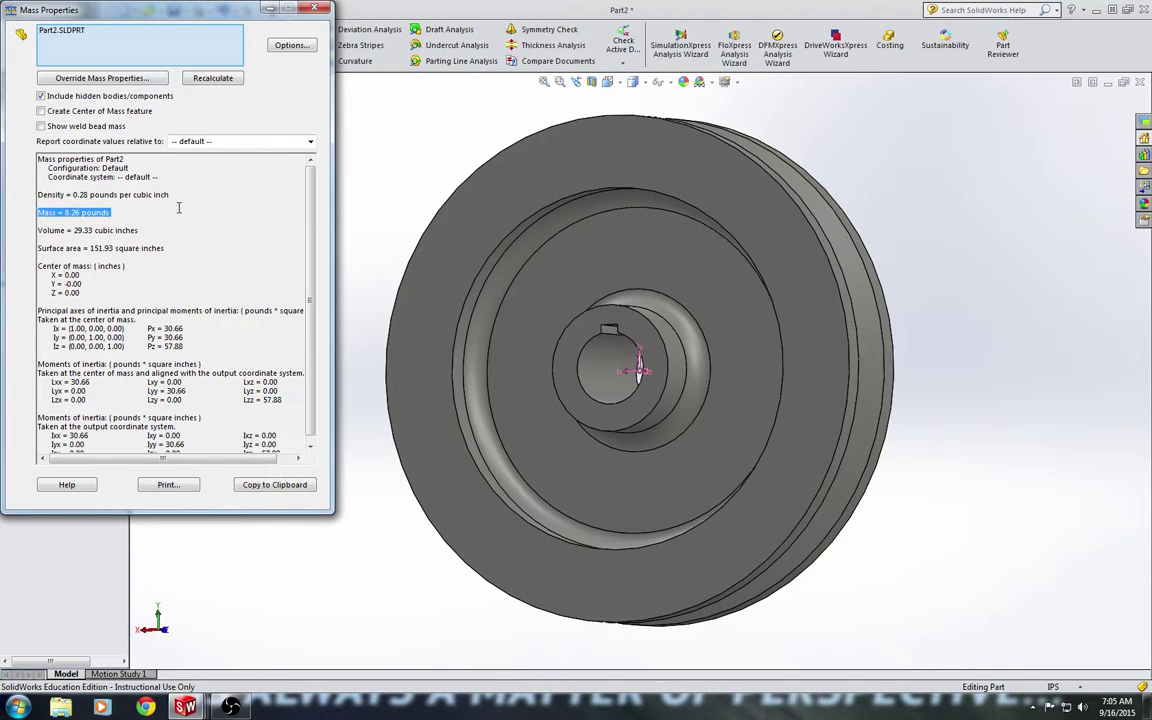